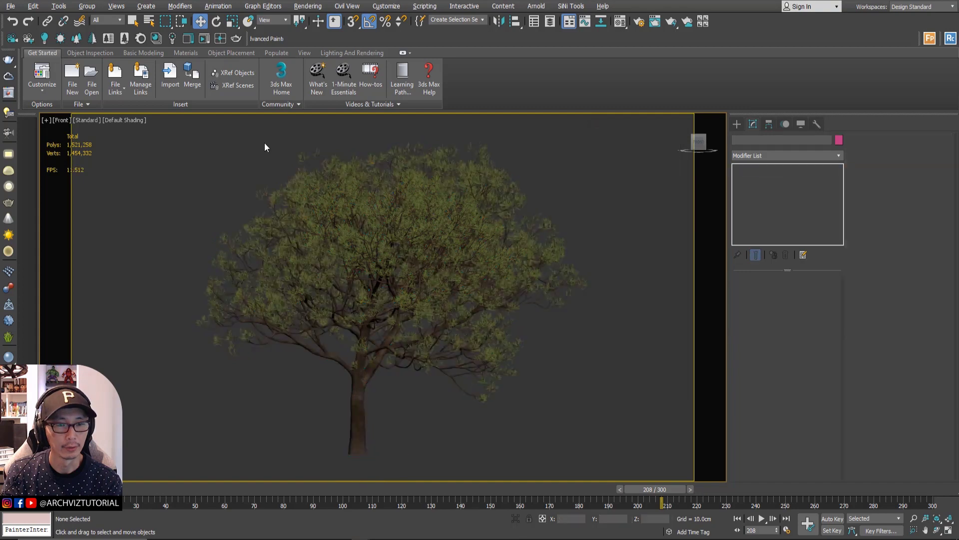
Select the MT_PM_Quercus_ilex_01_03 tree and look through its list of GrowFX paths.
{"action": "left_click", "coordinate": [240, 222]}
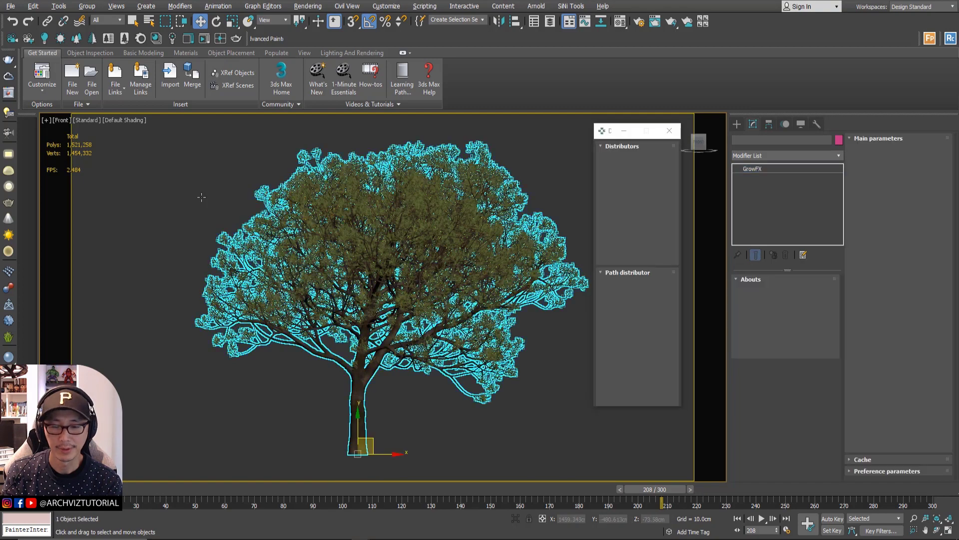
{"action": "left_click", "coordinate": [201, 194]}
{"action": "left_click", "coordinate": [323, 313]}
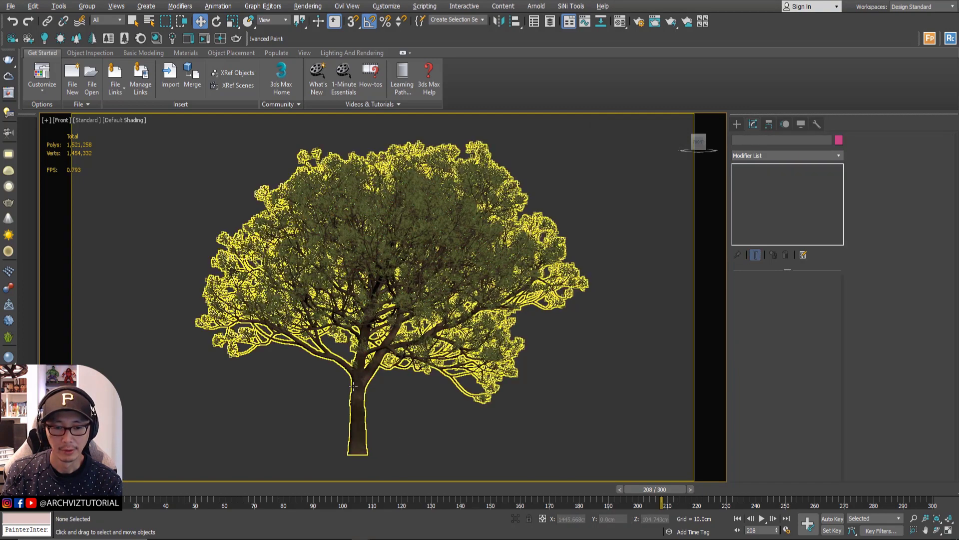
{"action": "scroll", "coordinate": [380, 345], "scroll_direction": "up", "scroll_amount": 5}
{"action": "left_click", "coordinate": [391, 345]}
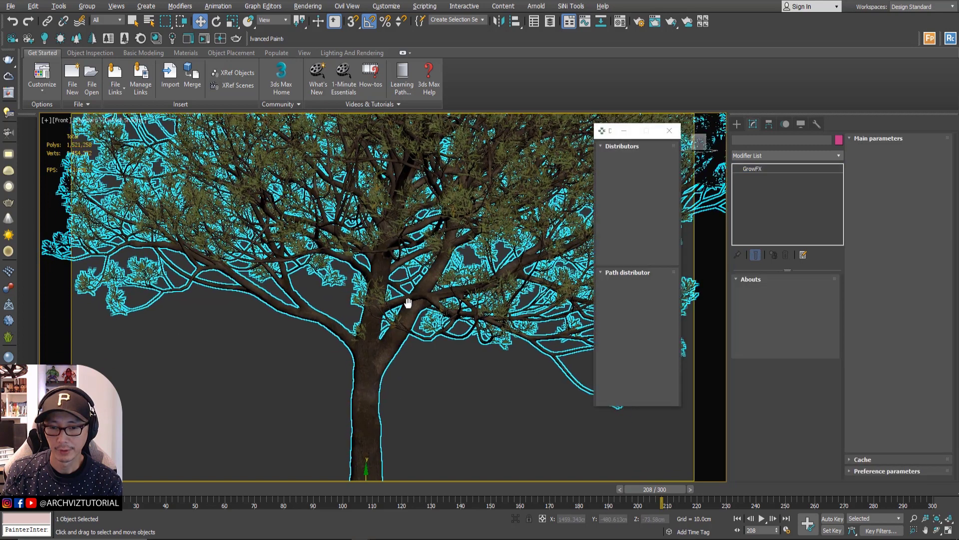
{"action": "middle_click_drag", "start_coordinate": [407, 306], "coordinate": [428, 236]}
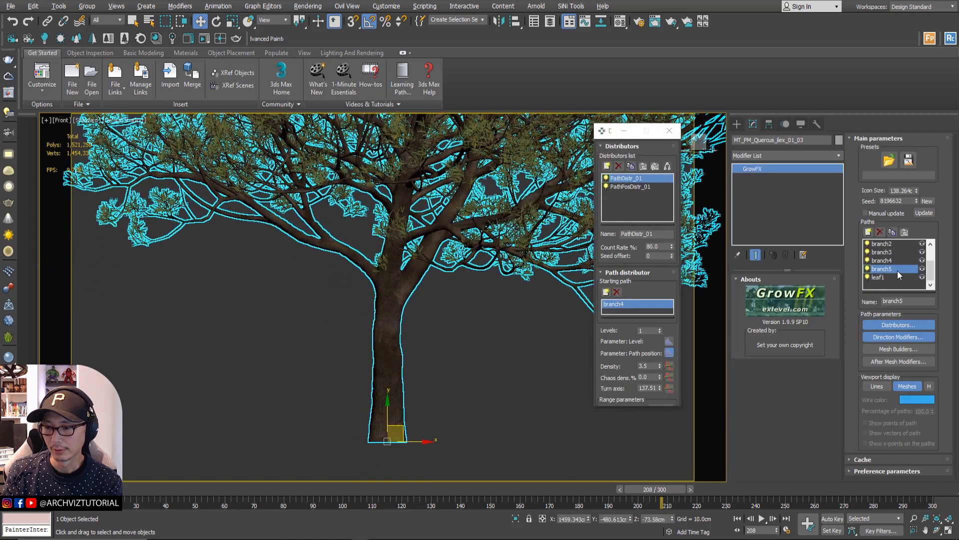
{"action": "scroll", "coordinate": [874, 270], "scroll_direction": "up", "scroll_amount": 3}
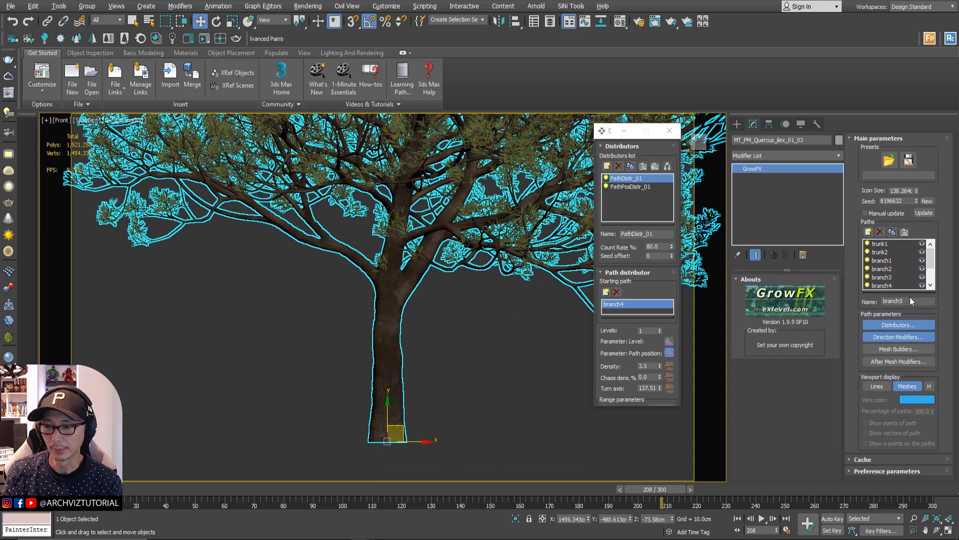
{"action": "scroll", "coordinate": [875, 257], "scroll_direction": "down", "scroll_amount": 3}
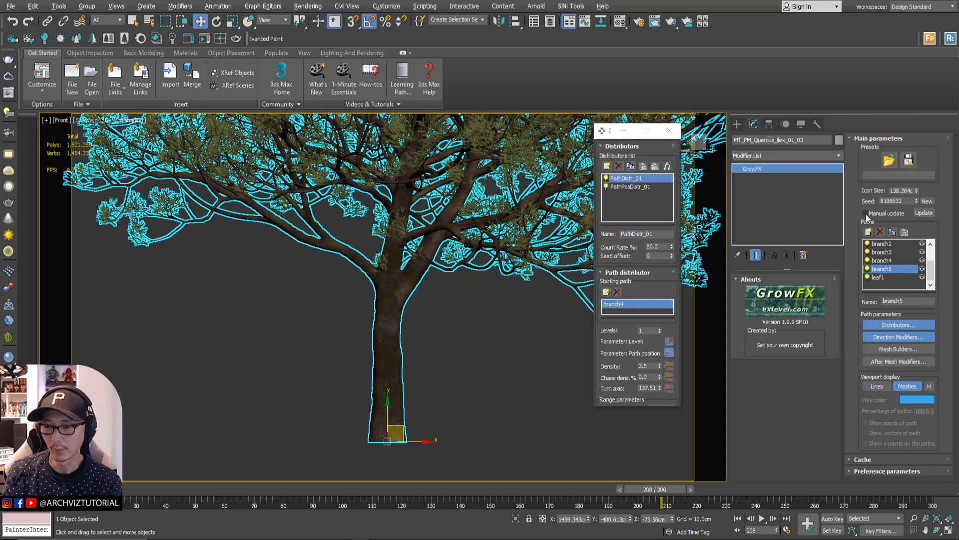
With manual update on, disable the leaf1 and branch1 to branch5 paths, update the tree, and restore automatic updating.
{"action": "left_click", "coordinate": [867, 277]}
{"action": "left_click", "coordinate": [867, 261]}
{"action": "left_click", "coordinate": [868, 252]}
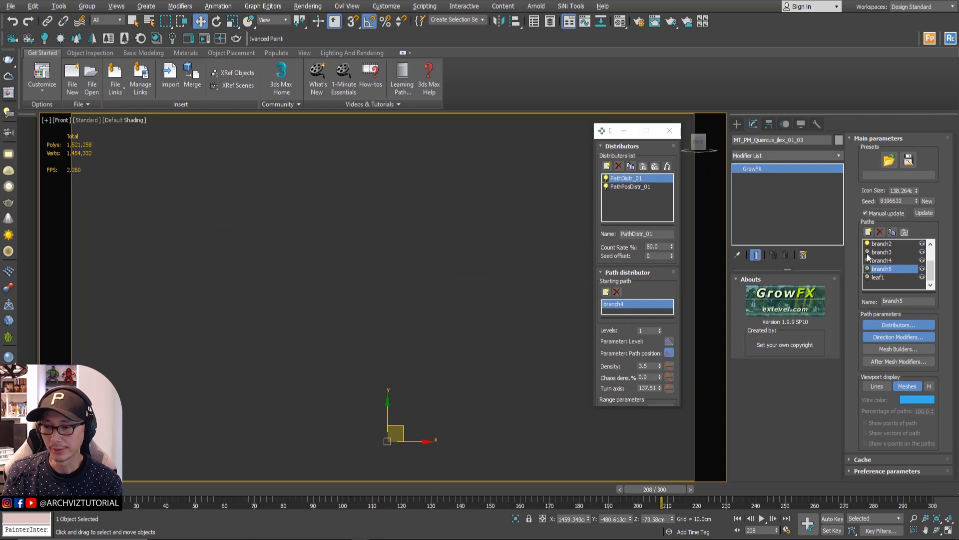
{"action": "scroll", "coordinate": [867, 255], "scroll_direction": "up", "scroll_amount": 1}
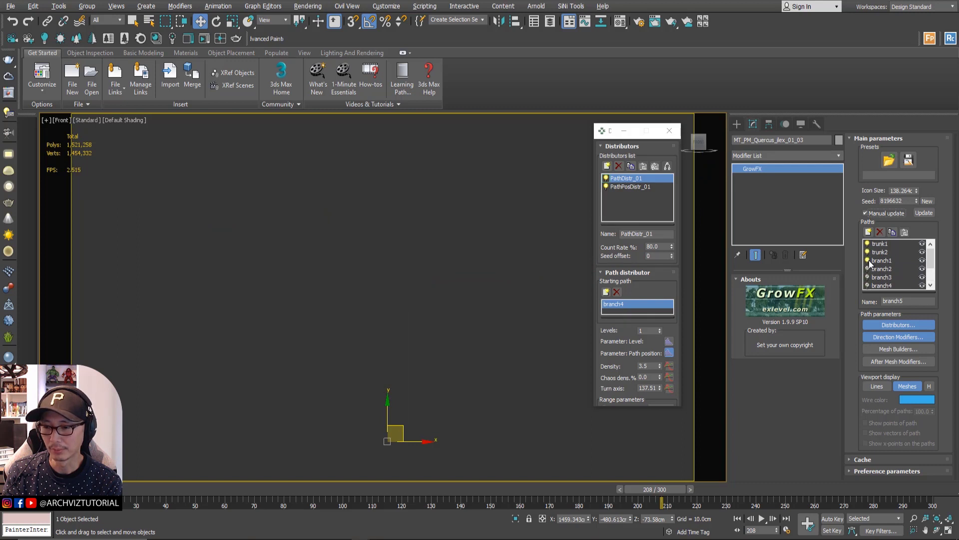
{"action": "left_click", "coordinate": [867, 260]}
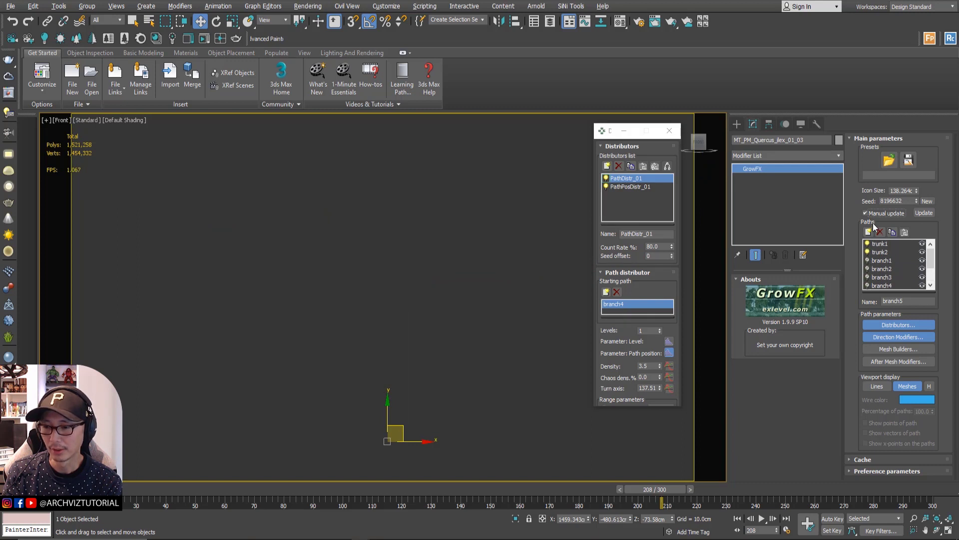
{"action": "left_click", "coordinate": [922, 213]}
{"action": "scroll", "coordinate": [487, 279], "scroll_direction": "down", "scroll_amount": 5}
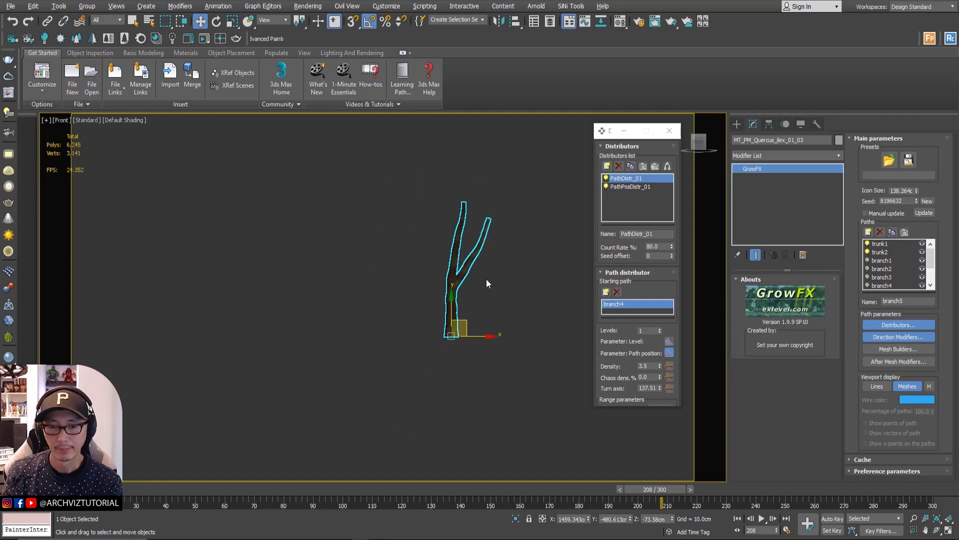
{"action": "scroll", "coordinate": [487, 279], "scroll_direction": "up", "scroll_amount": 4}
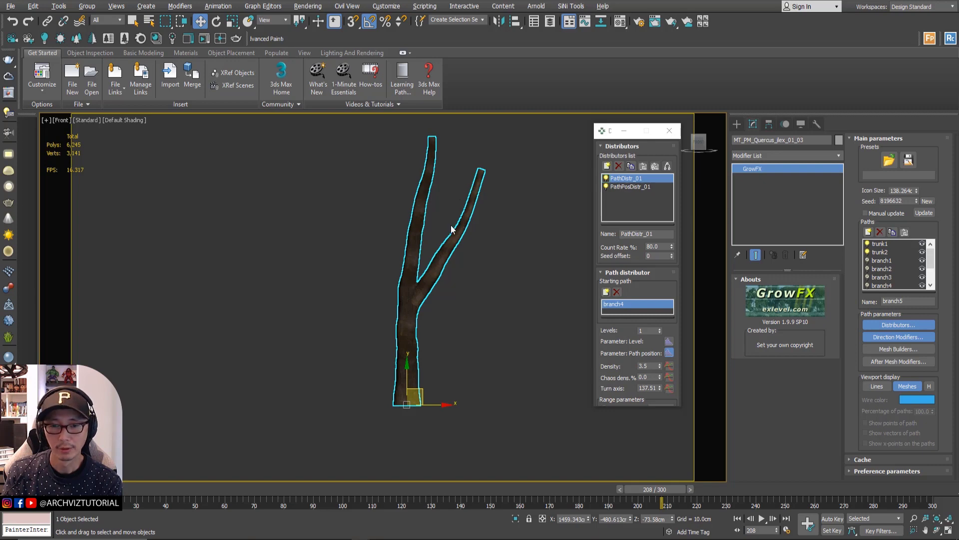
Enable the branch1 path and open its mesh builder settings beside the tree.
{"action": "left_click", "coordinate": [867, 261]}
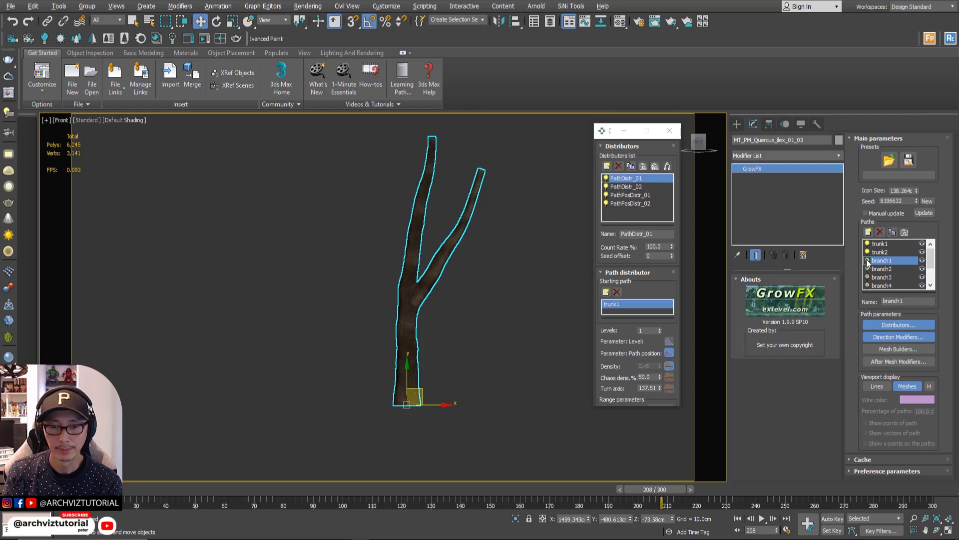
{"action": "left_click", "coordinate": [867, 260]}
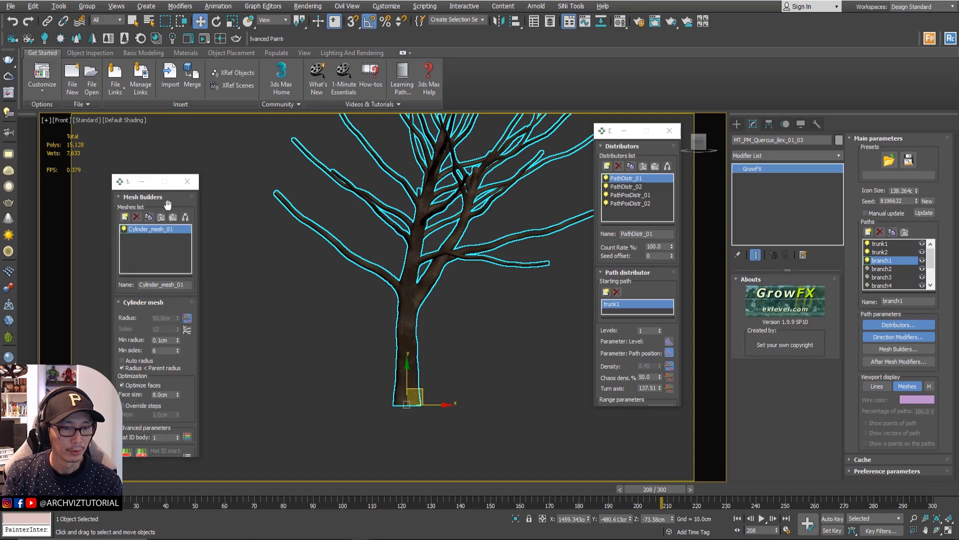
{"action": "left_click", "coordinate": [897, 348]}
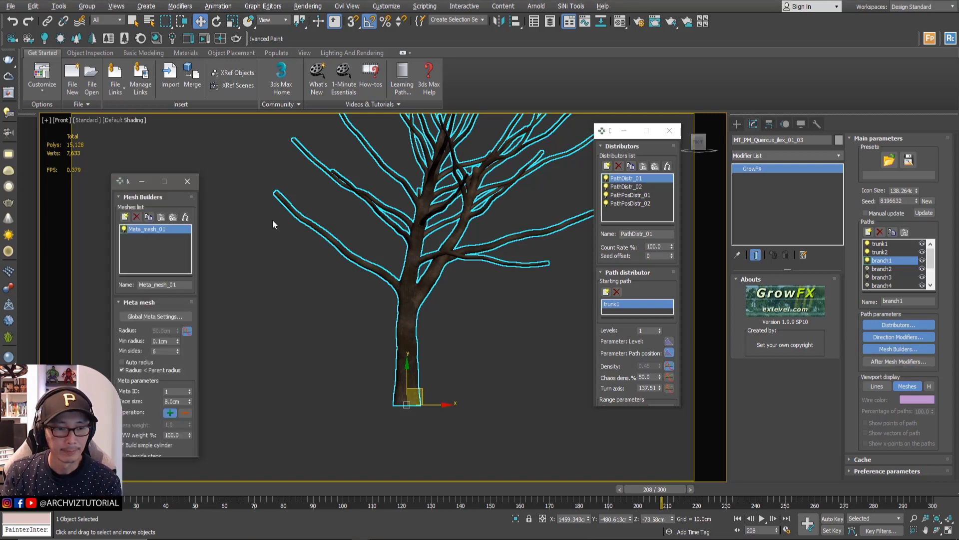
{"action": "left_click_drag", "start_coordinate": [128, 184], "coordinate": [198, 155]}
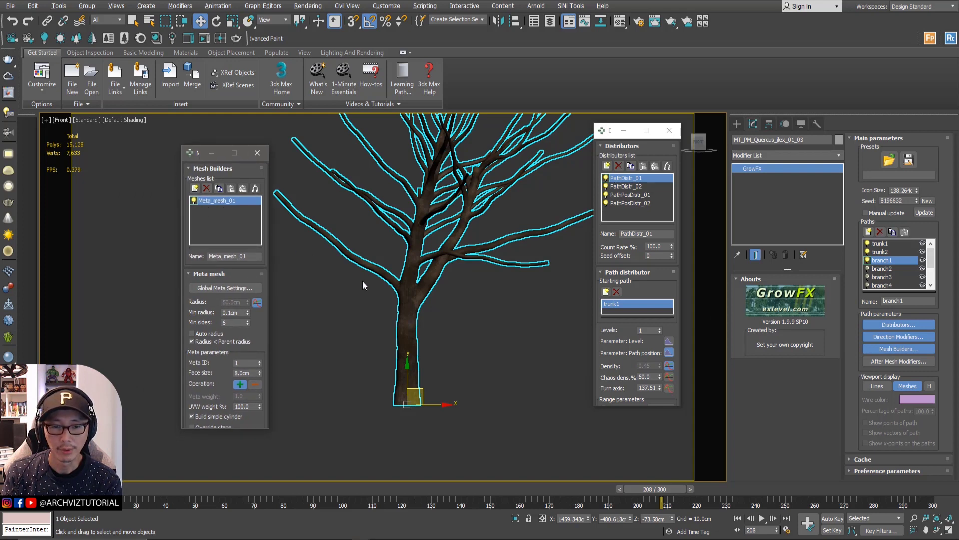
Convert branch1's meta mesh builder to a cylinder mesh builder.
{"action": "scroll", "coordinate": [402, 285], "scroll_direction": "up", "scroll_amount": 6}
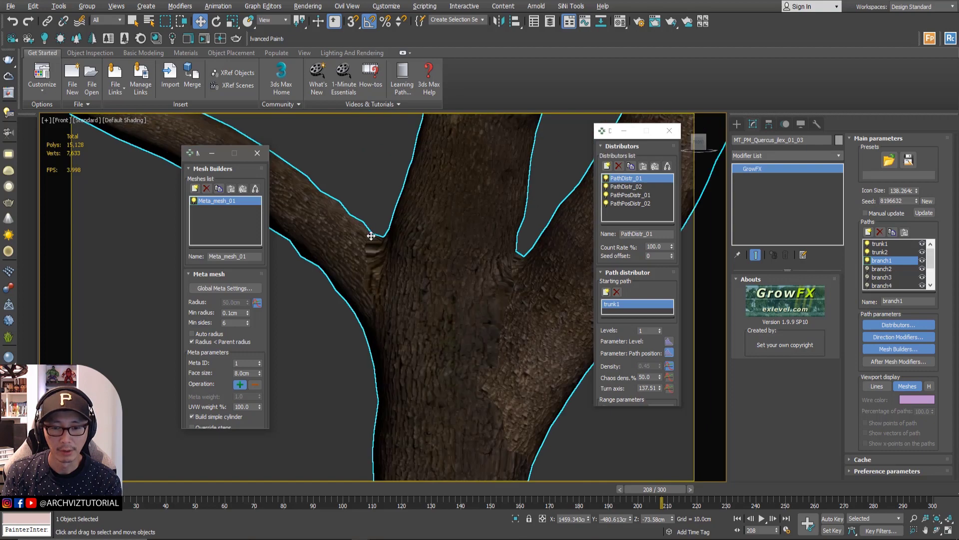
{"action": "scroll", "coordinate": [373, 250], "scroll_direction": "down", "scroll_amount": 3}
{"action": "scroll", "coordinate": [367, 249], "scroll_direction": "up", "scroll_amount": 5}
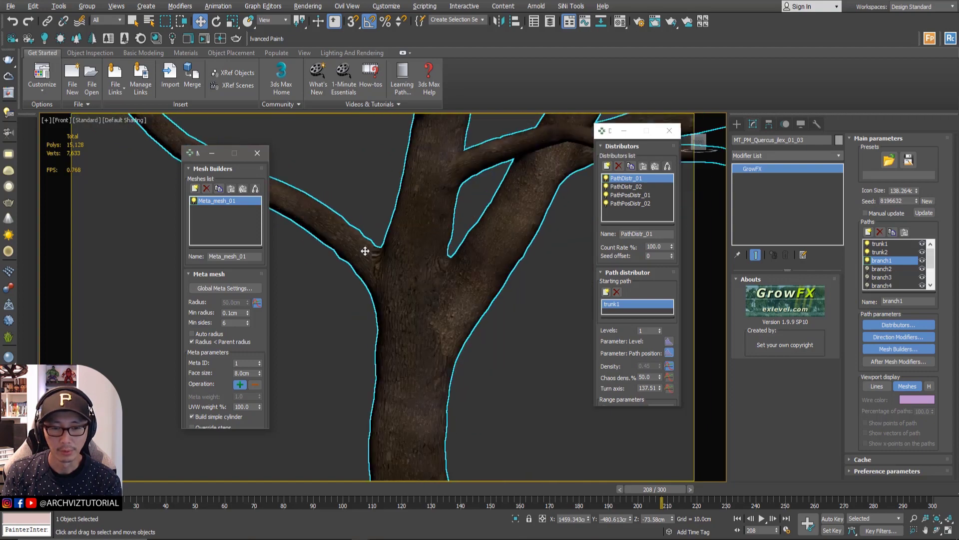
{"action": "scroll", "coordinate": [366, 251], "scroll_direction": "down", "scroll_amount": 5}
{"action": "scroll", "coordinate": [367, 253], "scroll_direction": "down", "scroll_amount": 4}
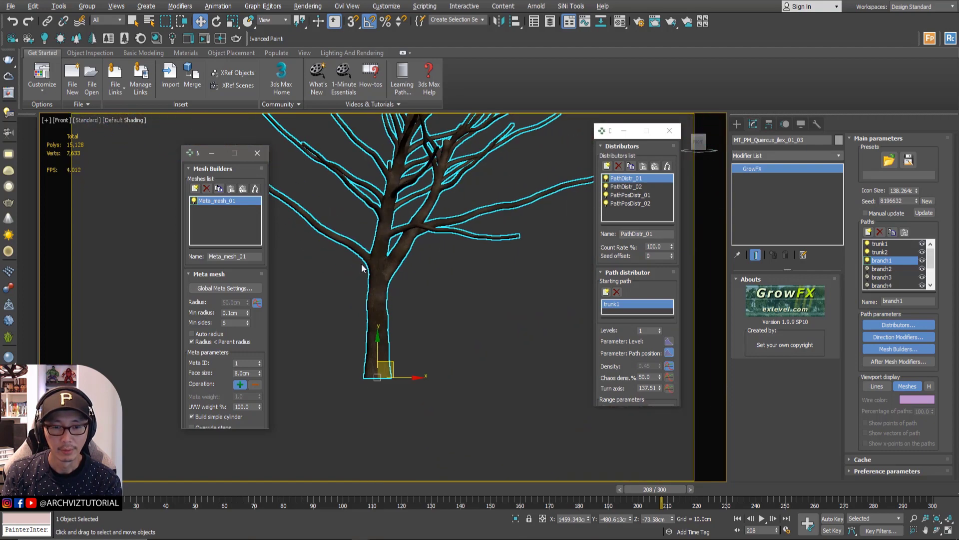
{"action": "right_click", "coordinate": [227, 202]}
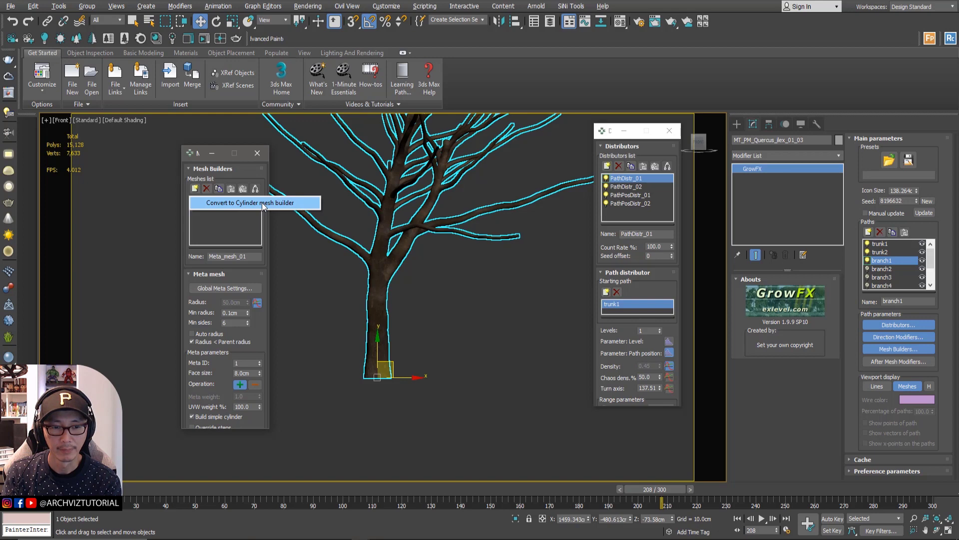
{"action": "left_click", "coordinate": [263, 204]}
{"action": "left_click", "coordinate": [223, 204]}
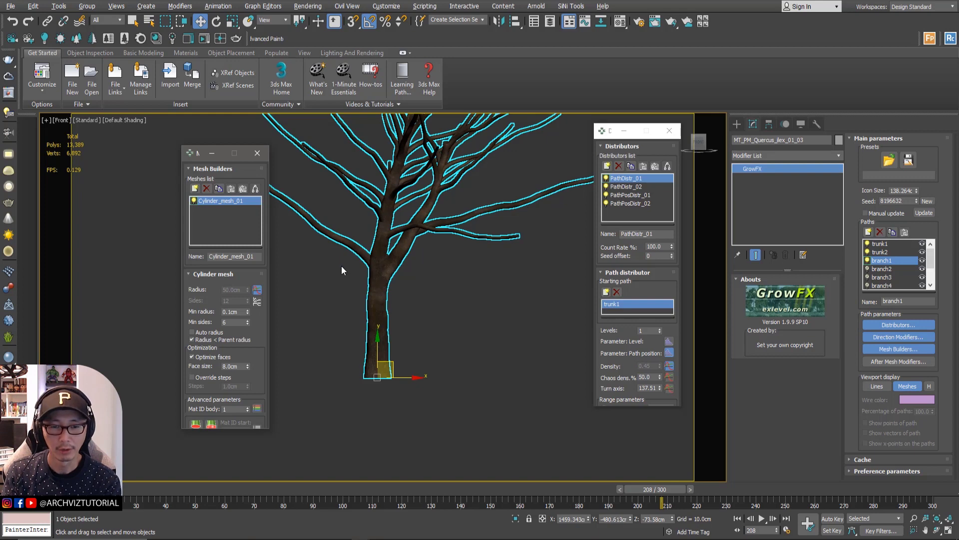
Examine how the cylinder-mesh branches join the trunk, up close and across the whole tree.
{"action": "scroll", "coordinate": [341, 267], "scroll_direction": "up", "scroll_amount": 2}
{"action": "scroll", "coordinate": [340, 267], "scroll_direction": "up", "scroll_amount": 2}
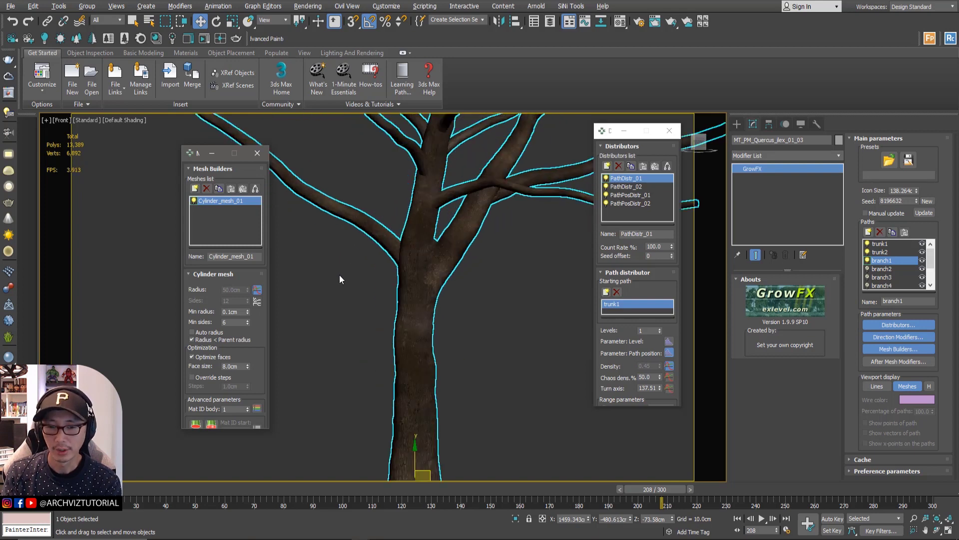
{"action": "scroll", "coordinate": [339, 275], "scroll_direction": "down", "scroll_amount": 2}
{"action": "scroll", "coordinate": [340, 280], "scroll_direction": "up", "scroll_amount": 1}
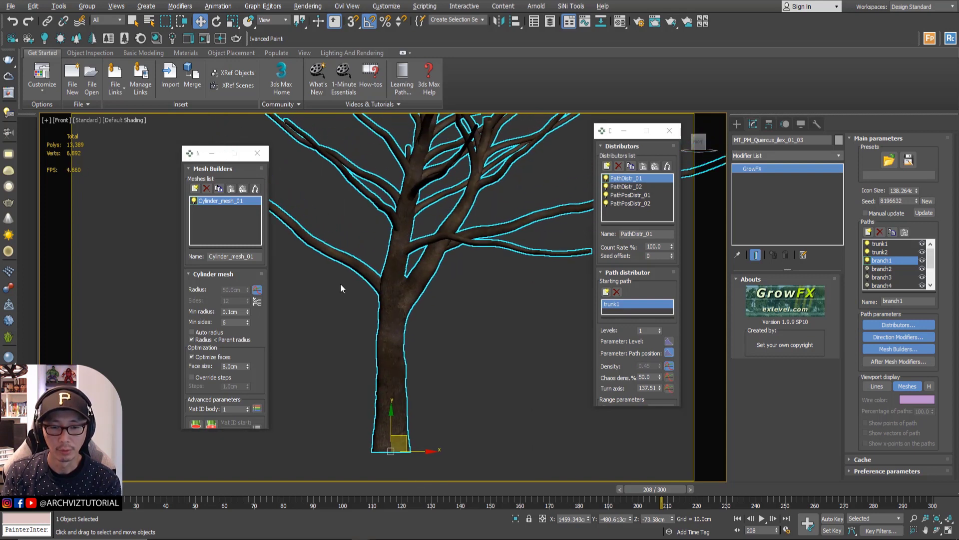
{"action": "scroll", "coordinate": [340, 287], "scroll_direction": "up", "scroll_amount": 1}
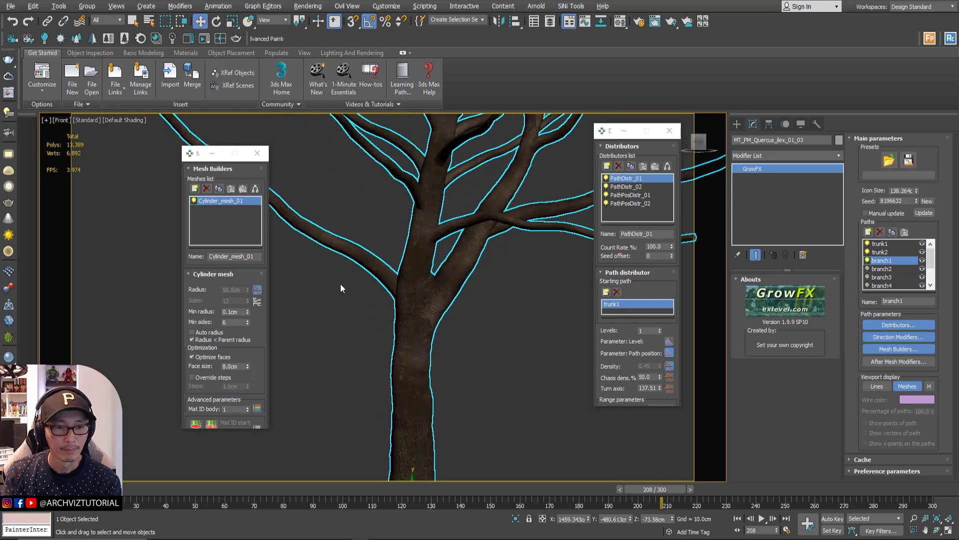
{"action": "right_click", "coordinate": [227, 202]}
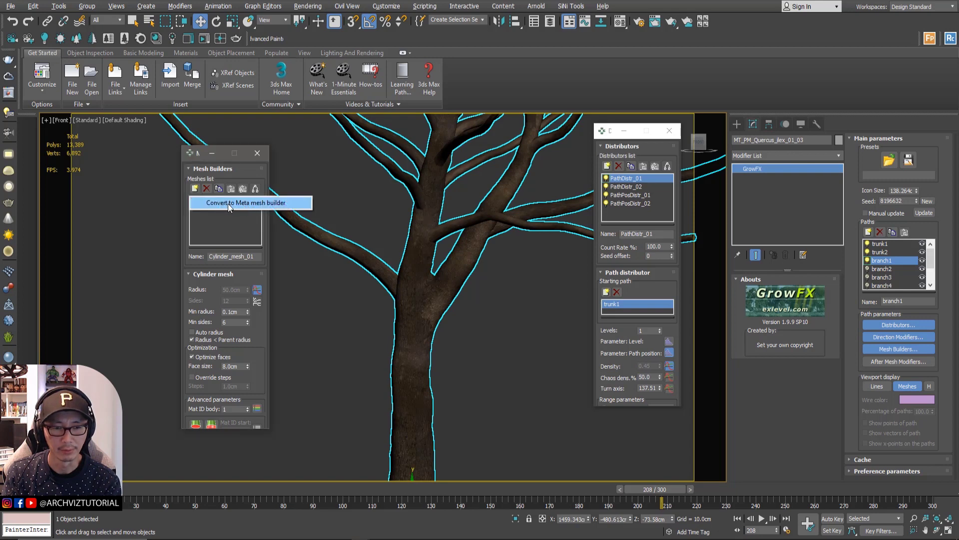
{"action": "left_click", "coordinate": [228, 214]}
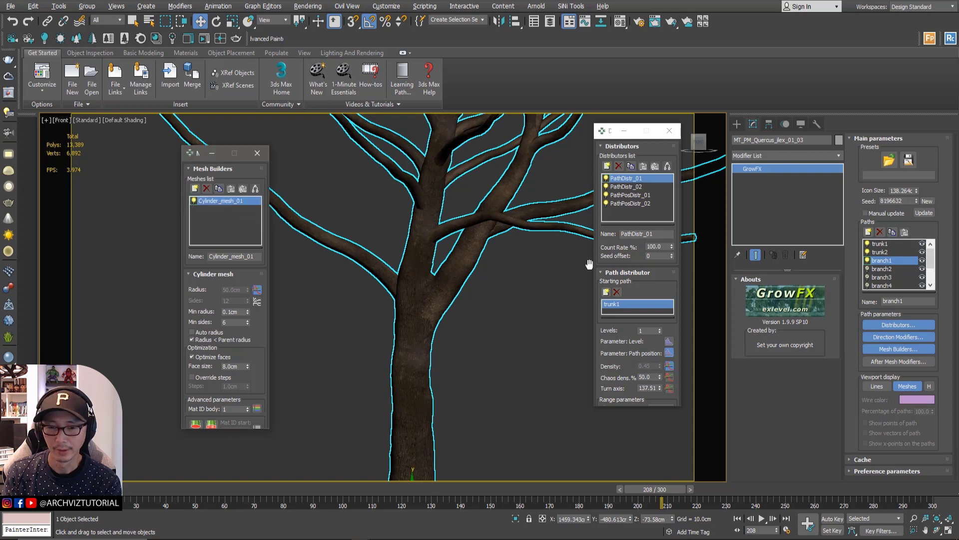
{"action": "scroll", "coordinate": [546, 276], "scroll_direction": "down", "scroll_amount": 6}
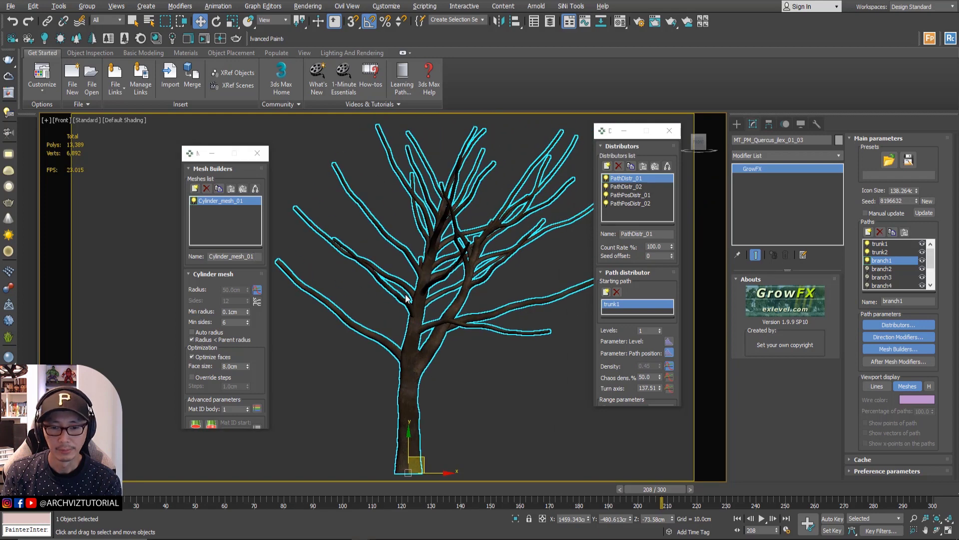
{"action": "scroll", "coordinate": [406, 298], "scroll_direction": "up", "scroll_amount": 5}
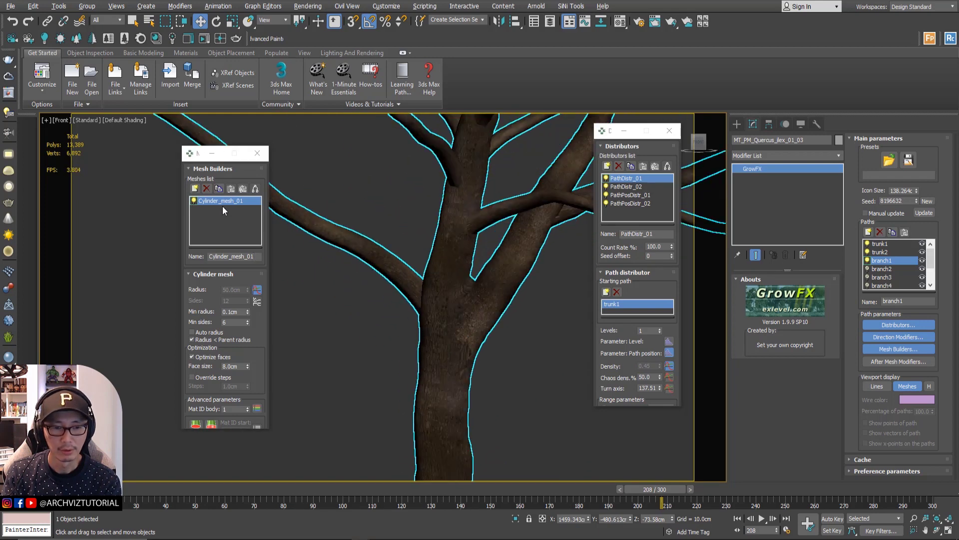
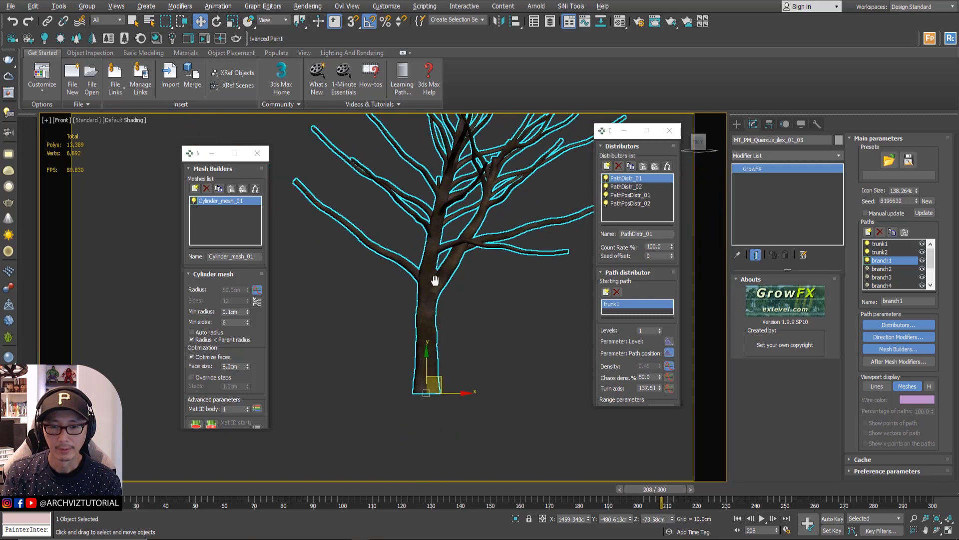
{"action": "scroll", "coordinate": [454, 319], "scroll_direction": "up", "scroll_amount": 3}
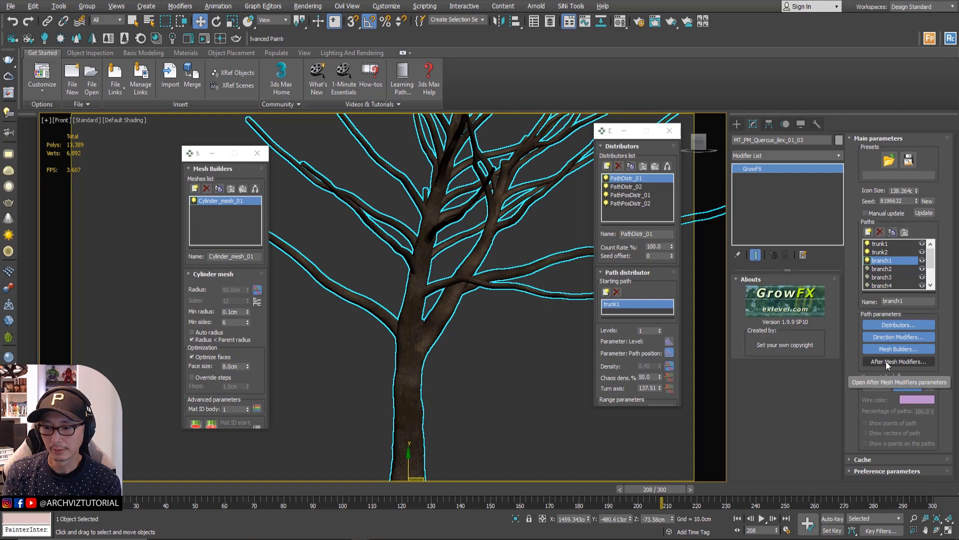
Open the After Mesh Modifiers of branch1 and add a Wind animation modifier.
{"action": "left_click", "coordinate": [886, 361]}
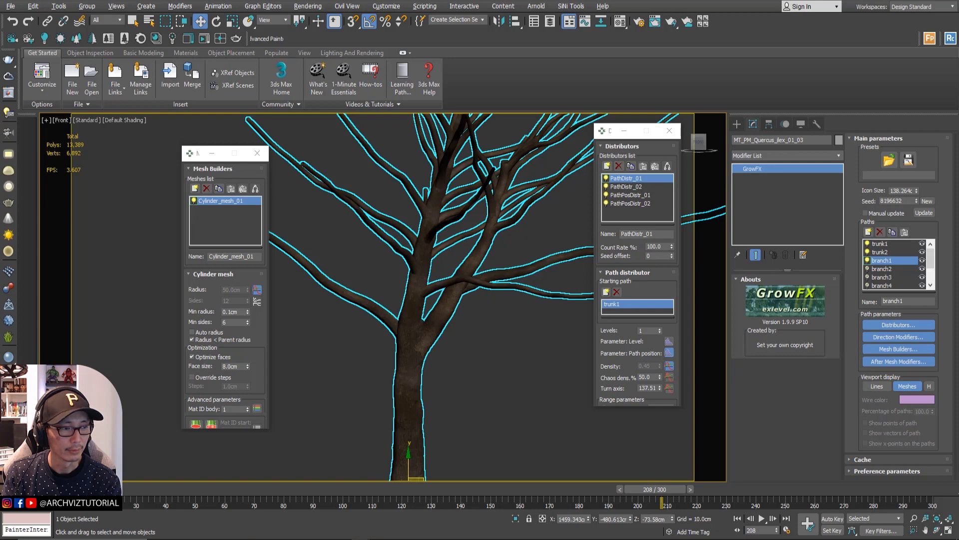
{"action": "left_click_drag", "start_coordinate": [242, 156], "coordinate": [402, 149]}
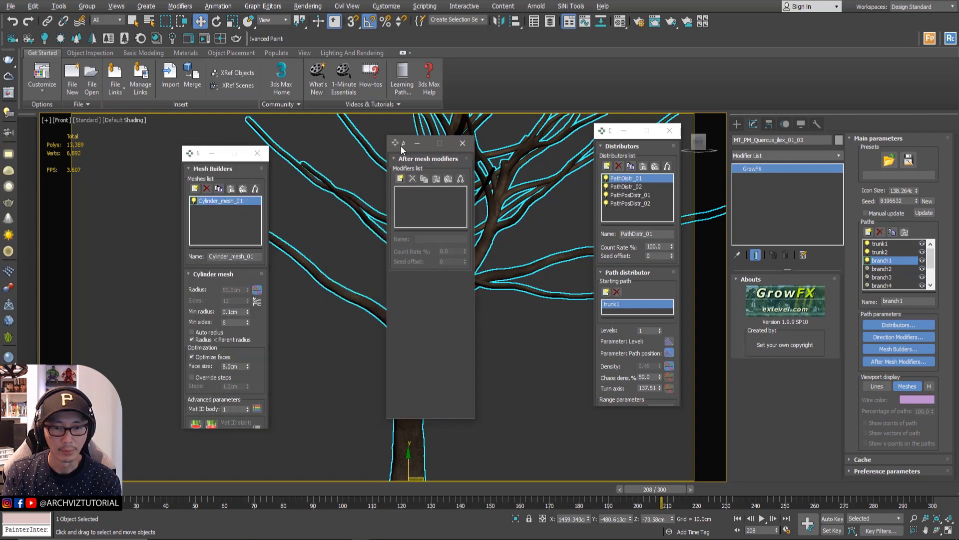
{"action": "left_click", "coordinate": [399, 178]}
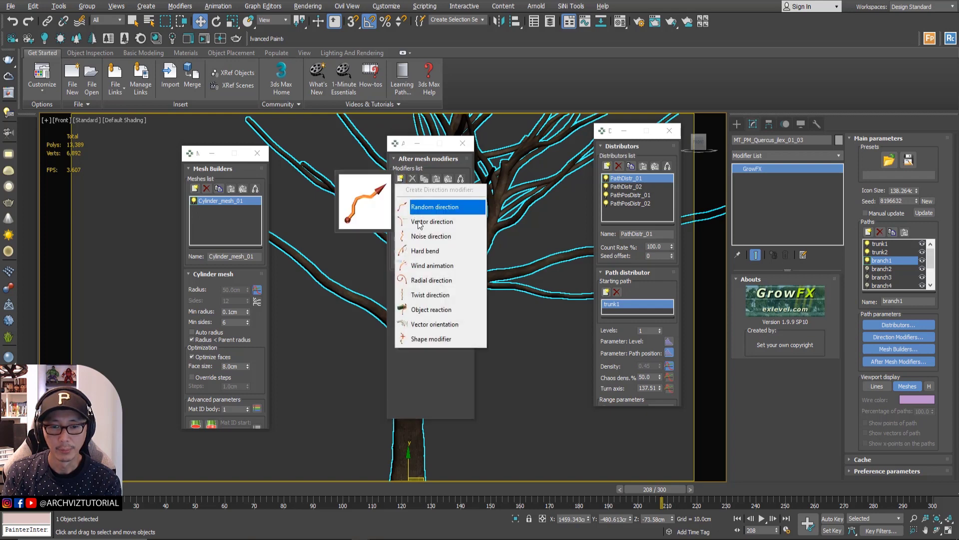
{"action": "left_click", "coordinate": [424, 264]}
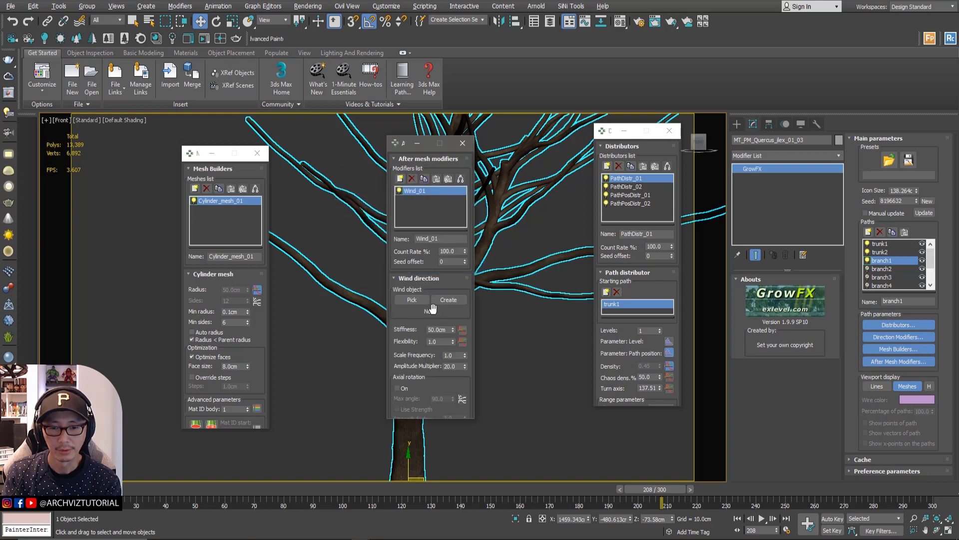
Create a GrowFX wind object for the wind modifier, placing it beside the base of the trunk.
{"action": "left_click", "coordinate": [448, 300]}
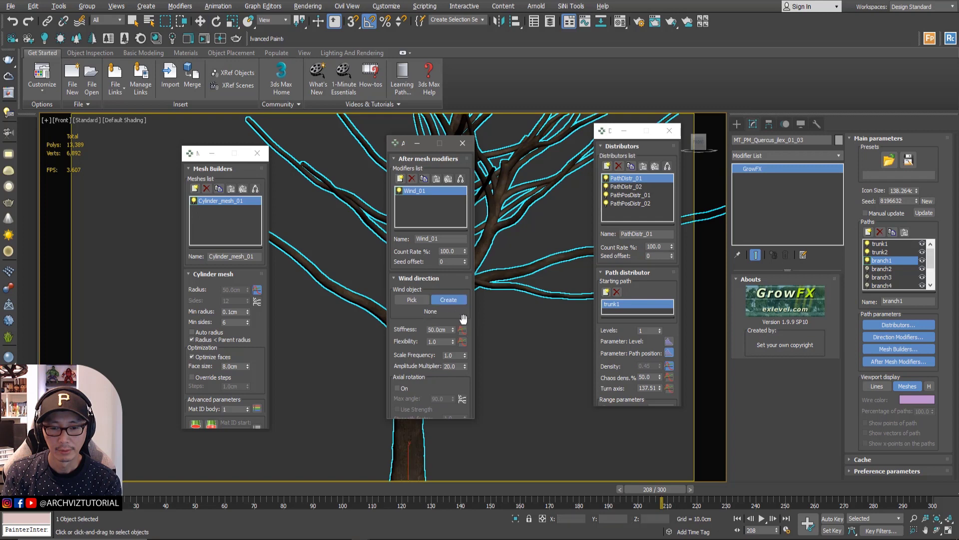
{"action": "left_click", "coordinate": [532, 429]}
{"action": "right_click", "coordinate": [552, 429]}
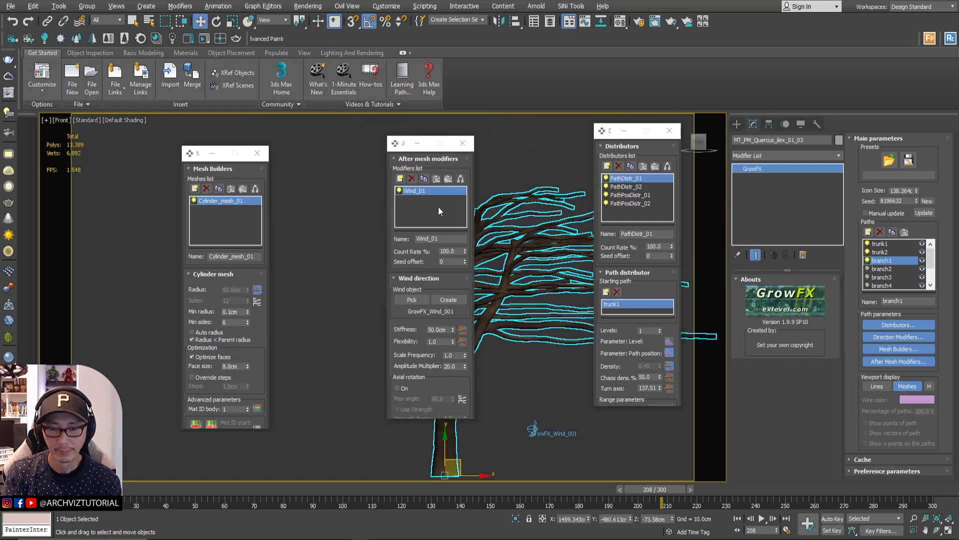
Rename the GrowFX wind object beside the trunk as "branch 1".
{"action": "left_click_drag", "start_coordinate": [400, 148], "coordinate": [289, 159]}
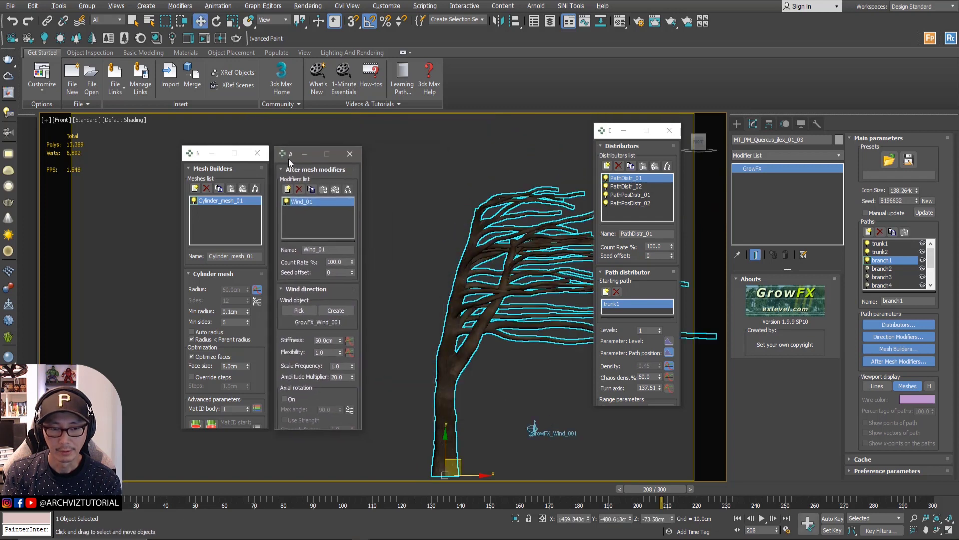
{"action": "middle_click_drag", "start_coordinate": [452, 316], "coordinate": [437, 243]}
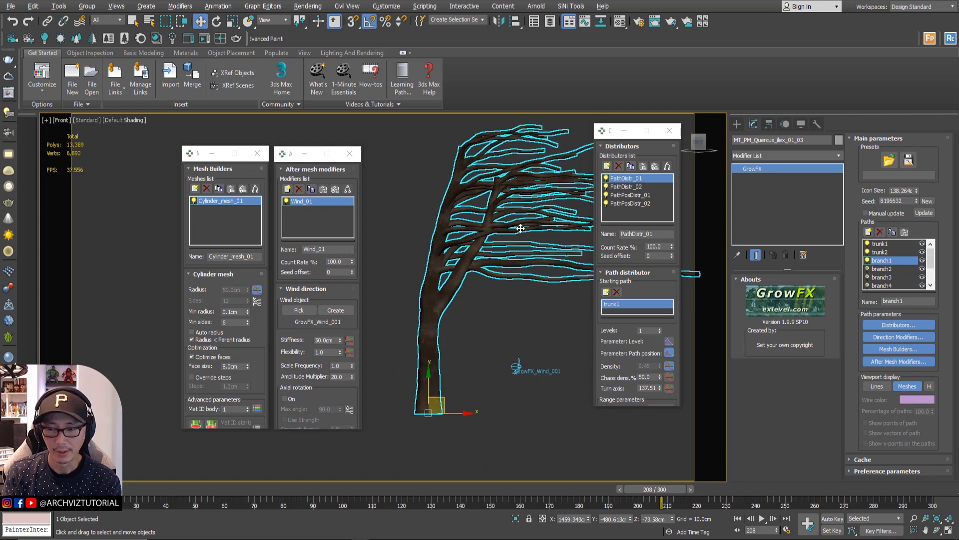
{"action": "right_click", "coordinate": [543, 345]}
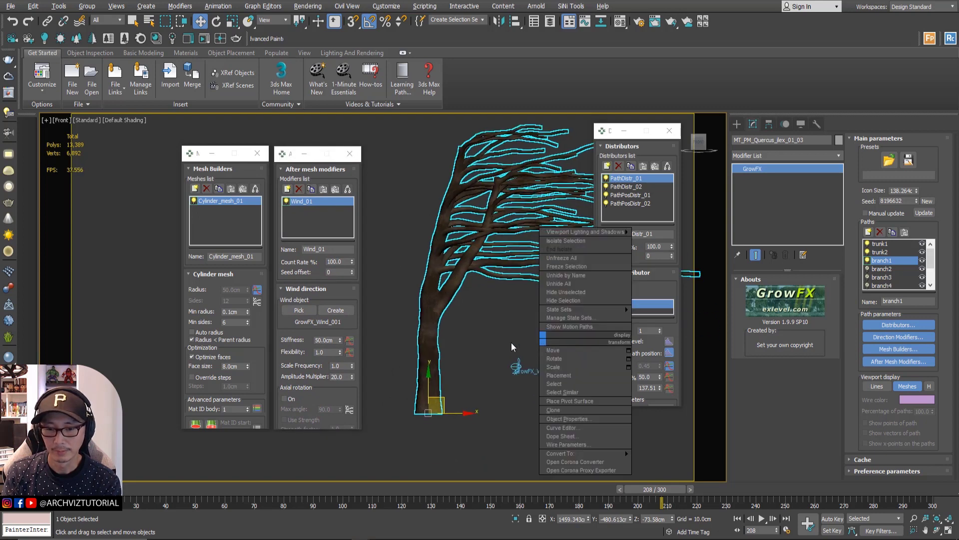
{"action": "left_click_drag", "start_coordinate": [567, 332], "coordinate": [499, 400]}
{"action": "double_click", "coordinate": [784, 142]}
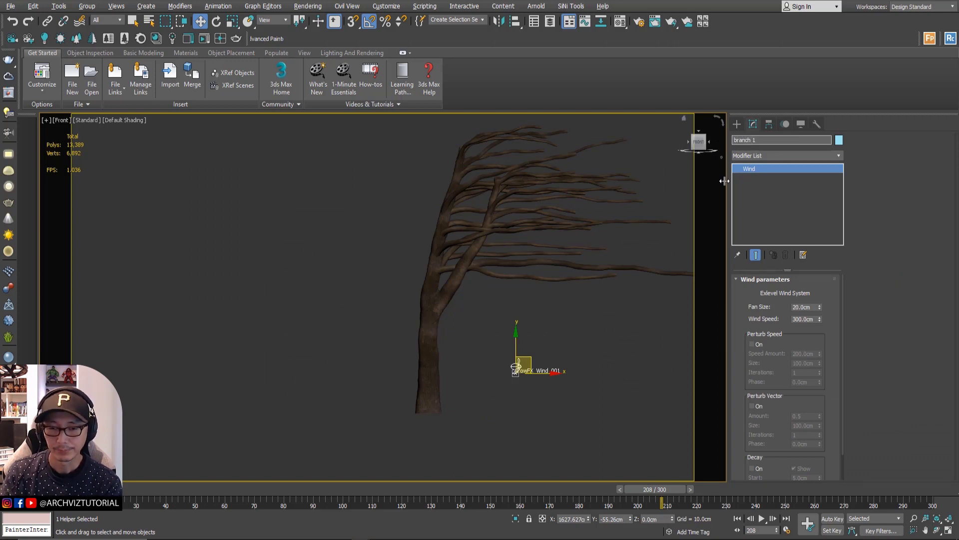
{"action": "left_click", "coordinate": [559, 317]}
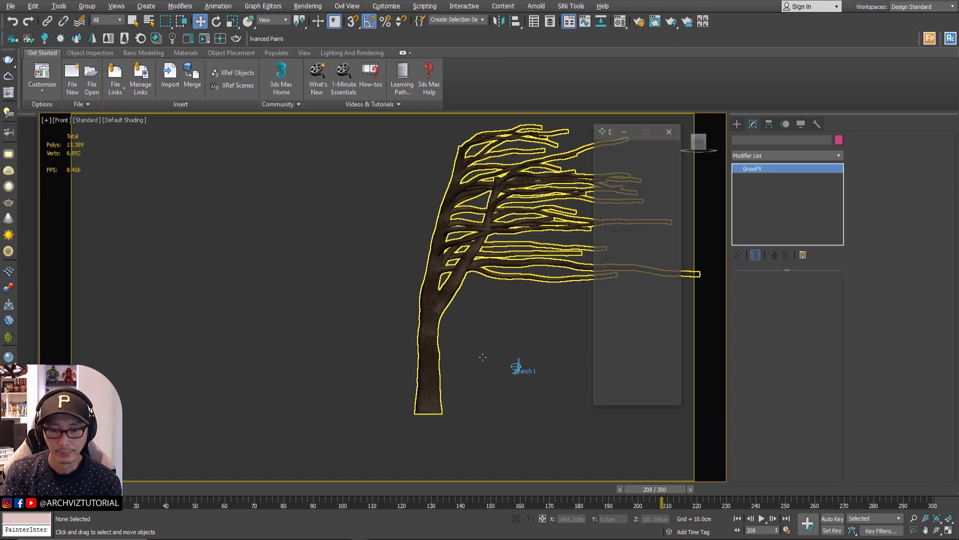
Set the branch 1 wind object's fan size to 50 cm and move it down level with the trunk's base.
{"action": "left_click", "coordinate": [517, 367]}
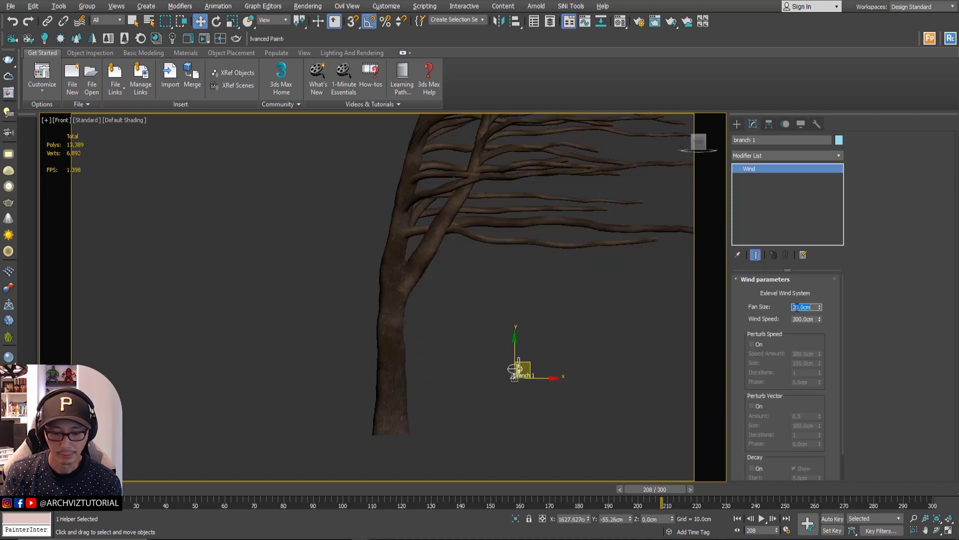
{"action": "left_click", "coordinate": [797, 307]}
{"action": "type", "text": "50"}
{"action": "key", "text": "Return"}
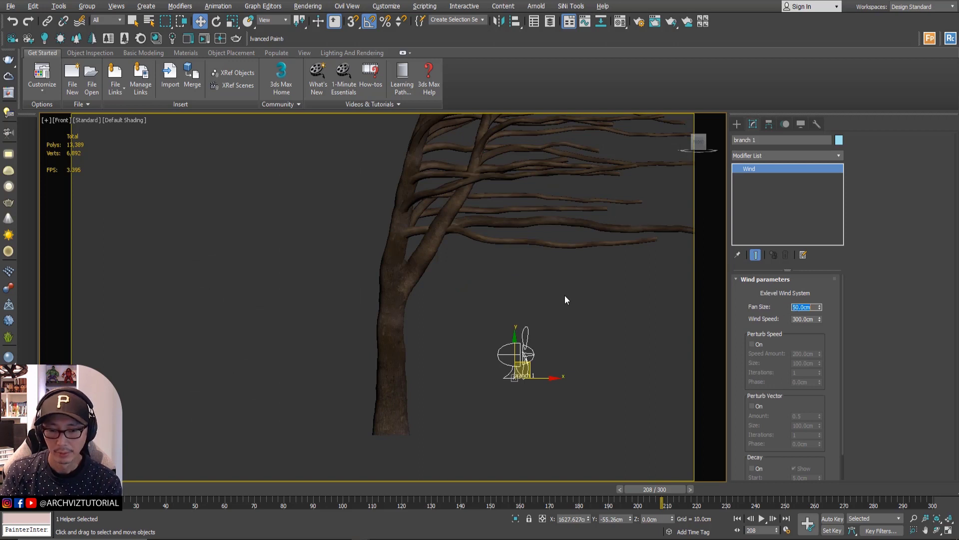
{"action": "left_click_drag", "start_coordinate": [510, 352], "coordinate": [511, 404]}
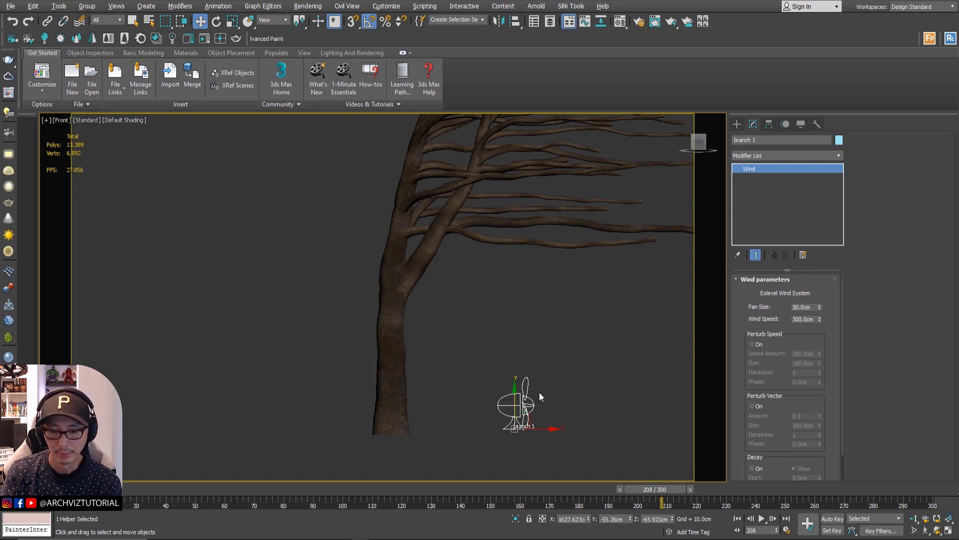
{"action": "left_click", "coordinate": [518, 346]}
Reselect the tree and close its Direction Modifiers, Distributors and Mesh Builders windows, keeping branch1's After Mesh Modifiers open.
{"action": "left_click", "coordinate": [394, 323]}
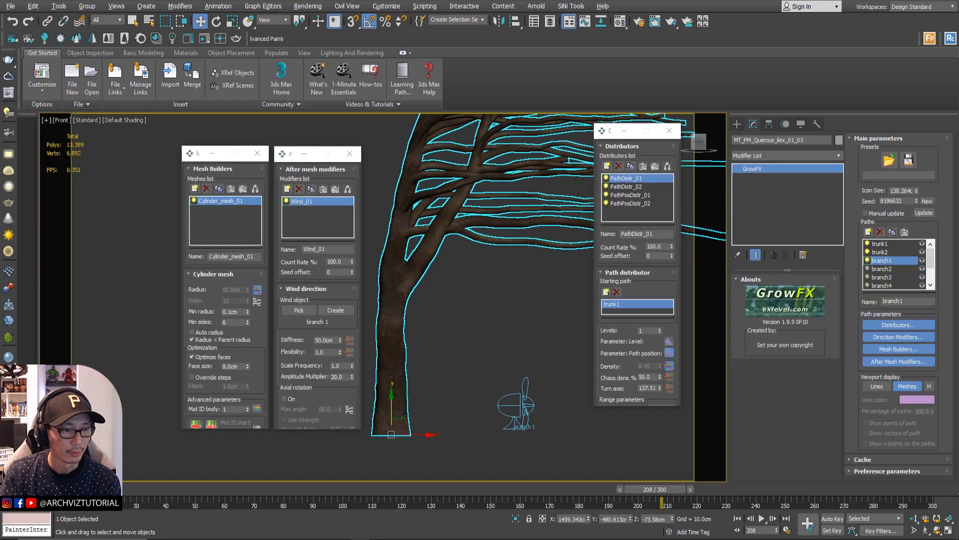
{"action": "left_click_drag", "start_coordinate": [23, 215], "coordinate": [99, 179]}
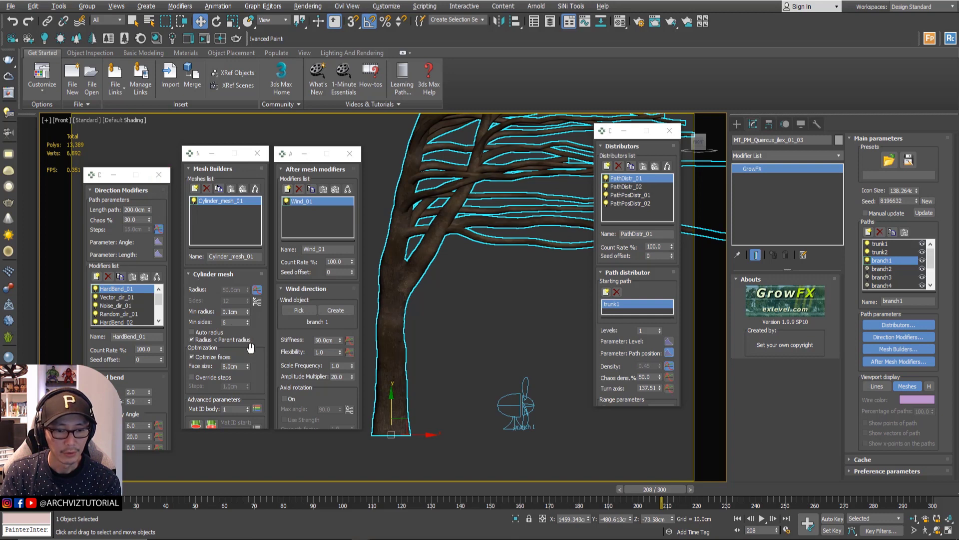
{"action": "left_click", "coordinate": [159, 174]}
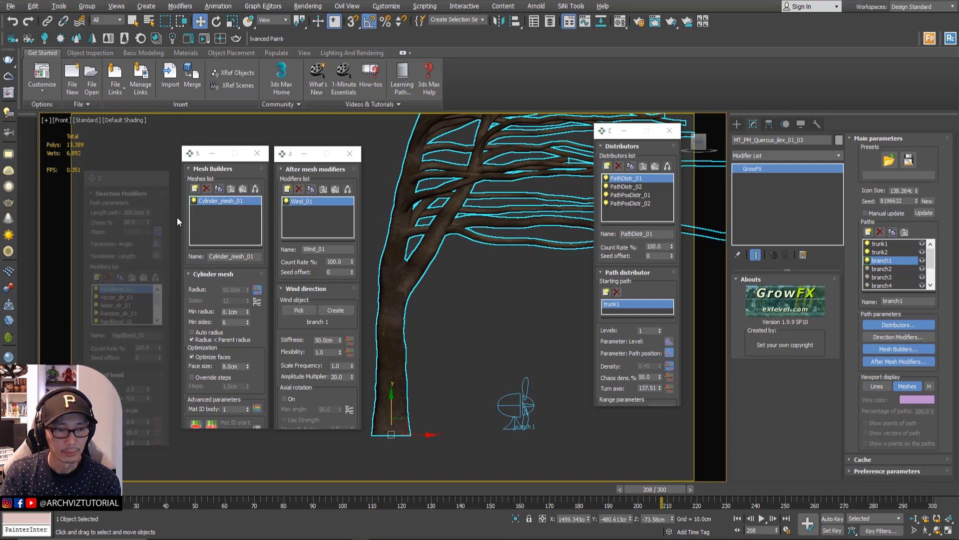
{"action": "scroll", "coordinate": [182, 178], "scroll_direction": "down", "scroll_amount": 5}
{"action": "scroll", "coordinate": [183, 169], "scroll_direction": "up", "scroll_amount": 3}
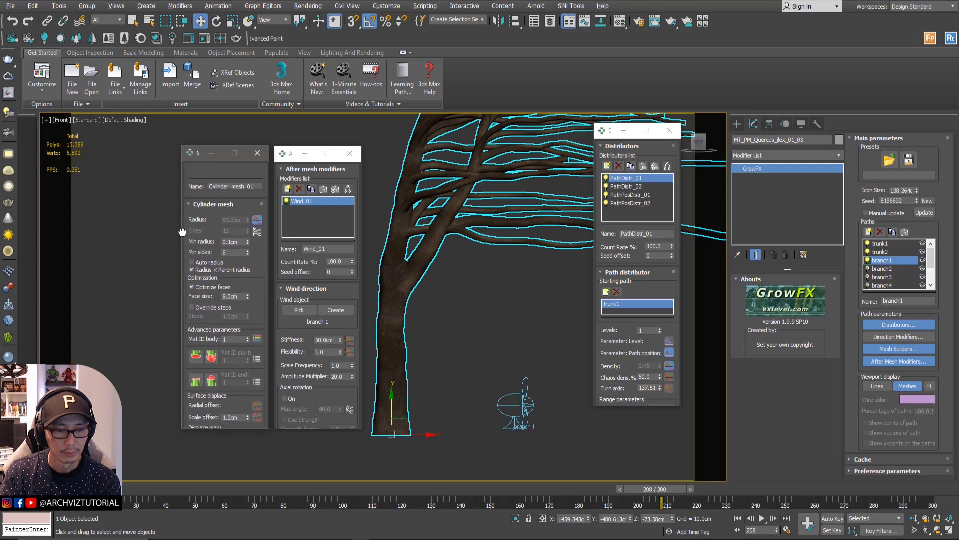
{"action": "left_click", "coordinate": [257, 153]}
{"action": "left_click", "coordinate": [892, 349]}
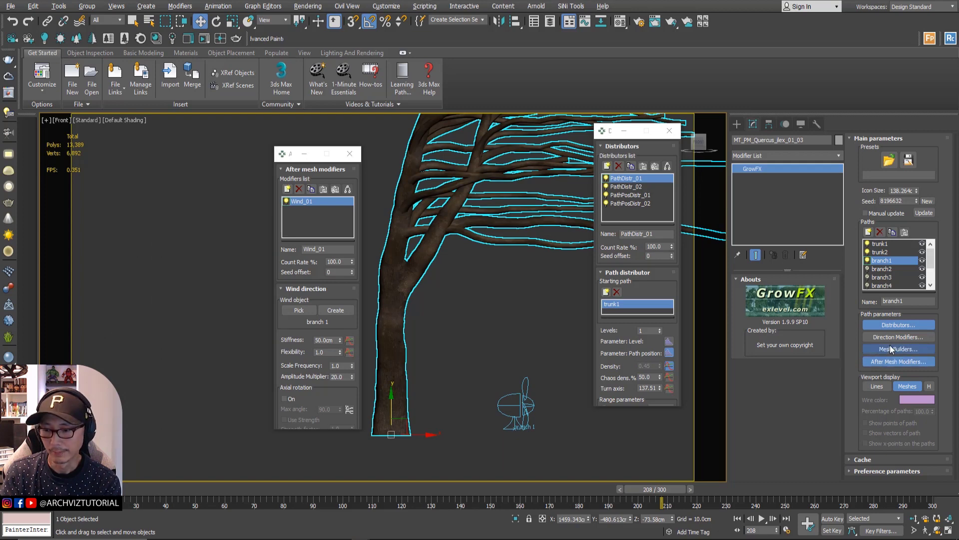
{"action": "left_click", "coordinate": [894, 326]}
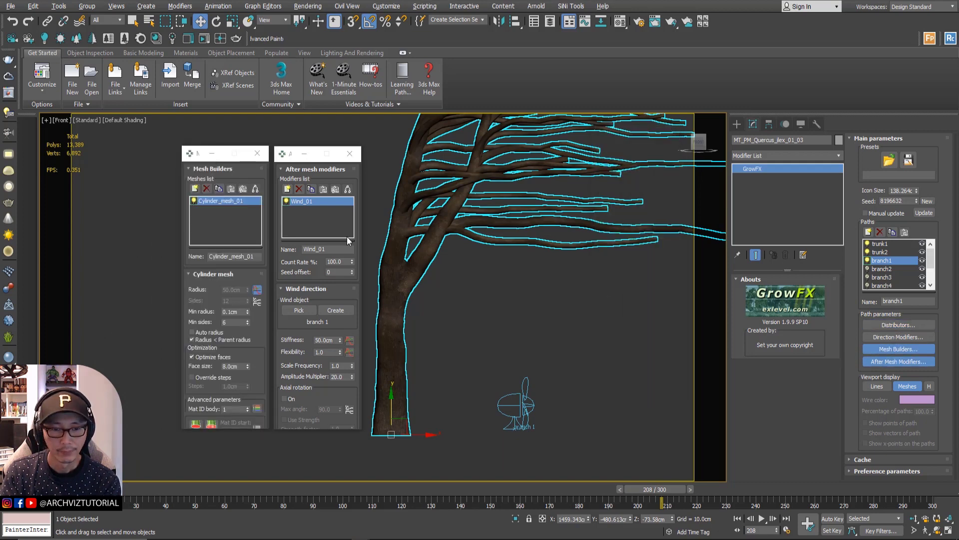
{"action": "scroll", "coordinate": [300, 318], "scroll_direction": "down", "scroll_amount": 1}
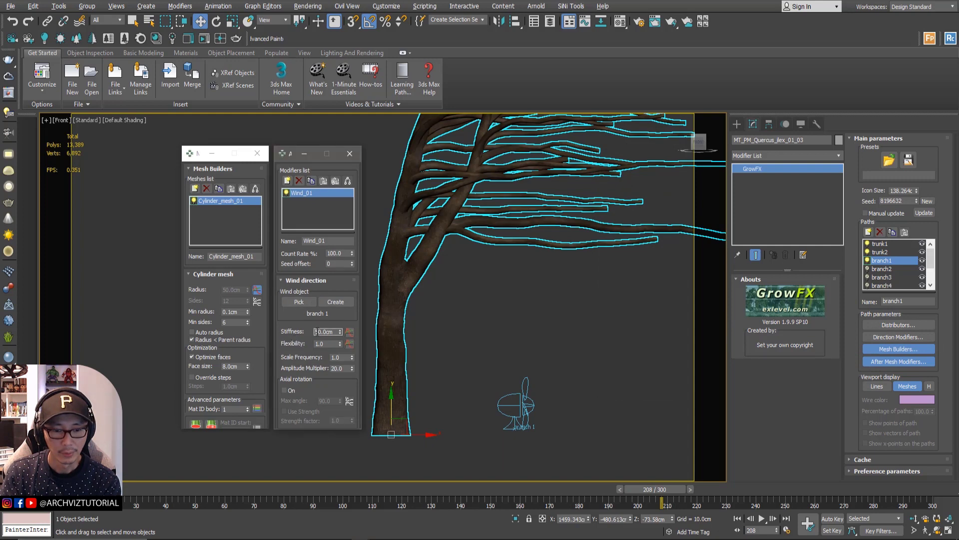
{"action": "left_click", "coordinate": [257, 156]}
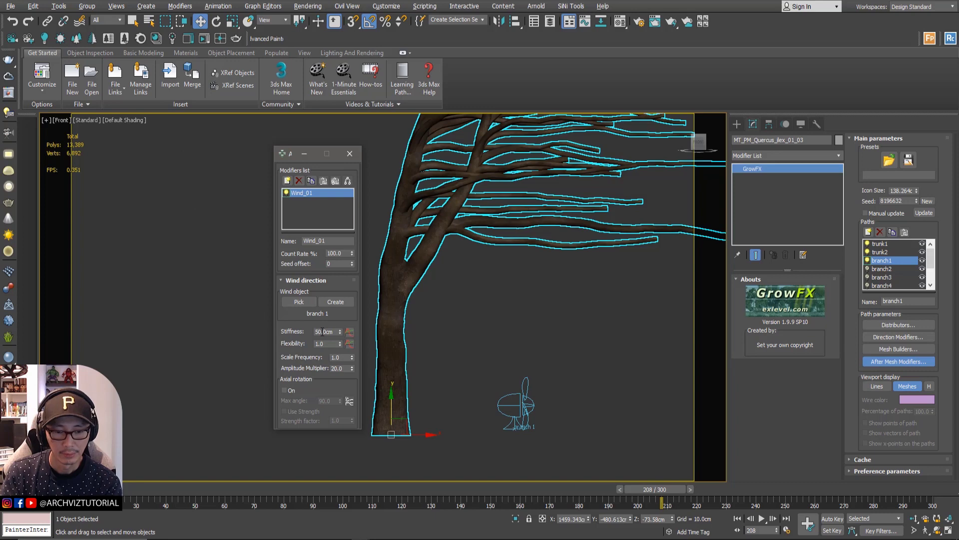
Set the branch1 wind modifier's stiffness to 1000 cm and its flexibility to 3.
{"action": "double_click", "coordinate": [322, 330]}
{"action": "type", "text": "1000"}
{"action": "key", "text": "Return"}
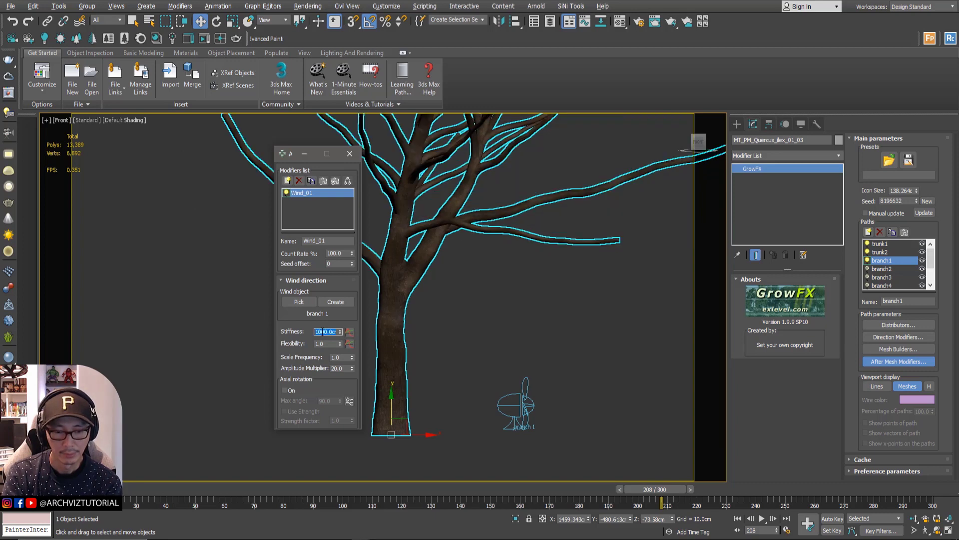
{"action": "double_click", "coordinate": [327, 343]}
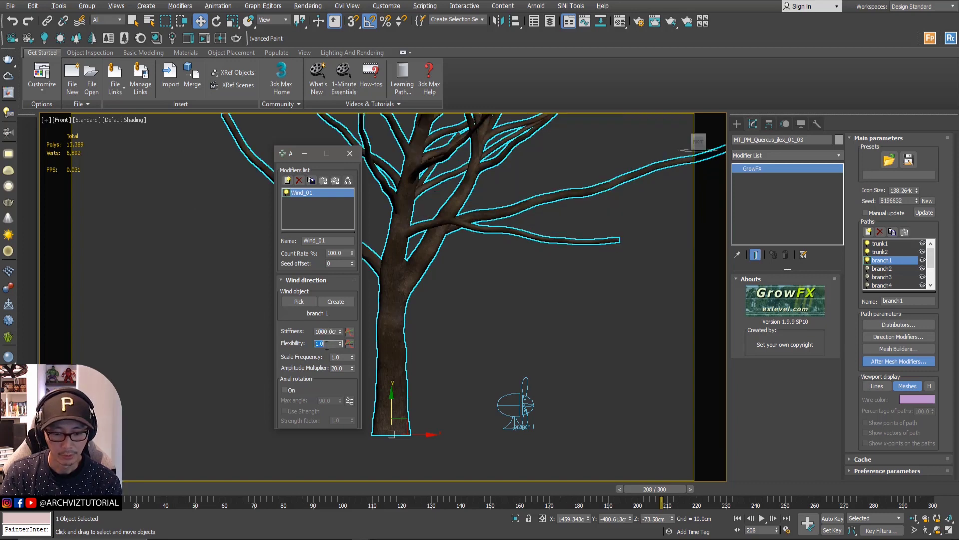
{"action": "type", "text": "3"}
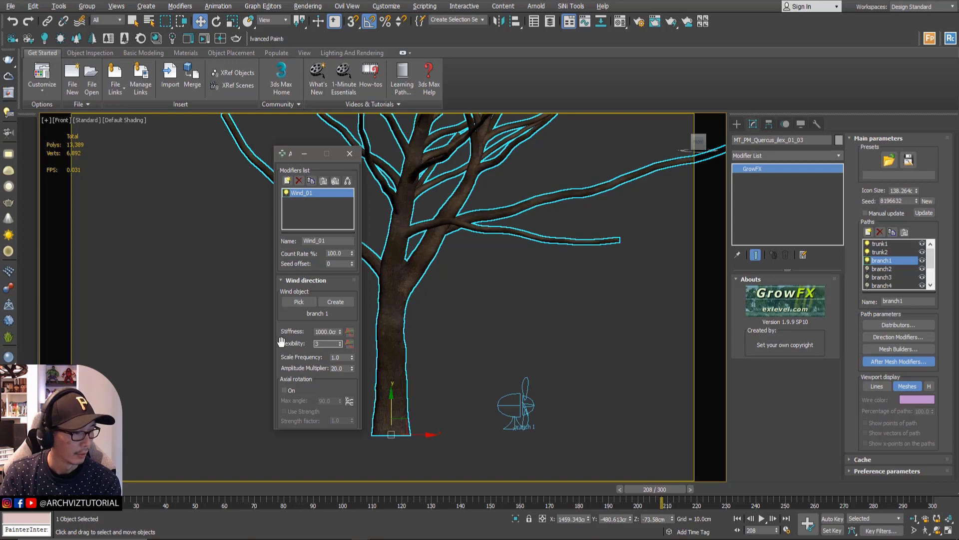
{"action": "key", "text": "Return"}
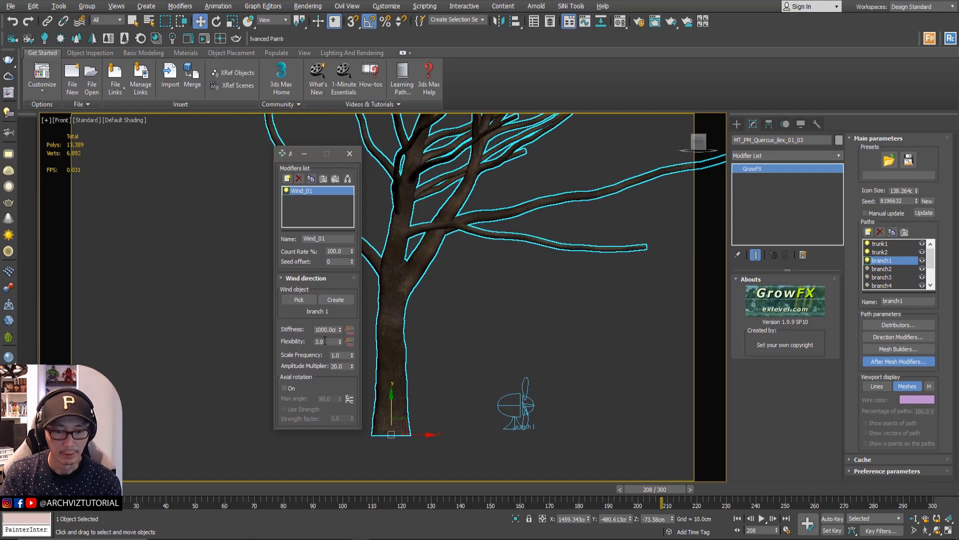
Raise the wind modifier's flexibility to 5 and scrub the timeline to check the whole tree's movement.
{"action": "double_click", "coordinate": [325, 342]}
{"action": "type", "text": "5"}
{"action": "key", "text": "Return"}
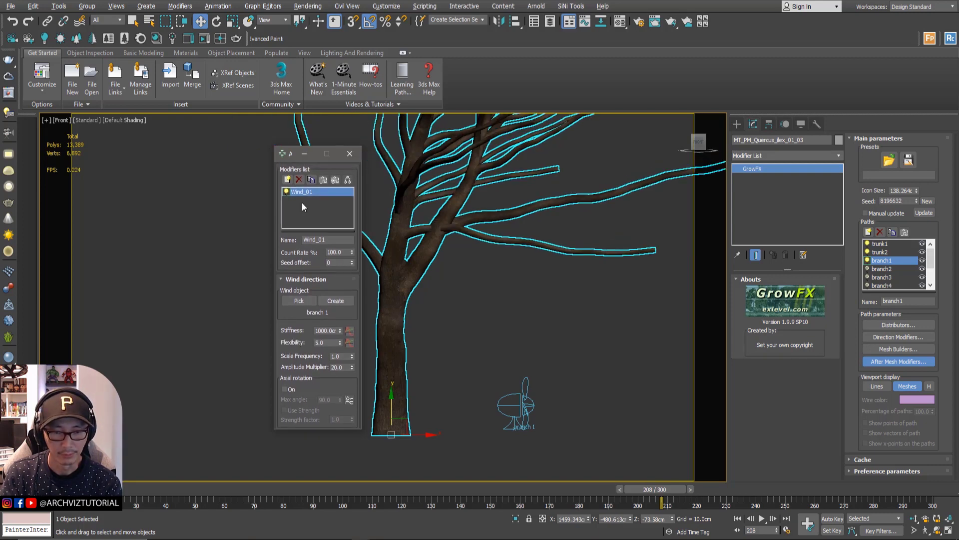
{"action": "left_click_drag", "start_coordinate": [290, 158], "coordinate": [91, 134]}
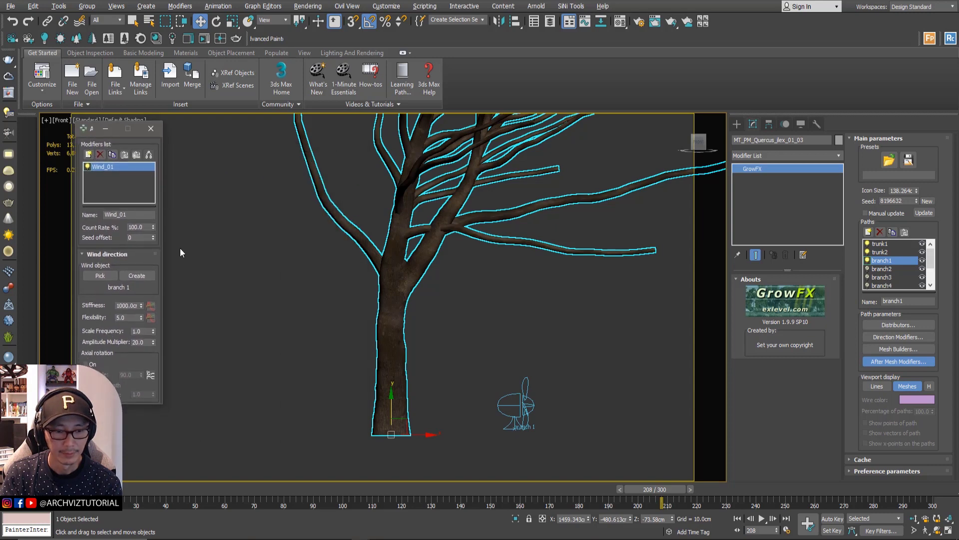
{"action": "scroll", "coordinate": [222, 287], "scroll_direction": "down", "scroll_amount": 2}
{"action": "middle_click_drag", "start_coordinate": [226, 285], "coordinate": [236, 352]}
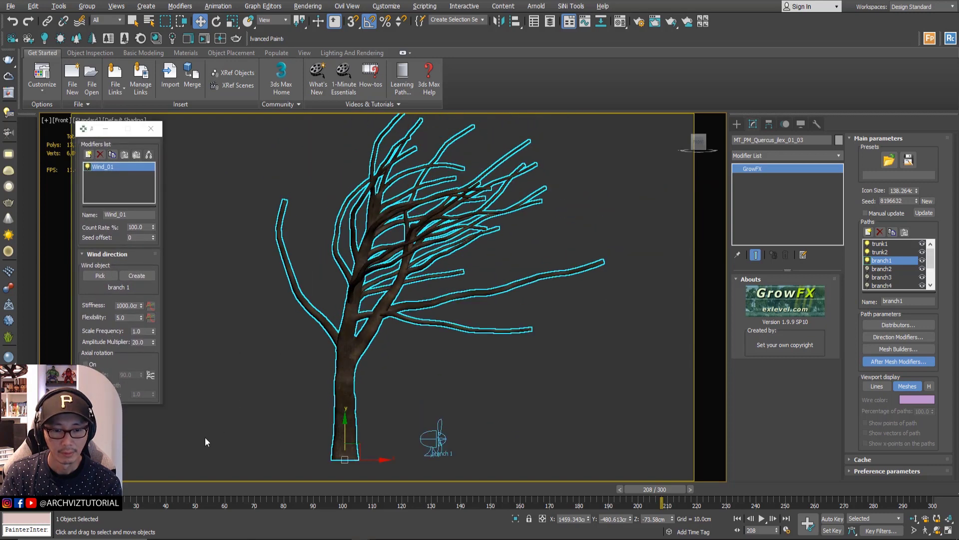
{"action": "left_click_drag", "start_coordinate": [145, 490], "coordinate": [561, 498]}
{"action": "key", "text": "w"}
Select the branch 1 wind object, set its wind speed to 3 cm and scrub the timeline to check the sway.
{"action": "left_click", "coordinate": [425, 446]}
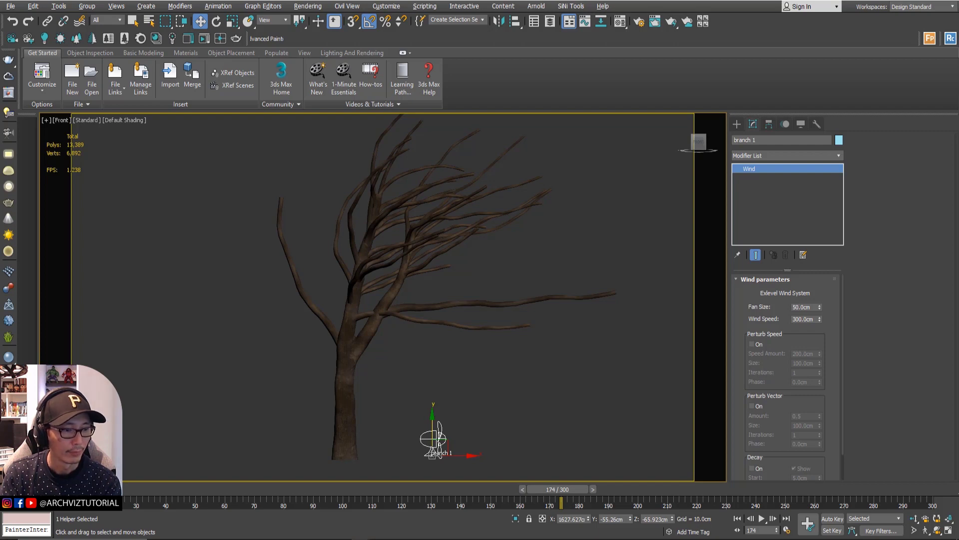
{"action": "double_click", "coordinate": [805, 319]}
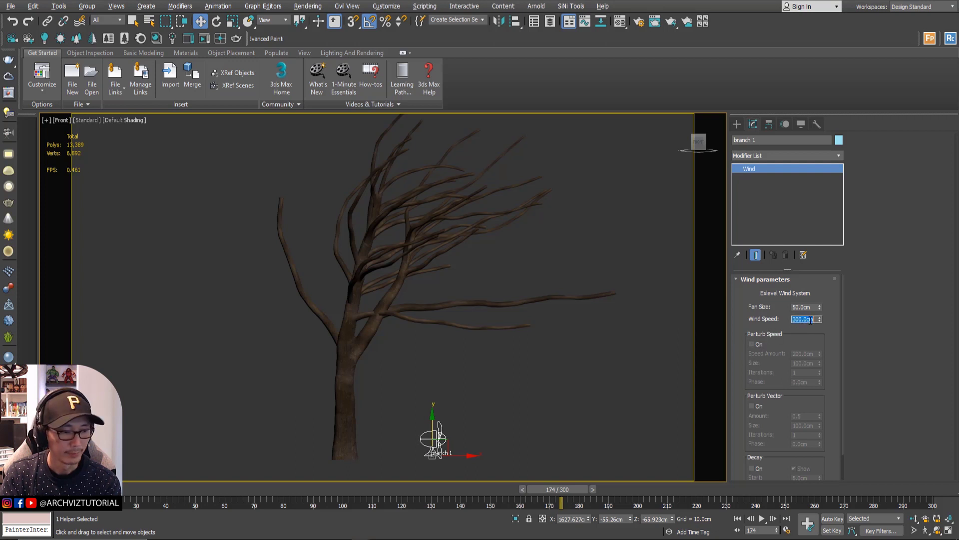
{"action": "type", "text": "3"}
{"action": "key", "text": "Return"}
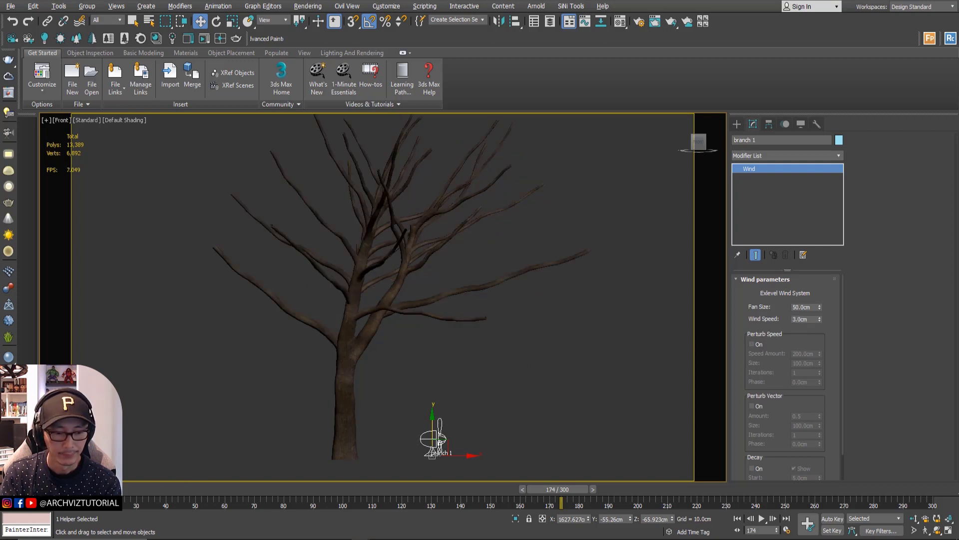
{"action": "left_click_drag", "start_coordinate": [585, 490], "coordinate": [744, 490]}
{"action": "key", "text": "w"}
Turn on Perturb Speed for the wind object and play the animation from the start.
{"action": "left_click", "coordinate": [752, 344]}
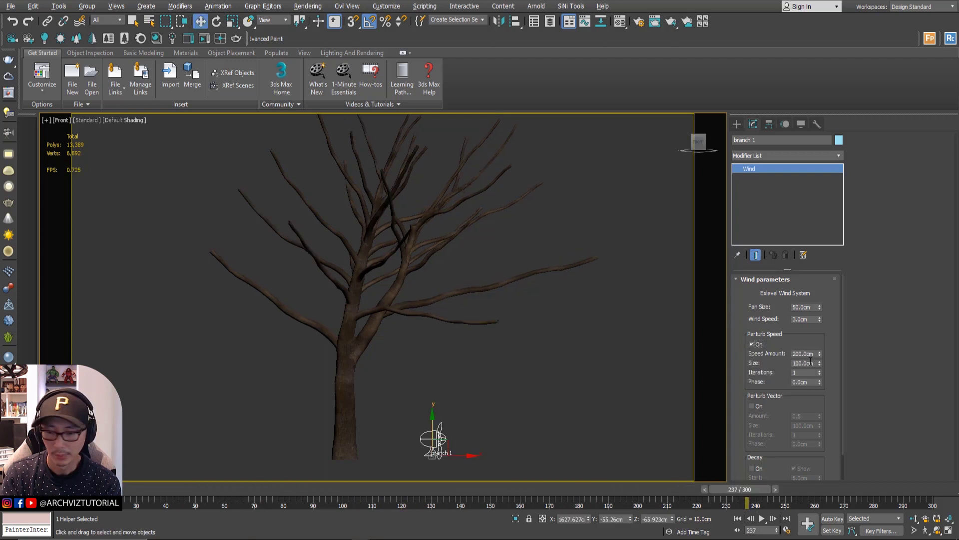
{"action": "left_click_drag", "start_coordinate": [130, 487], "coordinate": [174, 494]}
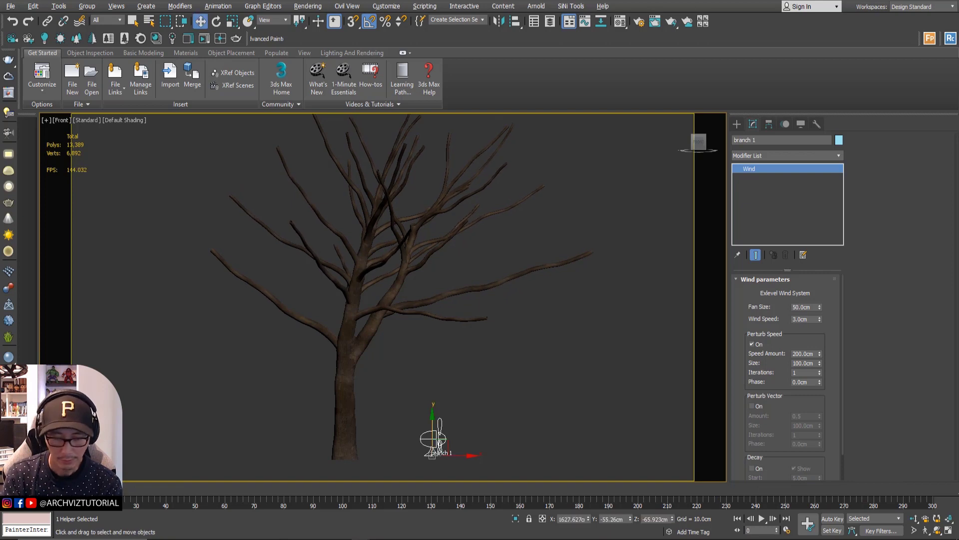
{"action": "left_click", "coordinate": [761, 519]}
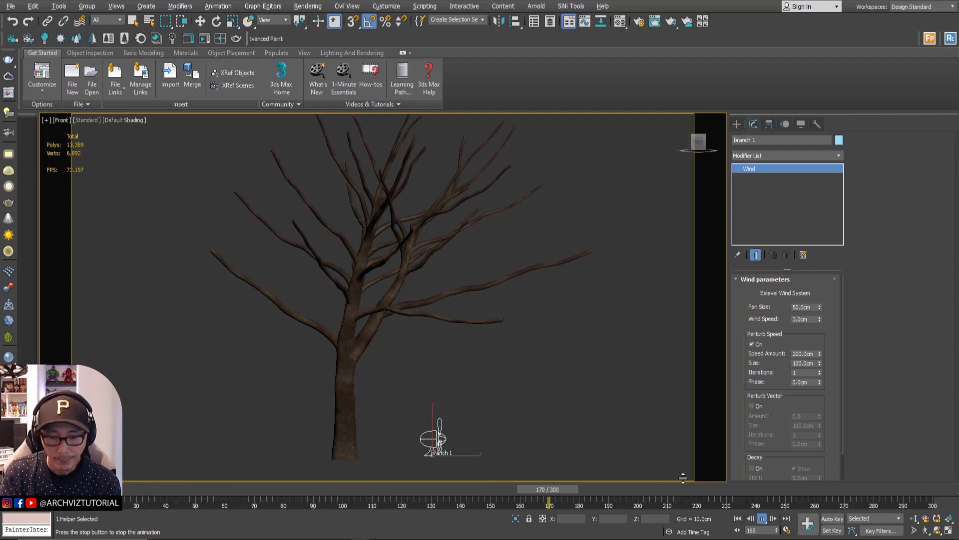
{"action": "left_click", "coordinate": [619, 490]}
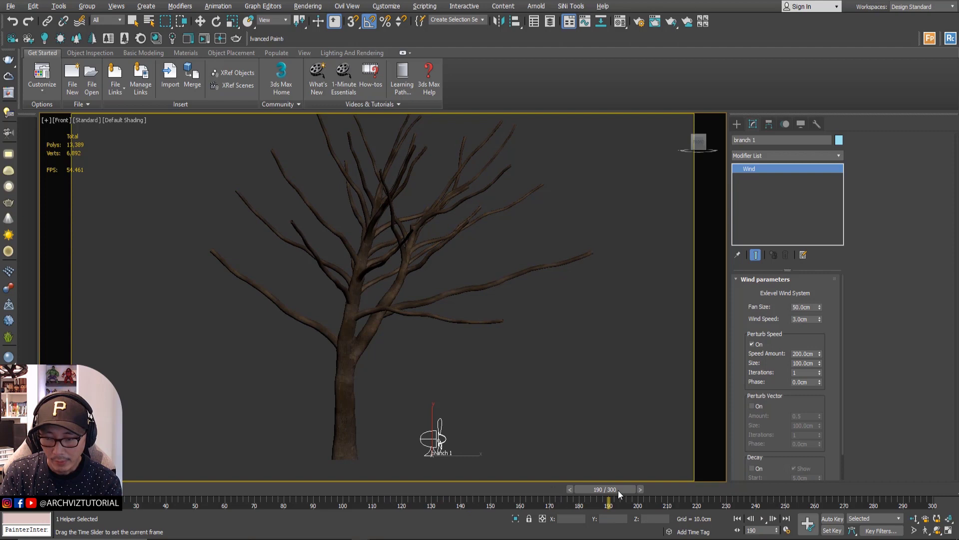
Try a wind speed of 5 cm on the wind object and play the animation from the first frame.
{"action": "left_click", "coordinate": [807, 319]}
{"action": "type", "text": "5"}
{"action": "key", "text": "Return"}
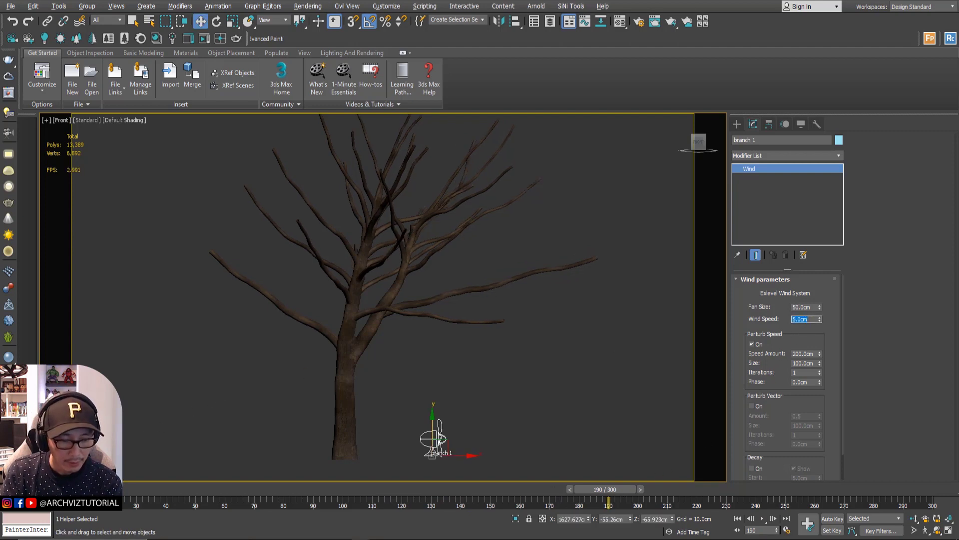
{"action": "key", "text": "Home"}
{"action": "left_click", "coordinate": [762, 519]}
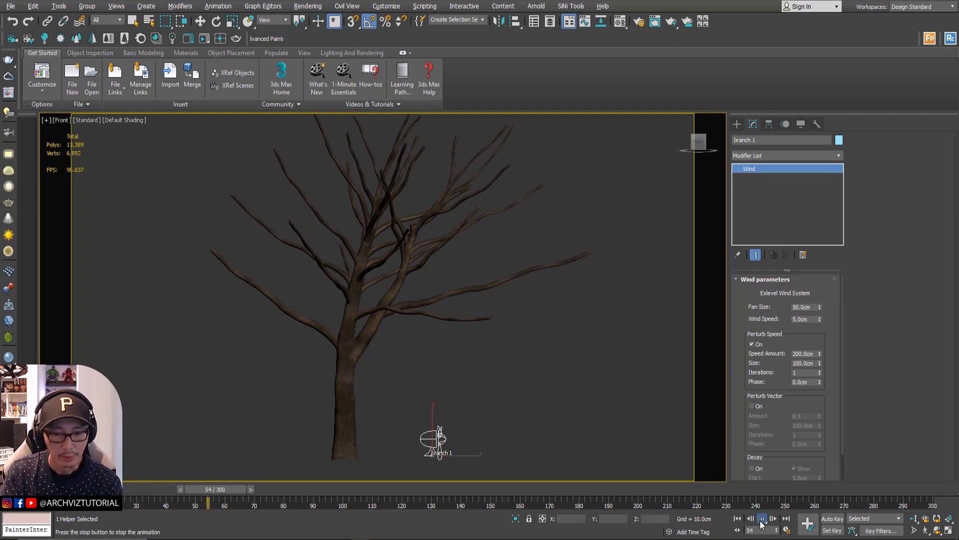
{"action": "left_click", "coordinate": [762, 519]}
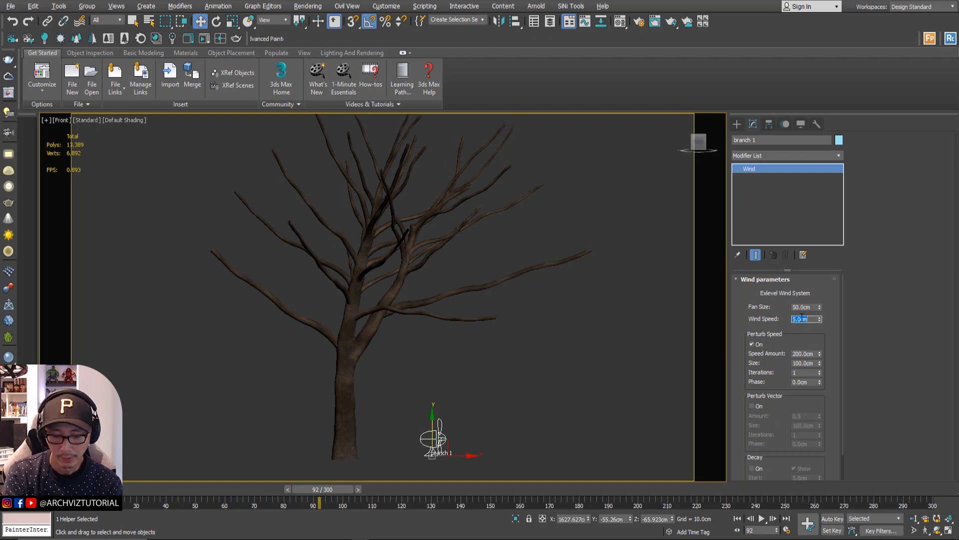
Set the wind object's wind speed to 15 cm and play the animation from the first frame.
{"action": "key", "text": "Return"}
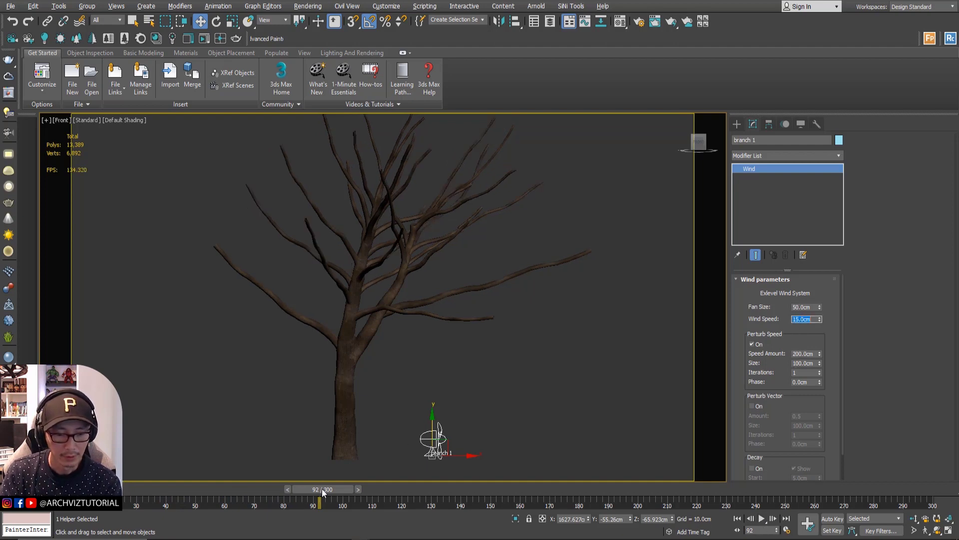
{"action": "key", "text": "Home"}
{"action": "left_click", "coordinate": [762, 519]}
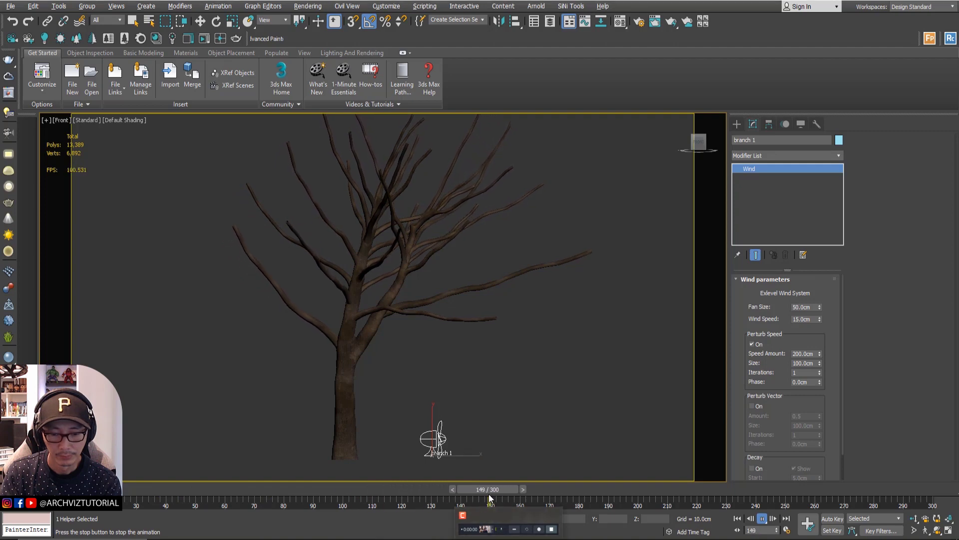
Set the branch 1 wind object's wind speed to 7 cm and play the animation to check the sway.
{"action": "key", "text": "/"}
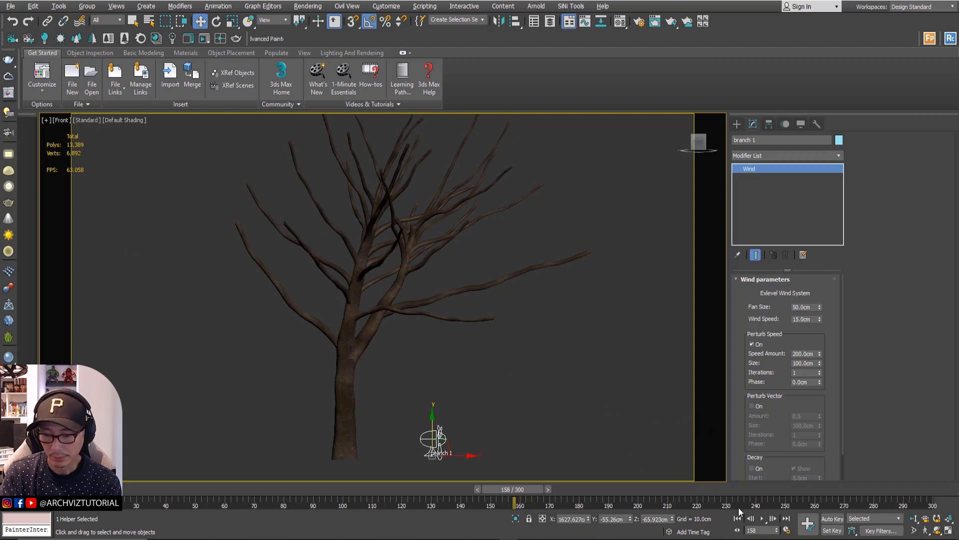
{"action": "left_click", "coordinate": [761, 520]}
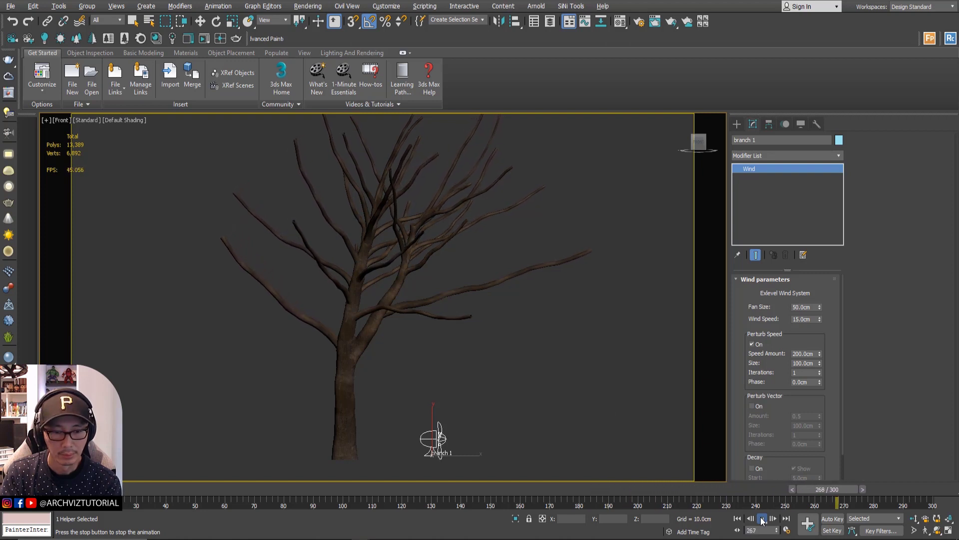
{"action": "double_click", "coordinate": [801, 319]}
{"action": "type", "text": "7"}
{"action": "key", "text": "Return"}
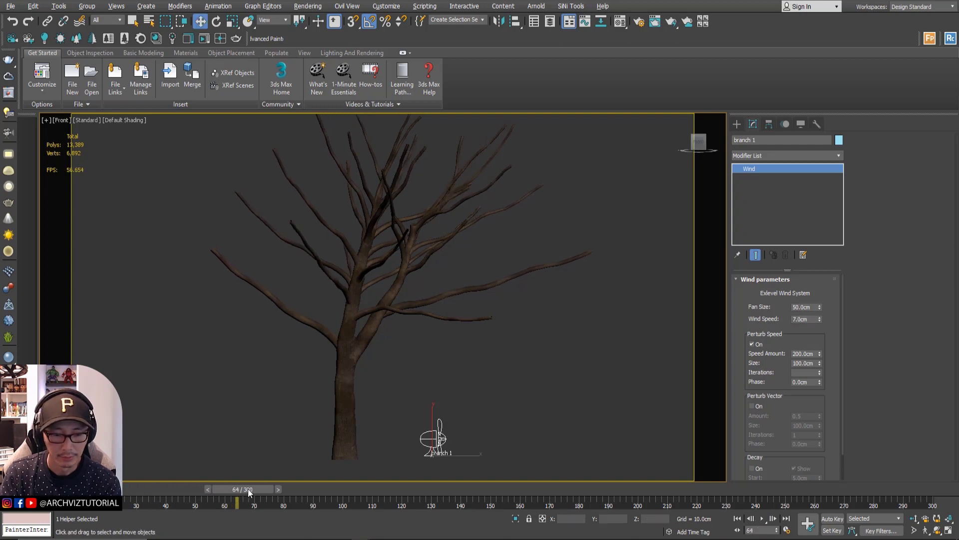
{"action": "left_click_drag", "start_coordinate": [253, 489], "coordinate": [60, 489]}
{"action": "key", "text": "w"}
{"action": "left_click", "coordinate": [762, 520]}
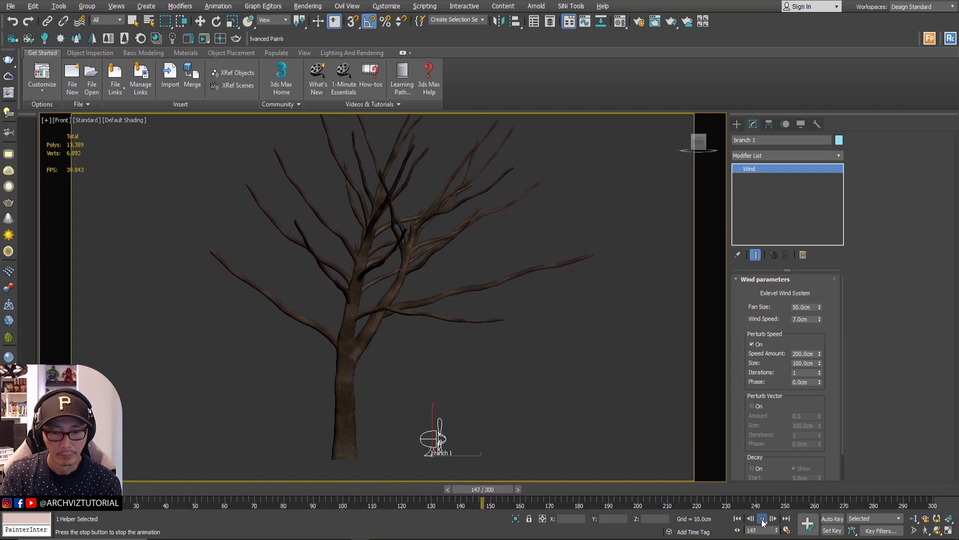
{"action": "left_click", "coordinate": [763, 522]}
{"action": "key", "text": "w"}
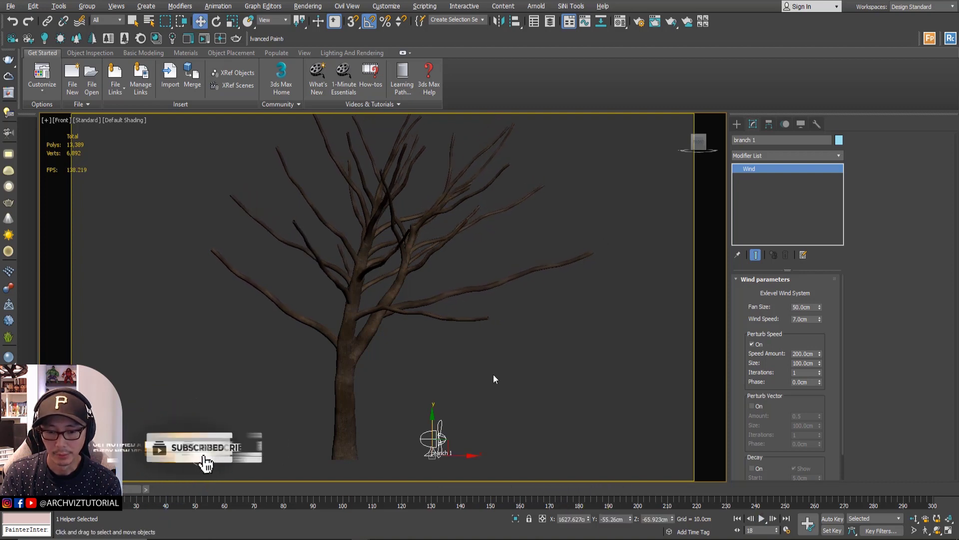
Clone the branch 1 wind object as an independent copy beside the original.
{"action": "left_click", "coordinate": [480, 409]}
{"action": "left_click", "coordinate": [438, 442]}
{"action": "left_click_drag", "start_coordinate": [459, 456], "coordinate": [504, 457], "text": "shift"}
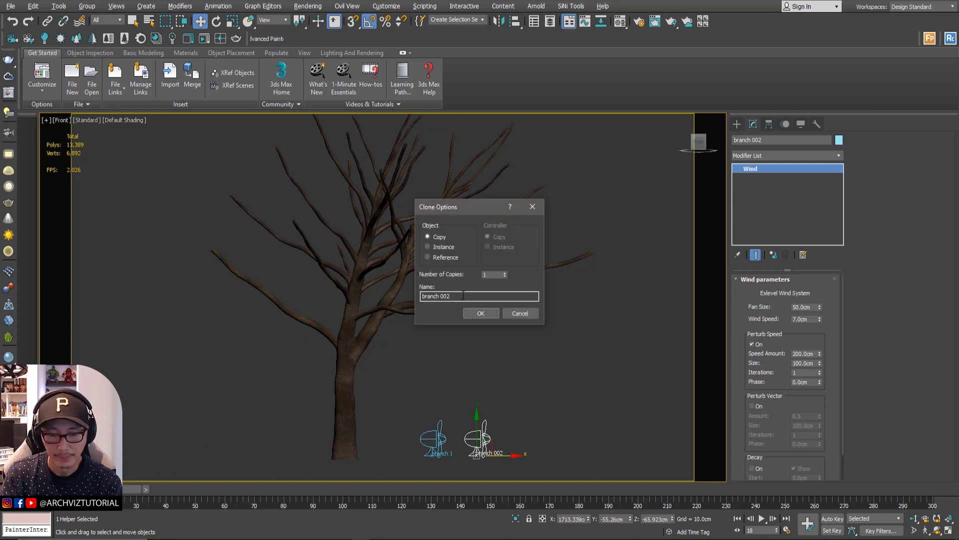
{"action": "left_click_drag", "start_coordinate": [464, 294], "coordinate": [441, 296]}
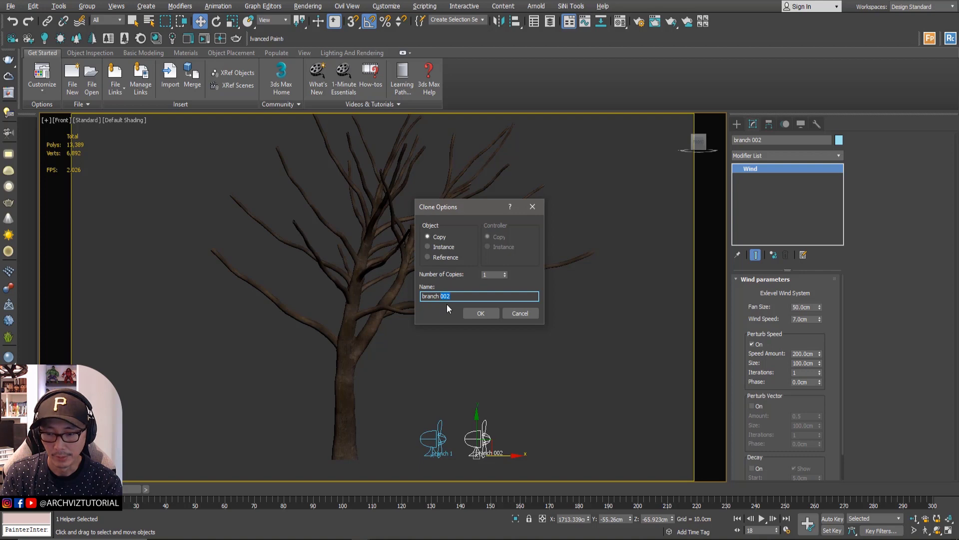
{"action": "left_click", "coordinate": [472, 311]}
{"action": "left_click", "coordinate": [448, 337]}
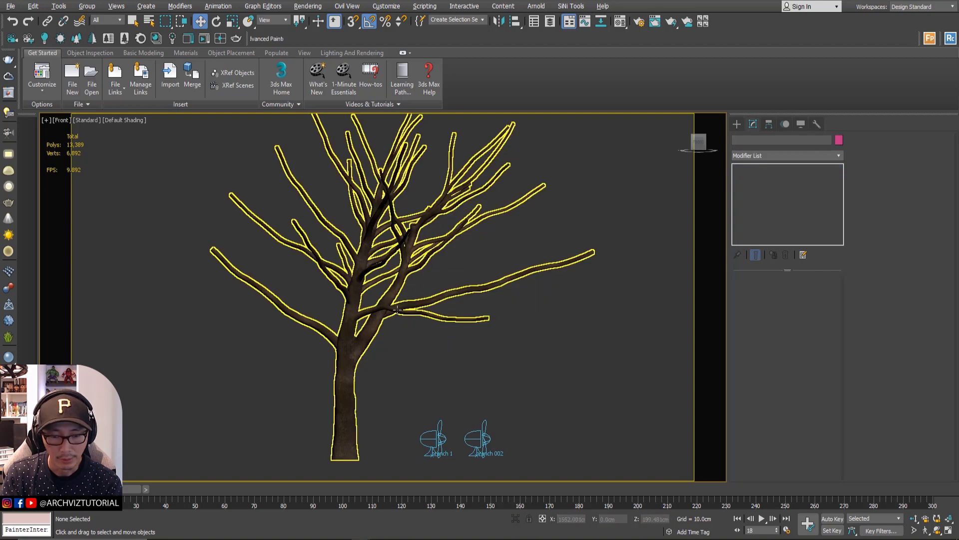
Select the oak tree and enable its branch2 path.
{"action": "left_click", "coordinate": [397, 310]}
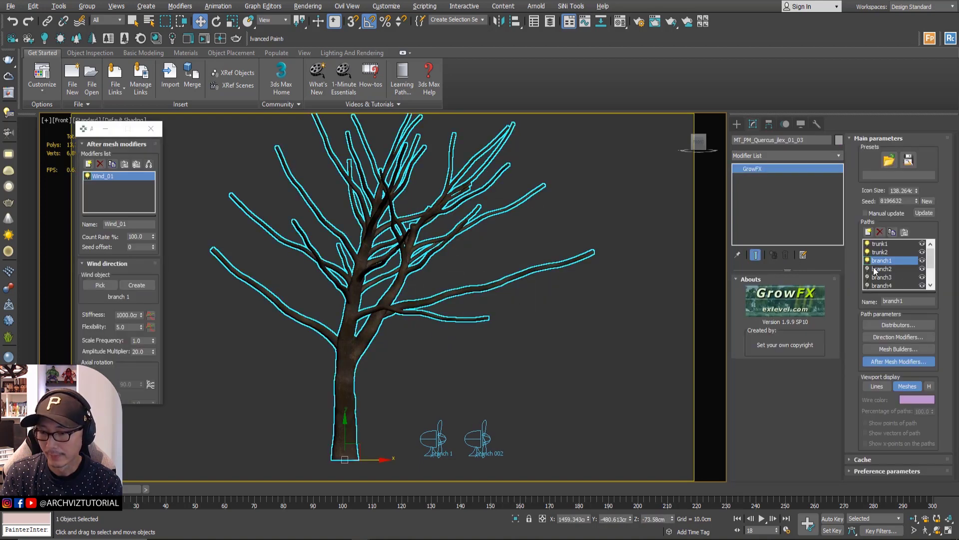
{"action": "left_click", "coordinate": [880, 269]}
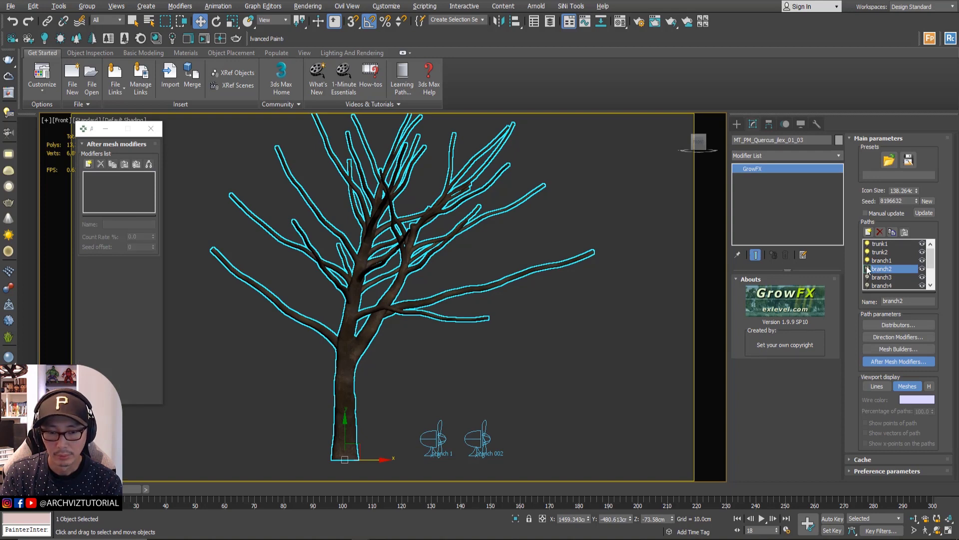
{"action": "left_click", "coordinate": [868, 269]}
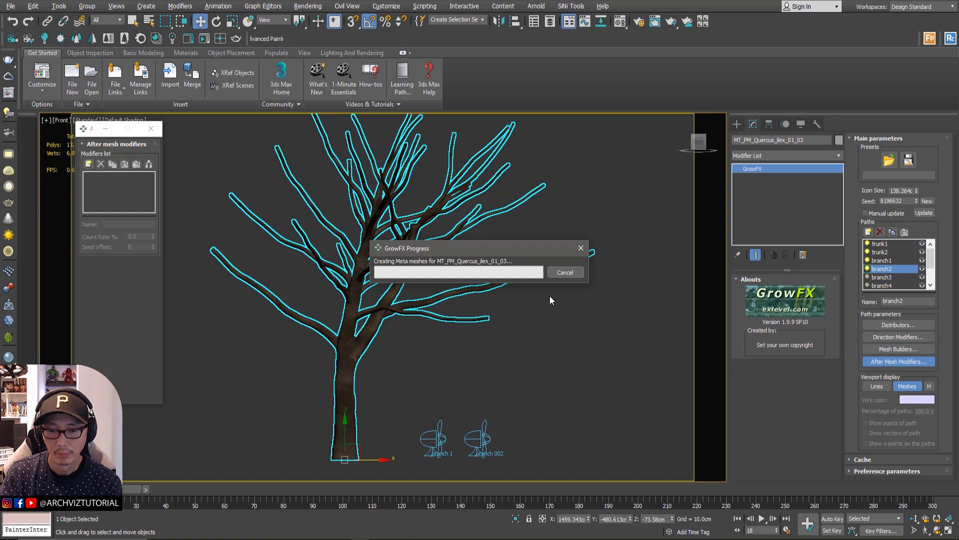
{"action": "left_click_drag", "start_coordinate": [499, 248], "coordinate": [493, 185]}
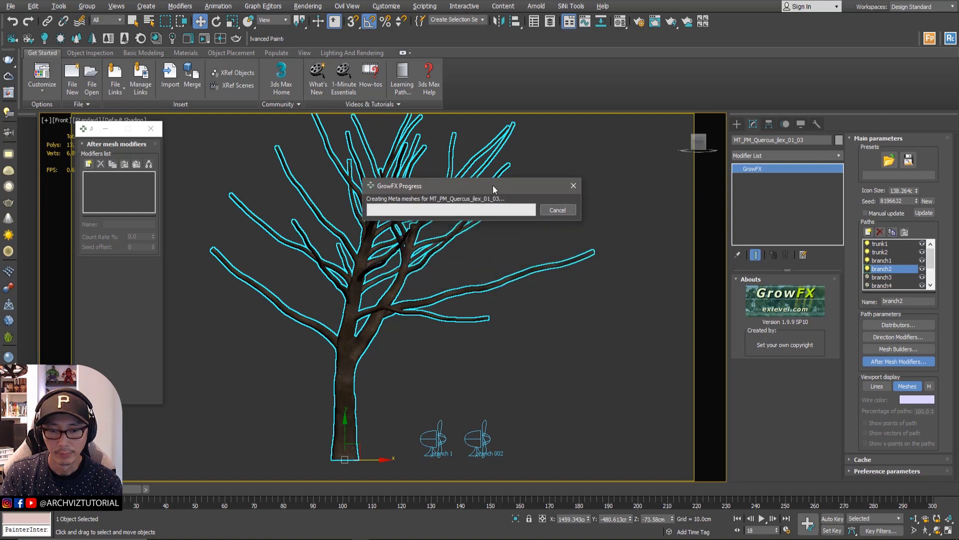
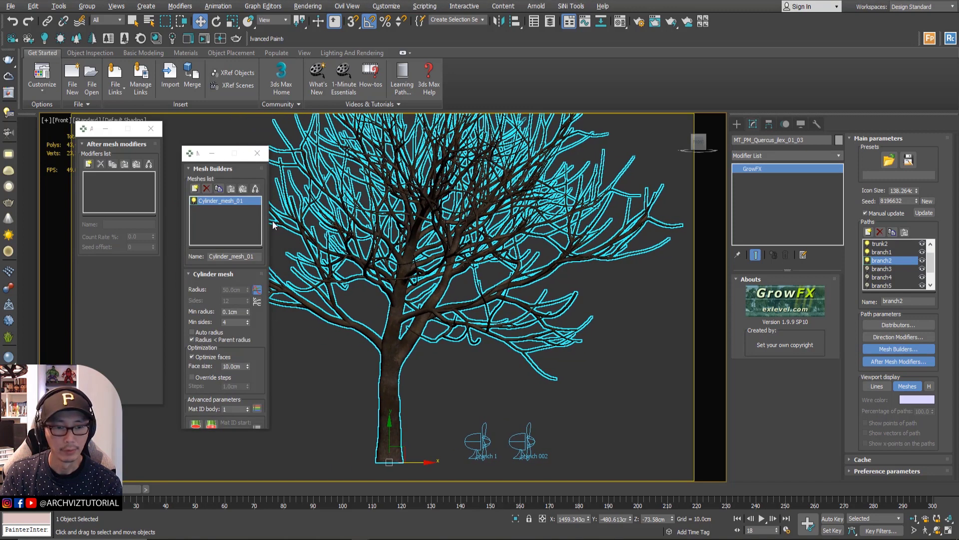
Examine the cylinder mesh builders of the branch2 and branch3 paths, placing the Mesh Builders window beside the After mesh modifiers window.
{"action": "right_click", "coordinate": [244, 201]}
{"action": "left_click", "coordinate": [243, 203]}
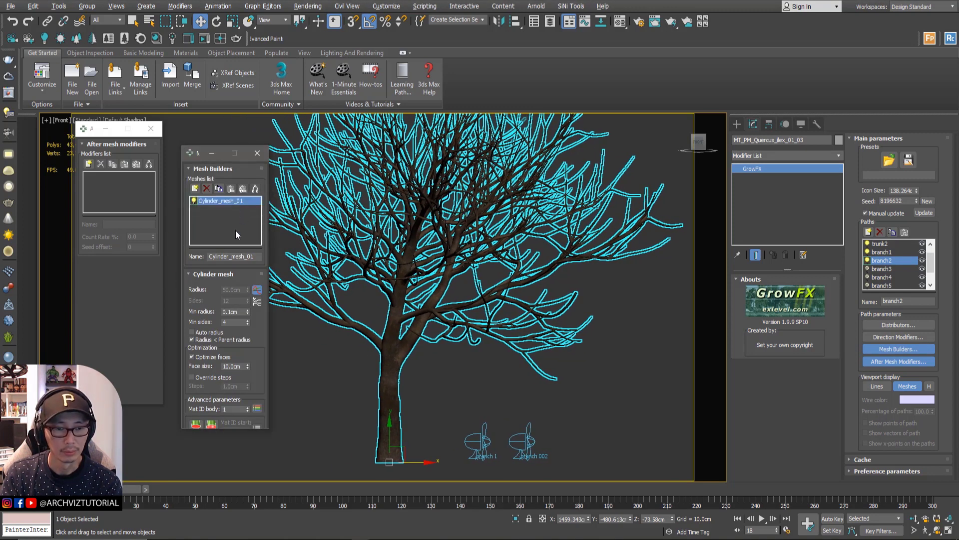
{"action": "left_click", "coordinate": [889, 269]}
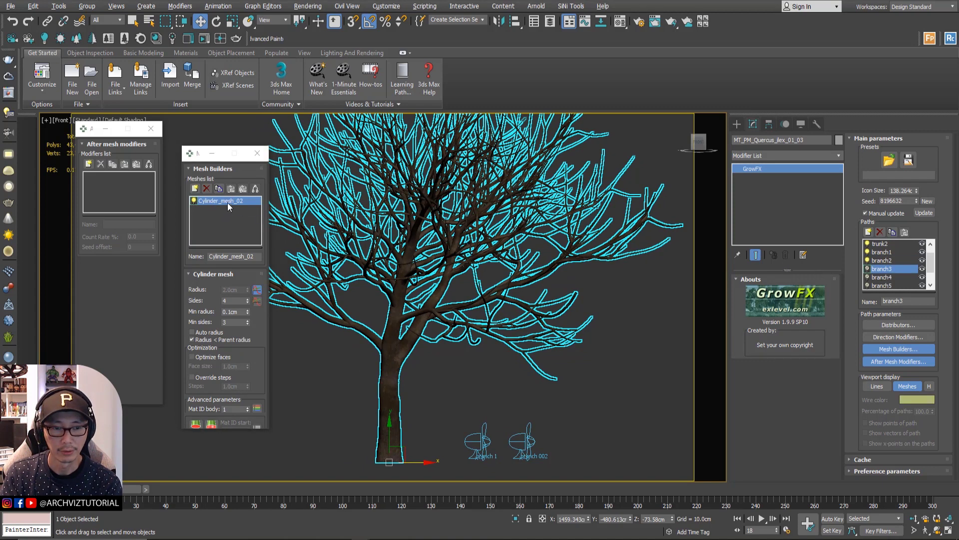
{"action": "mouse_move", "coordinate": [463, 235]}
{"action": "middle_mouse_down"}
{"action": "mouse_move", "coordinate": [489, 237]}
{"action": "mouse_move", "coordinate": [478, 238]}
{"action": "middle_mouse_up"}
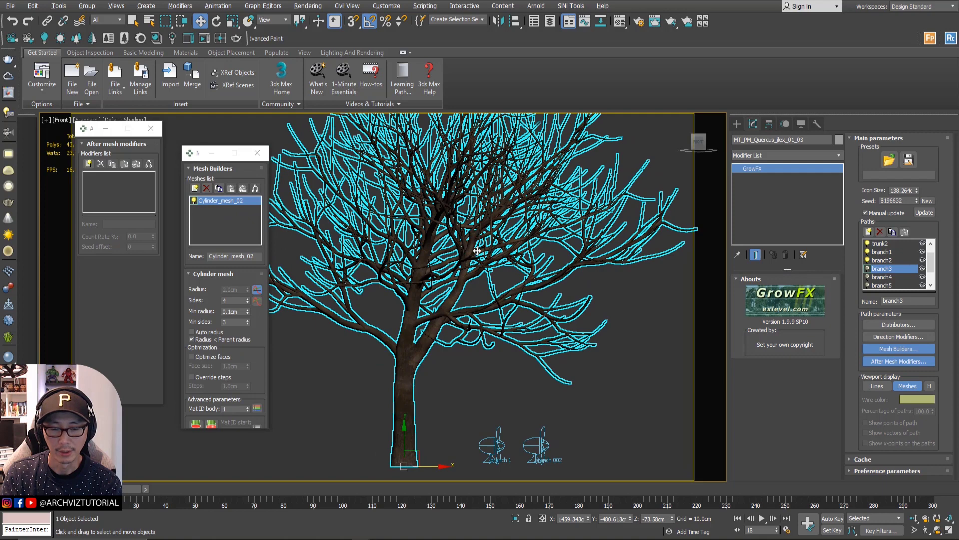
{"action": "left_click", "coordinate": [463, 379]}
{"action": "left_click", "coordinate": [459, 327]}
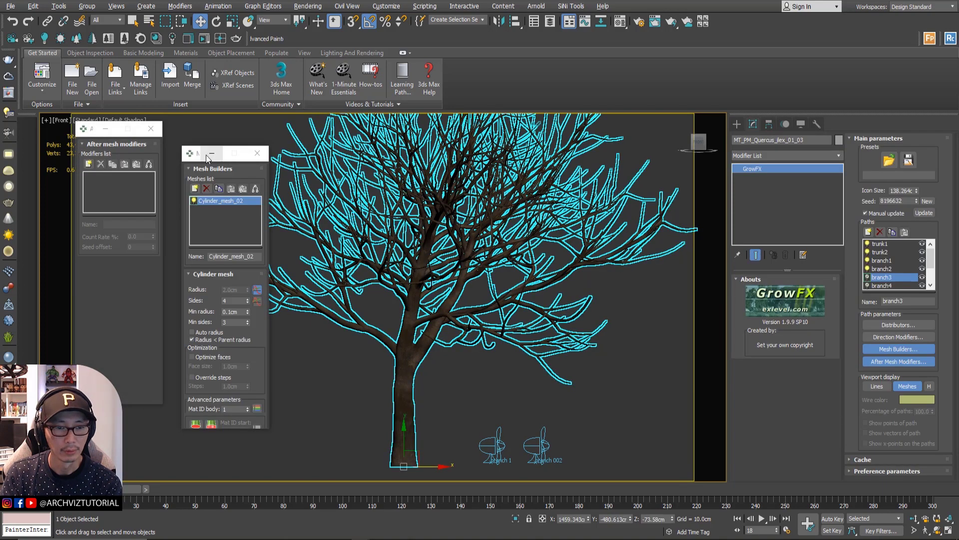
{"action": "left_click_drag", "start_coordinate": [198, 155], "coordinate": [178, 132]}
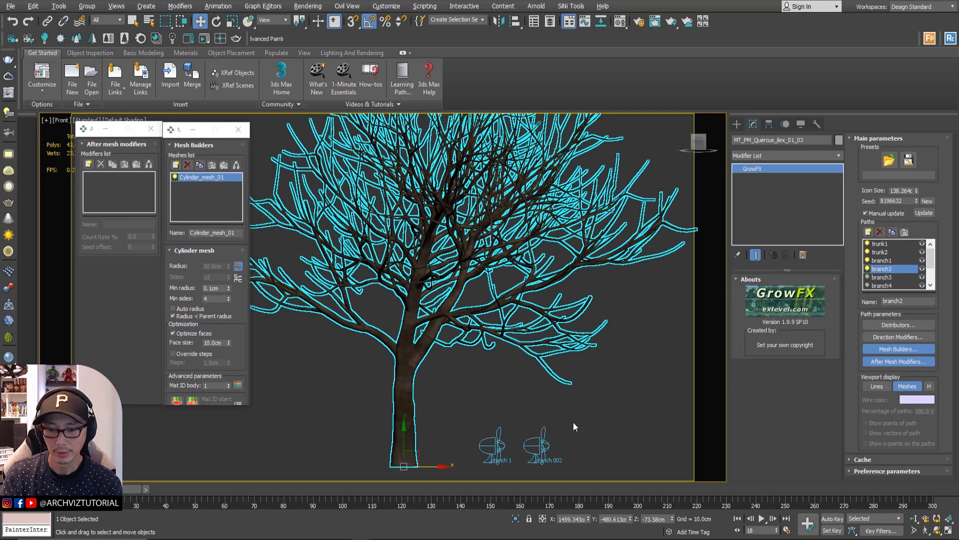
Rename the copied wind object as branch 2 and change its object colour to orange.
{"action": "left_click", "coordinate": [538, 446]}
{"action": "left_click_drag", "start_coordinate": [782, 140], "coordinate": [750, 141]}
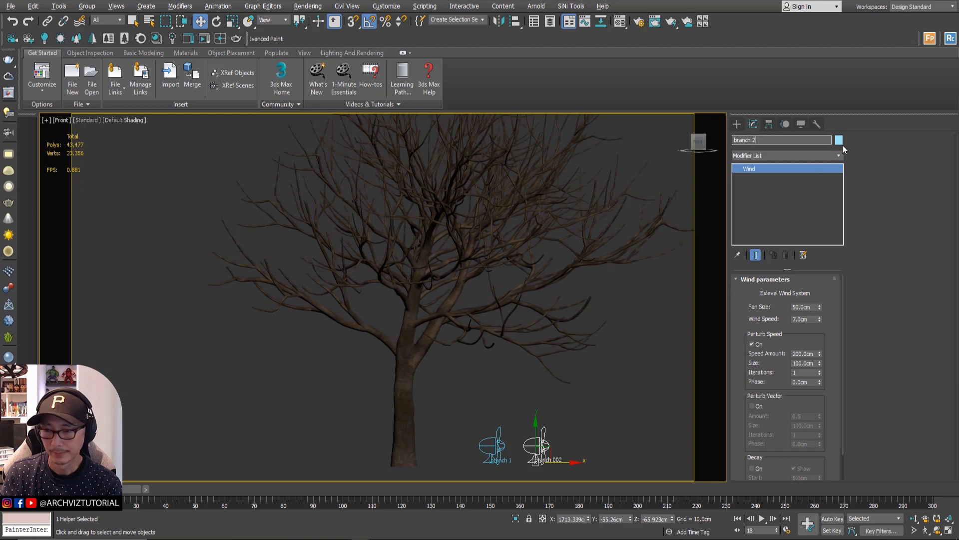
{"action": "key", "text": "Return"}
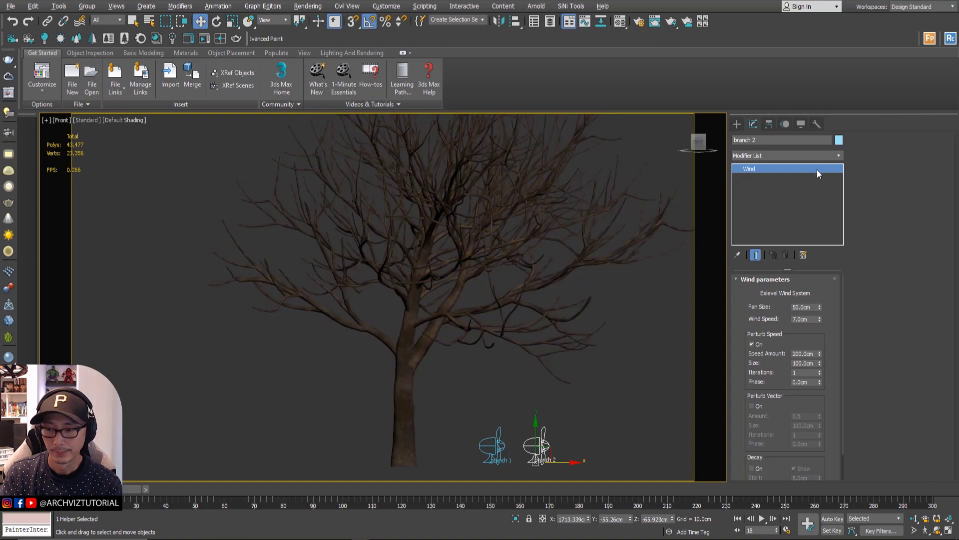
{"action": "left_click", "coordinate": [576, 182]}
{"action": "left_click", "coordinate": [692, 258]}
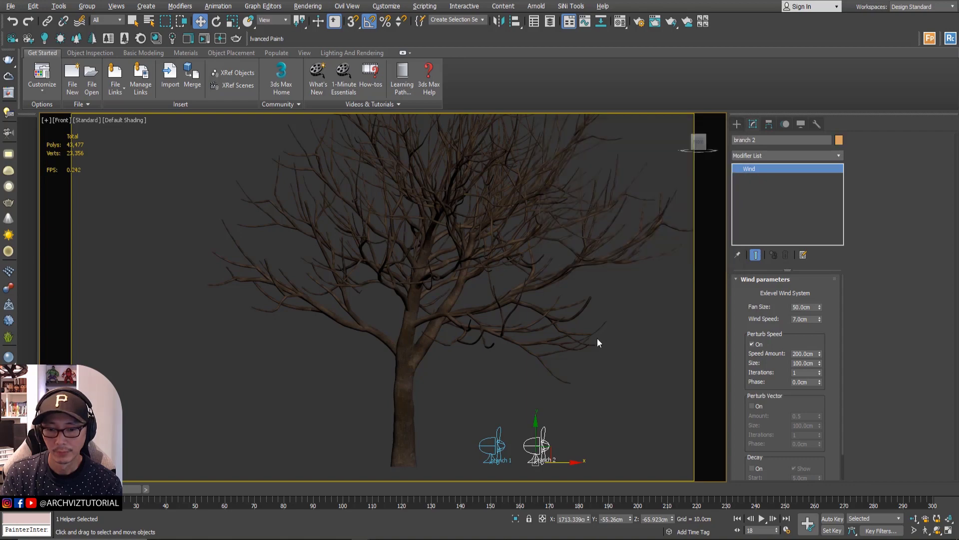
Add a Wind animation after mesh modifier to the tree's branch2 path and assign the branch 2 wind object to it.
{"action": "left_click", "coordinate": [490, 298]}
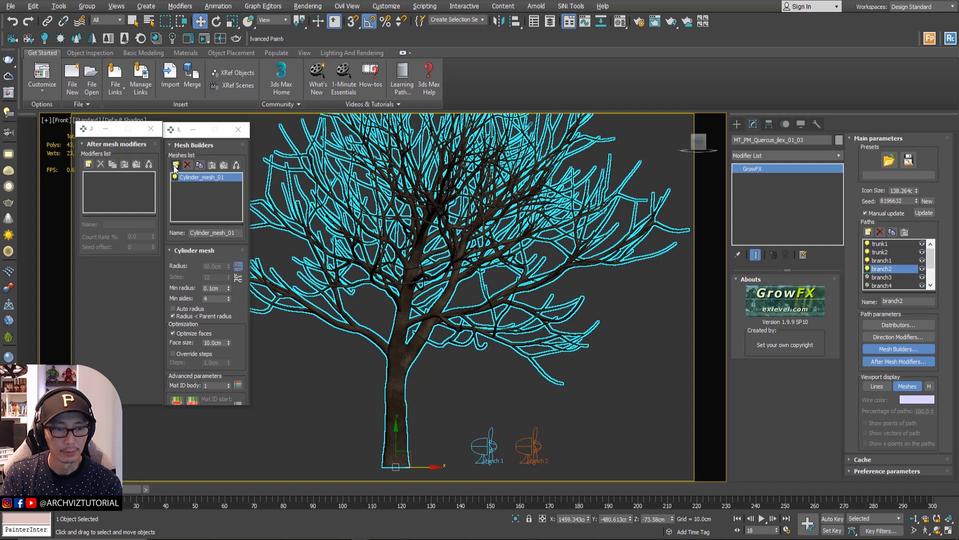
{"action": "left_click", "coordinate": [89, 164]}
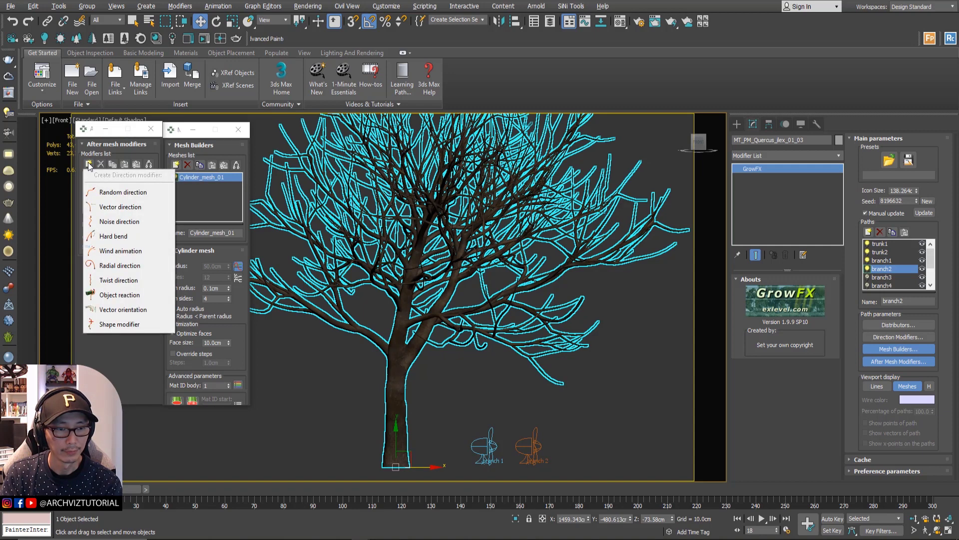
{"action": "left_click", "coordinate": [120, 251]}
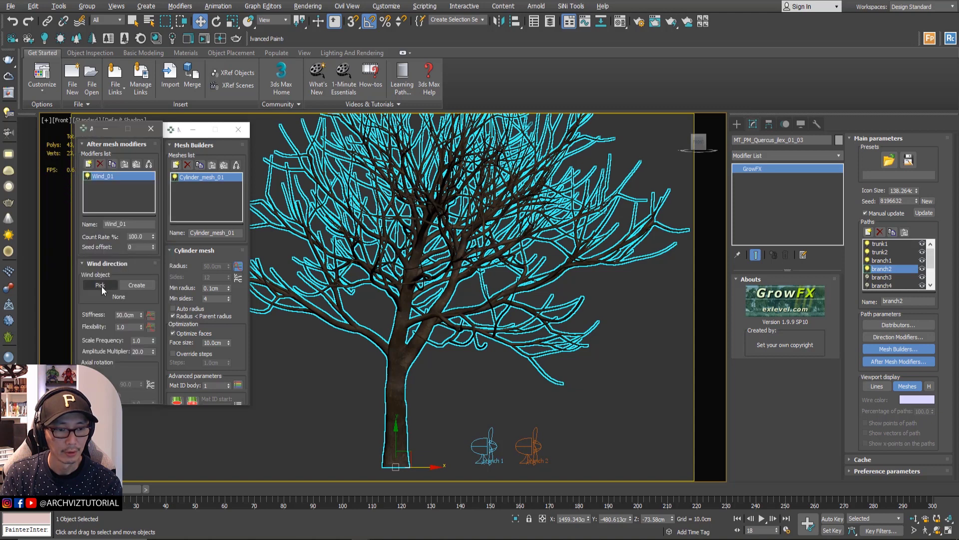
{"action": "left_click", "coordinate": [101, 285]}
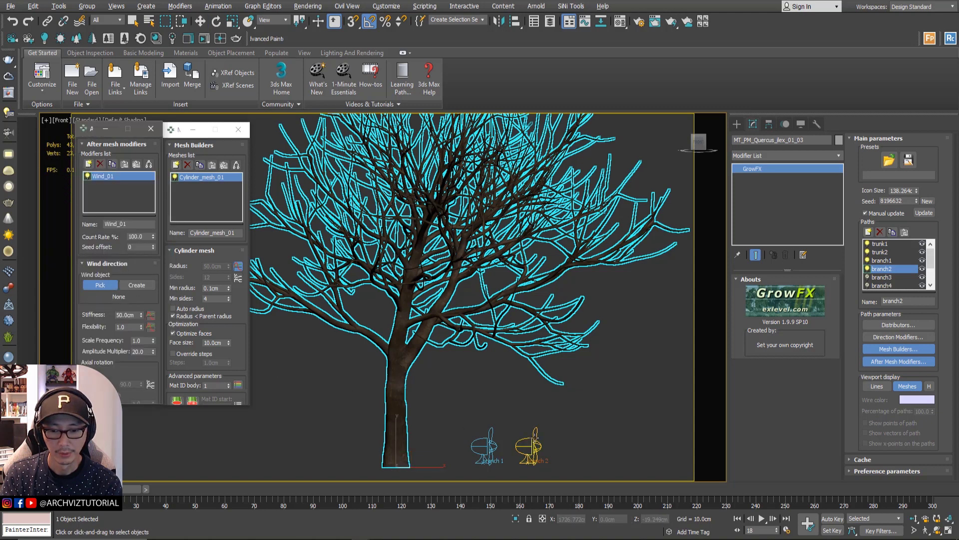
{"action": "left_click", "coordinate": [534, 433]}
{"action": "right_click", "coordinate": [550, 407]}
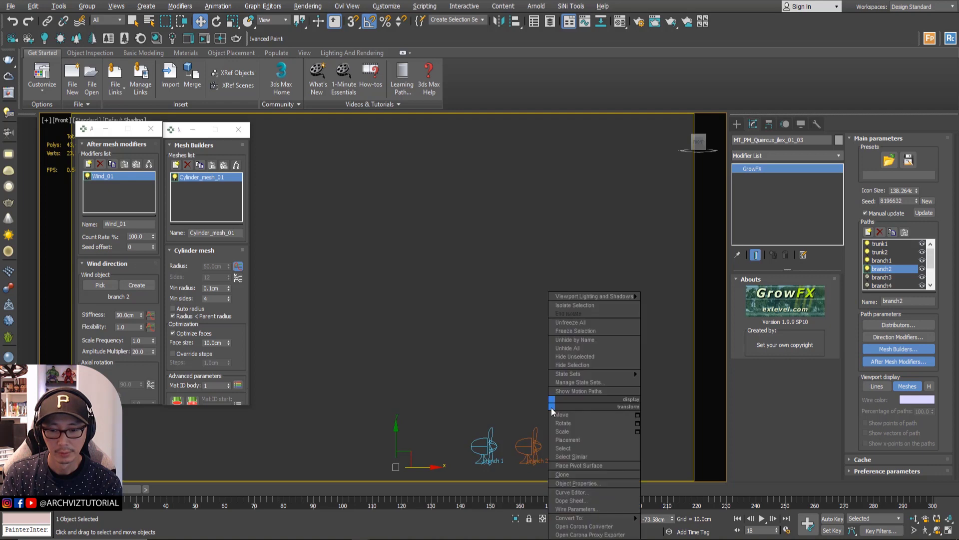
Turn off manual update, update the tree and scrub the timeline to frame 43 to check the branch2 movement.
{"action": "left_click", "coordinate": [867, 214]}
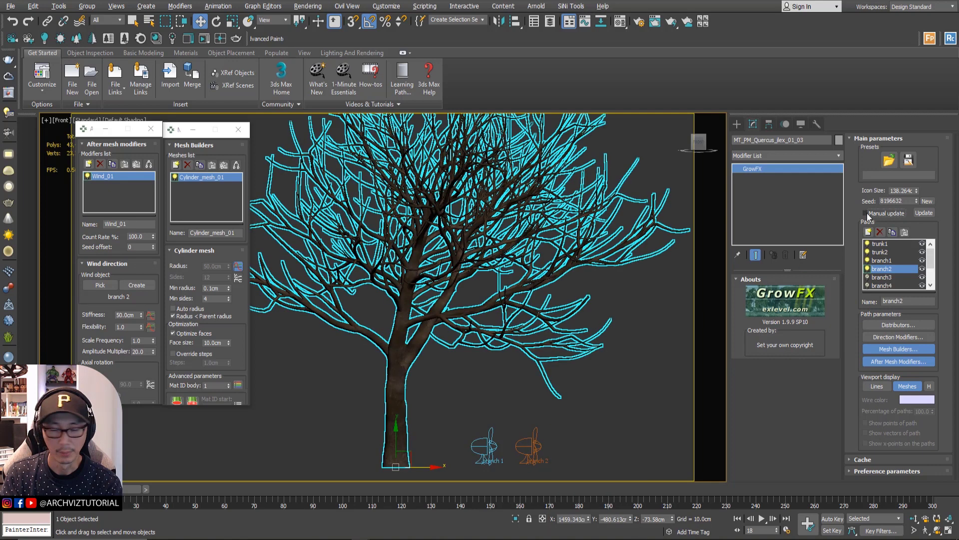
{"action": "left_click", "coordinate": [922, 213]}
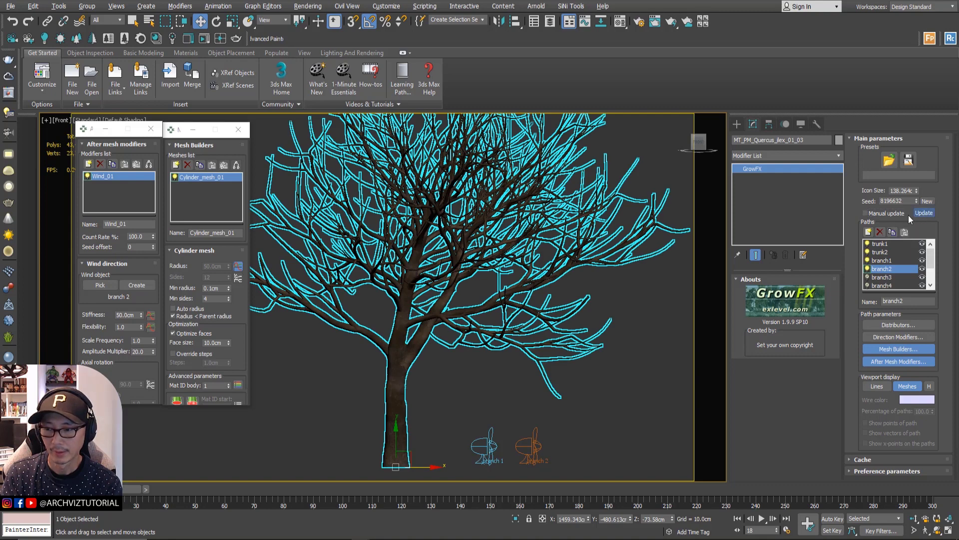
{"action": "middle_click_drag", "start_coordinate": [456, 375], "coordinate": [442, 376]}
{"action": "left_click_drag", "start_coordinate": [126, 489], "coordinate": [188, 462]}
{"action": "key", "text": "w"}
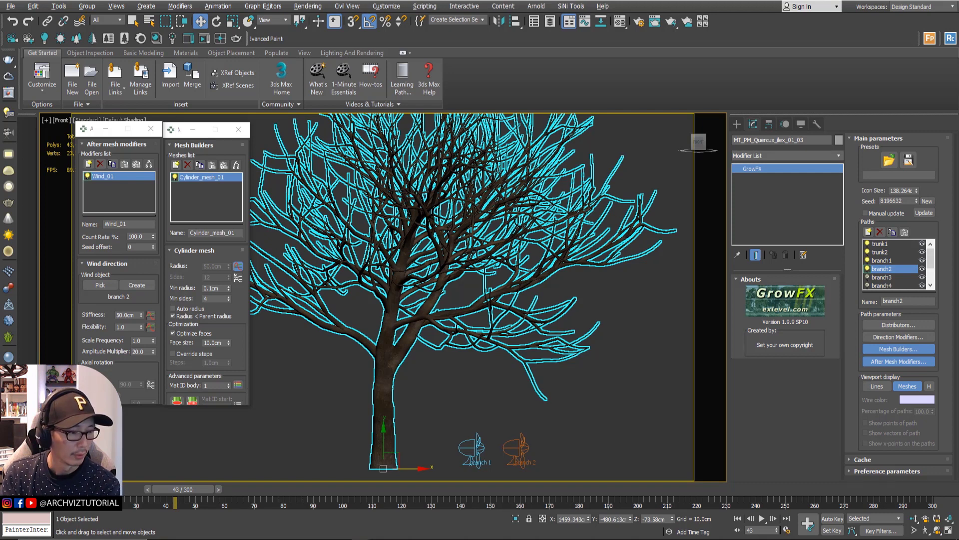
Check the branch 2 wind object's settings, and set the branch2 wind modifier's stiffness to 1000 cm and flexibility to 3.
{"action": "left_click_drag", "start_coordinate": [550, 415], "coordinate": [509, 460]}
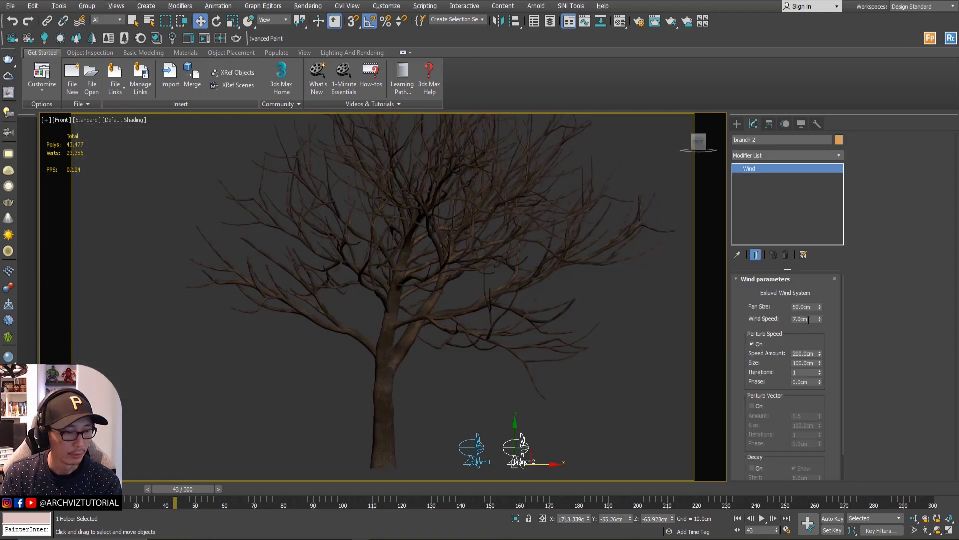
{"action": "left_click", "coordinate": [468, 261]}
{"action": "left_click", "coordinate": [467, 262]}
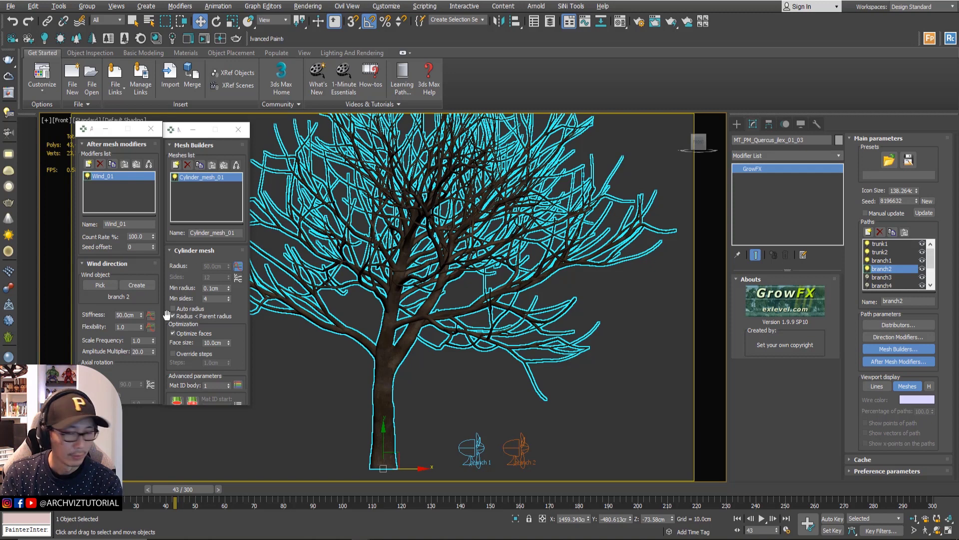
{"action": "double_click", "coordinate": [125, 315]}
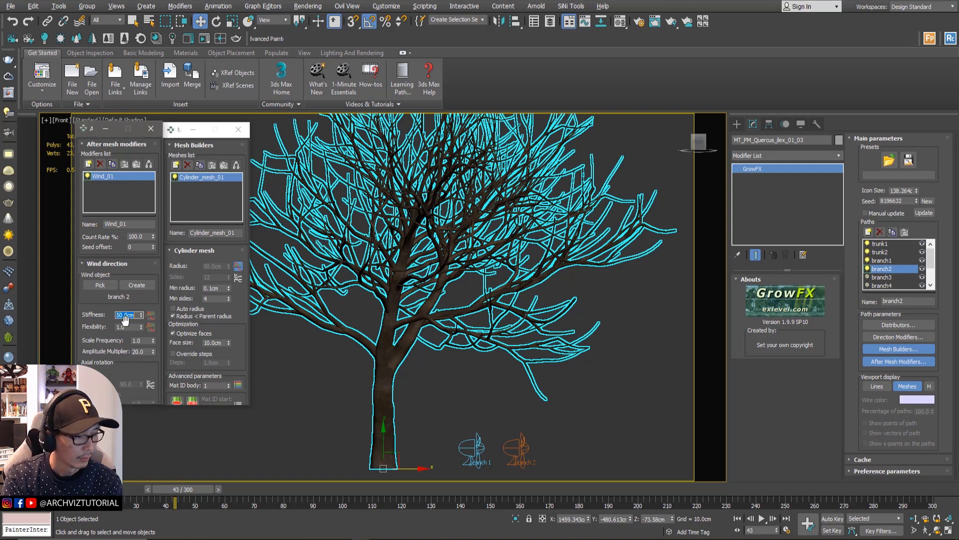
{"action": "type", "text": "1000"}
{"action": "double_click", "coordinate": [123, 327]}
{"action": "type", "text": "3"}
{"action": "key", "text": "Return"}
Scrub back to frame 10 and play the animation to check the stiffened second-level branches.
{"action": "left_click_drag", "start_coordinate": [185, 491], "coordinate": [102, 490]}
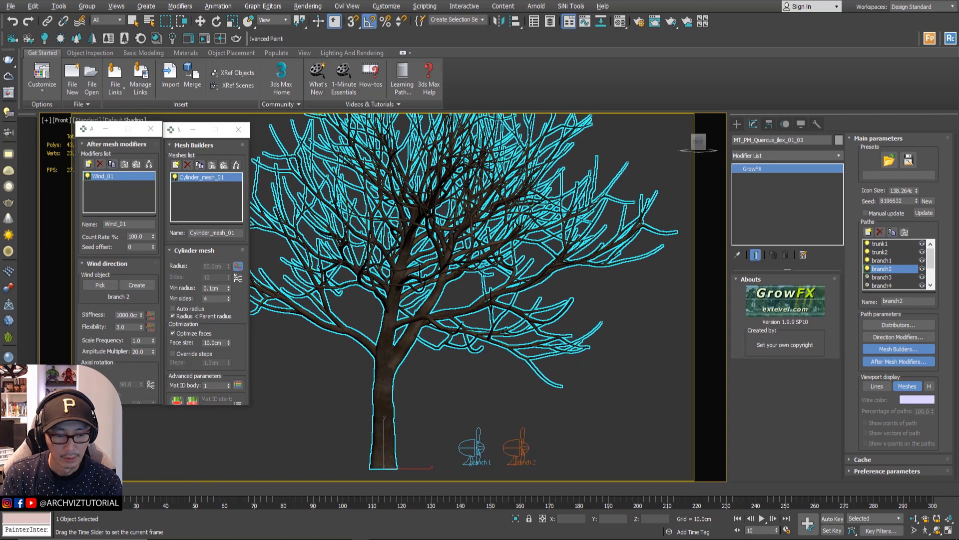
{"action": "left_click", "coordinate": [761, 519]}
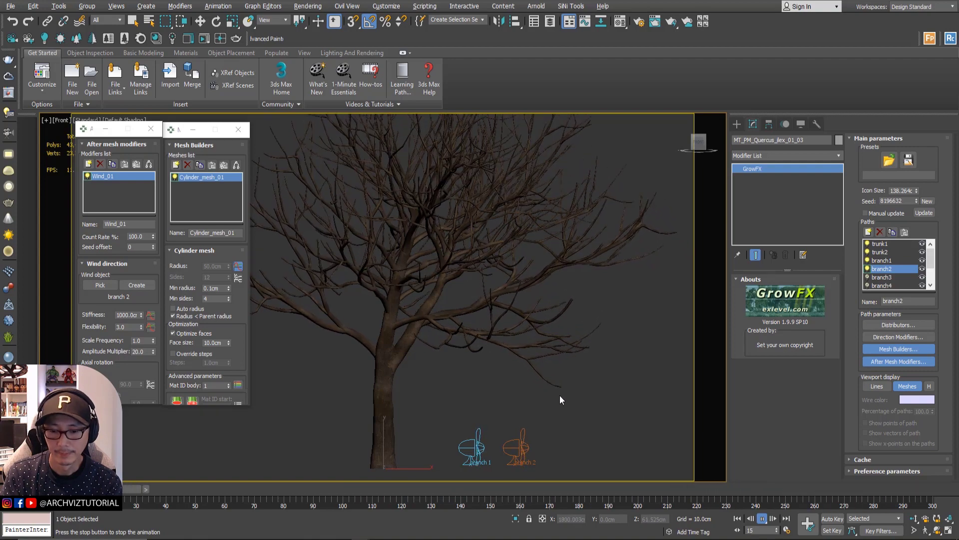
{"action": "right_click", "coordinate": [544, 419]}
{"action": "left_click", "coordinate": [505, 400]}
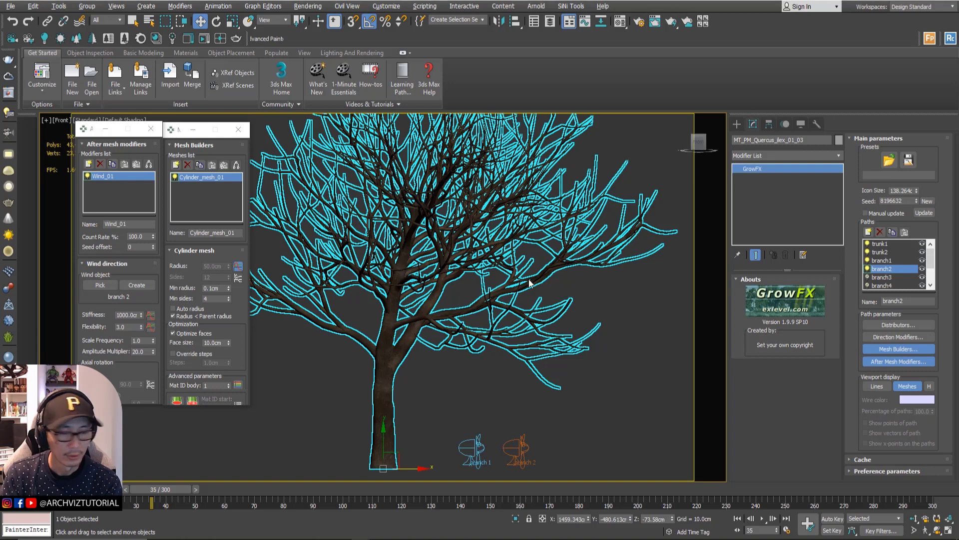
Enable the branch3, branch4 and branch5 paths of the GrowFX tree.
{"action": "left_click", "coordinate": [882, 277]}
{"action": "scroll", "coordinate": [874, 269], "scroll_direction": "down", "scroll_amount": 1}
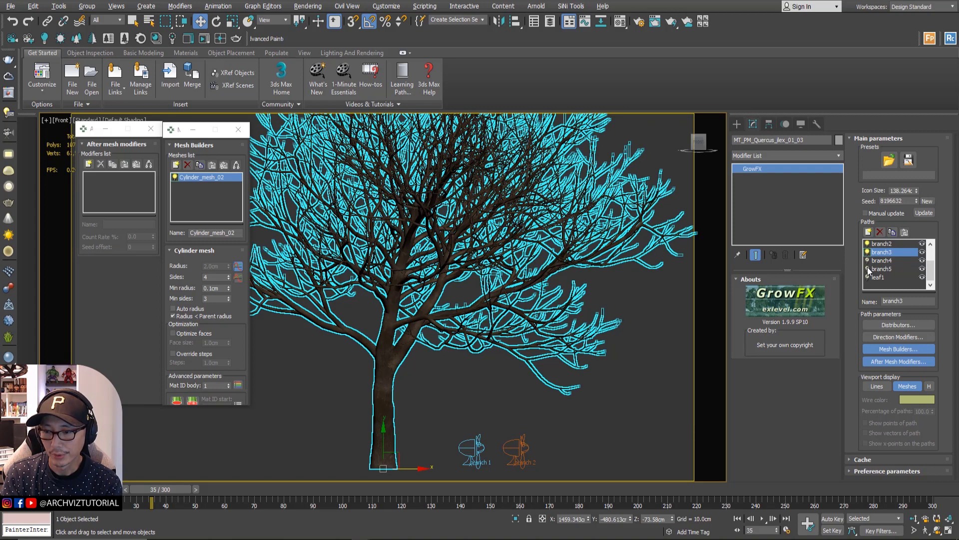
{"action": "left_click", "coordinate": [868, 261]}
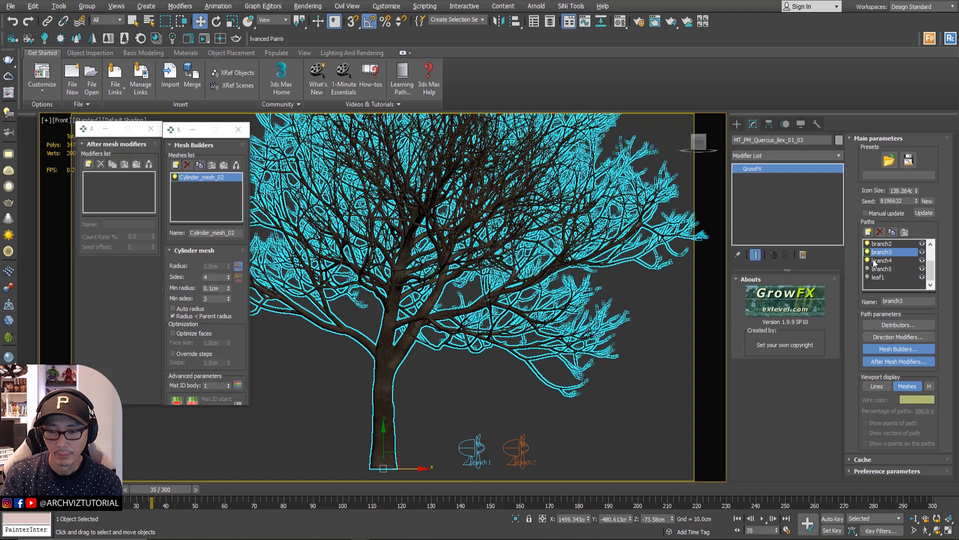
{"action": "left_click", "coordinate": [875, 261]}
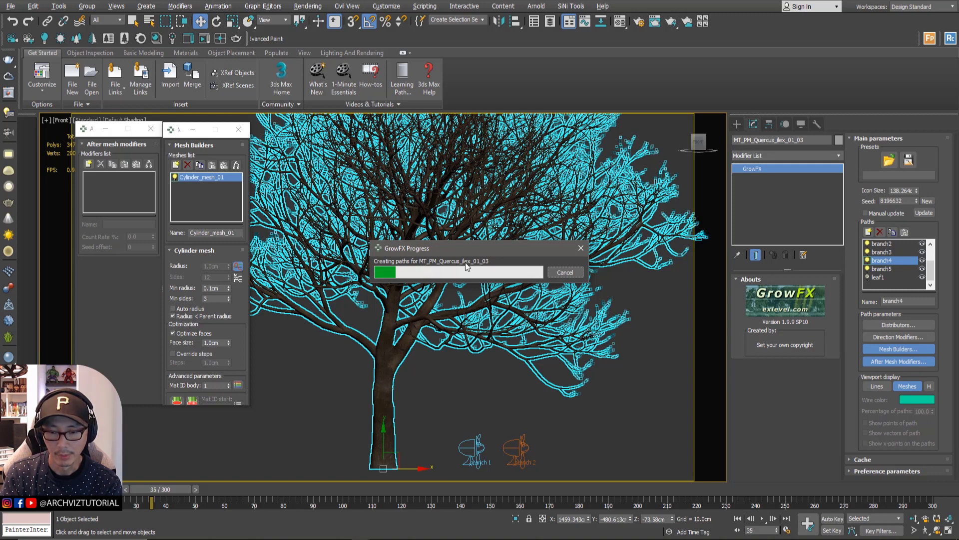
{"action": "left_click_drag", "start_coordinate": [475, 252], "coordinate": [510, 211]}
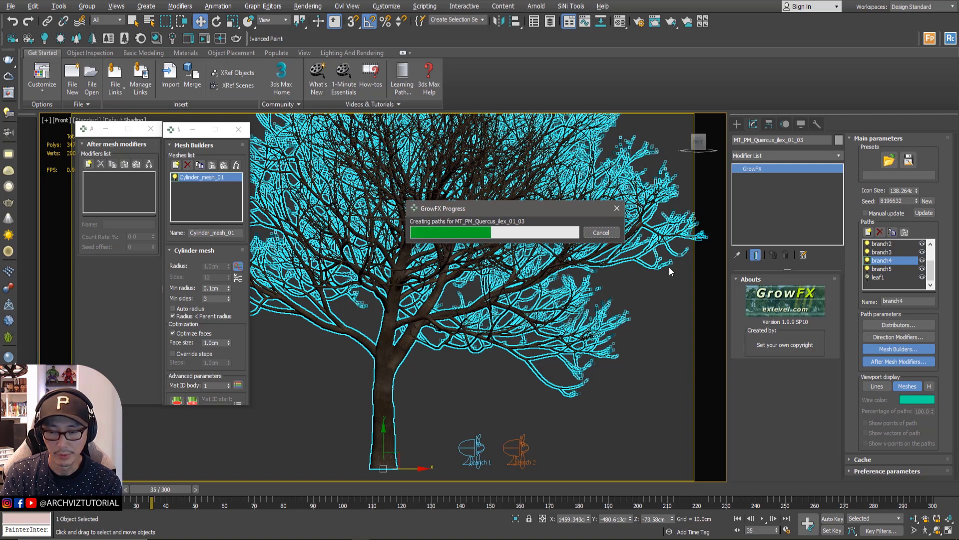
{"action": "left_click", "coordinate": [879, 269]}
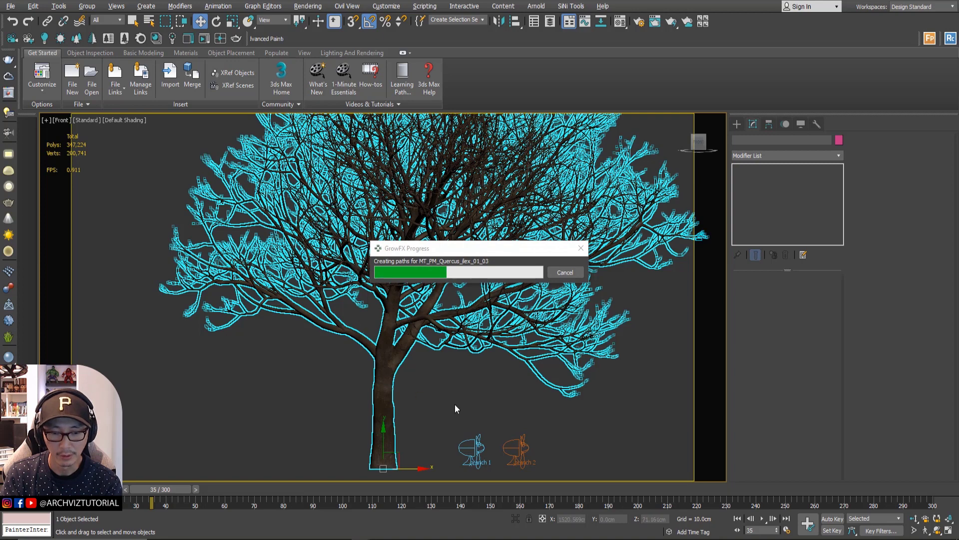
Clone the branch 2 wind object beside it as a copy named "branch 3 4 5".
{"action": "left_click", "coordinate": [522, 452]}
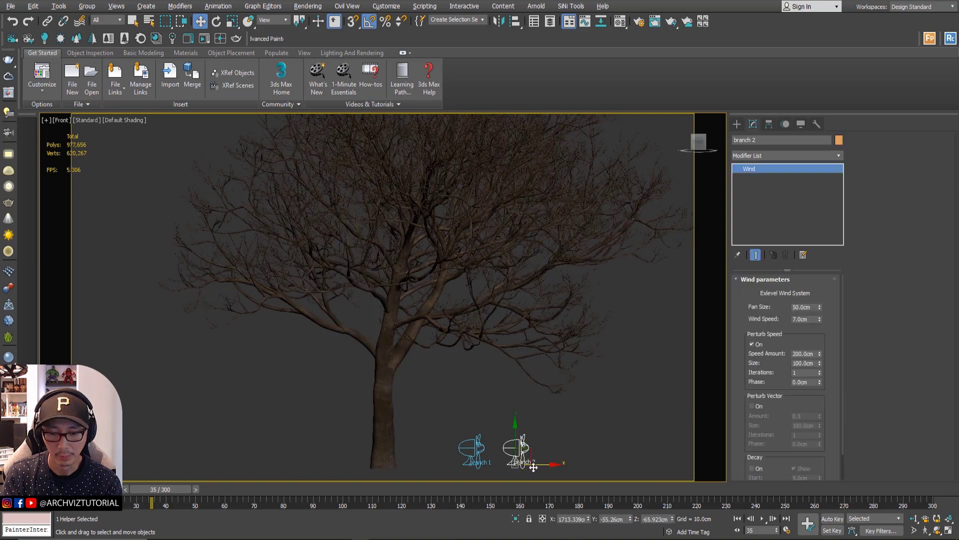
{"action": "left_click_drag", "start_coordinate": [533, 466], "coordinate": [575, 467], "text": "shift"}
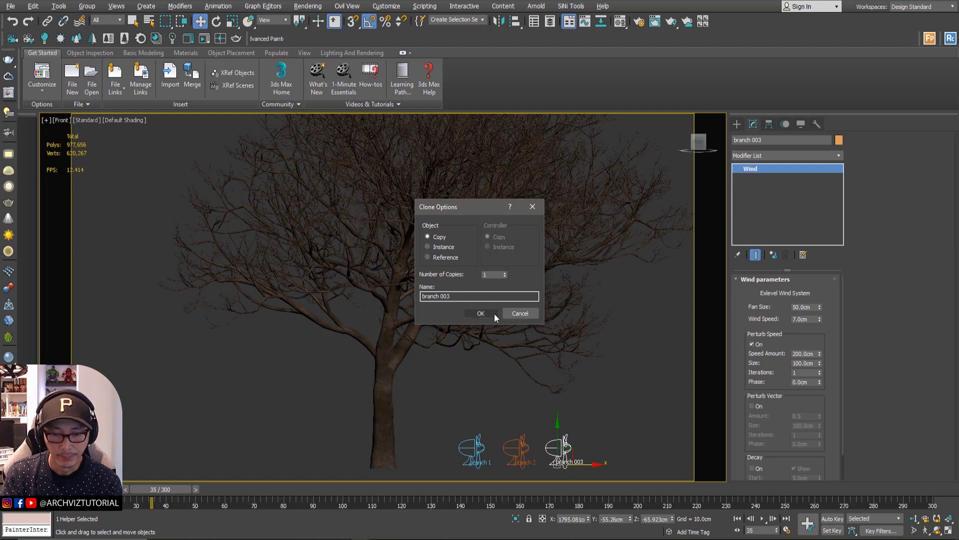
{"action": "left_click_drag", "start_coordinate": [464, 212], "coordinate": [535, 186]}
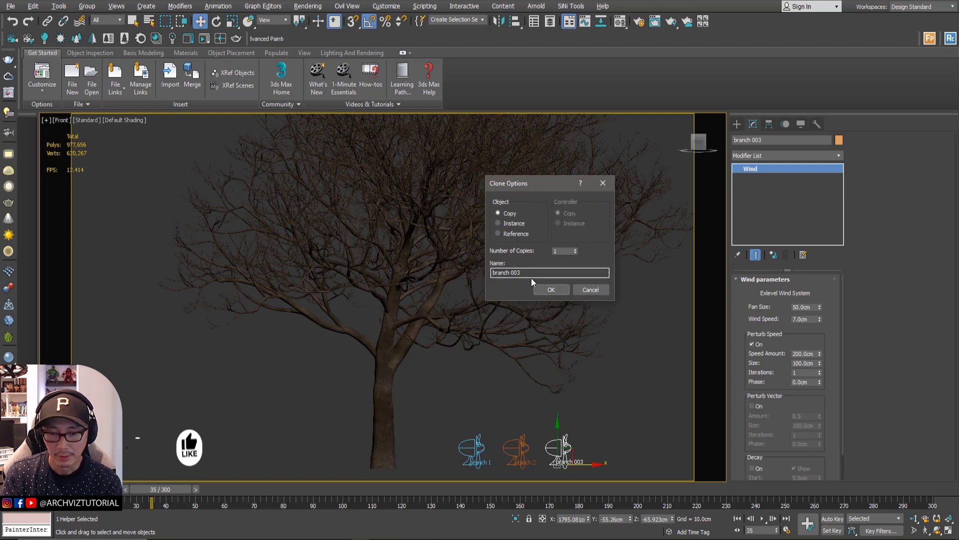
{"action": "double_click", "coordinate": [516, 272]}
{"action": "type", "text": "3 4 5"}
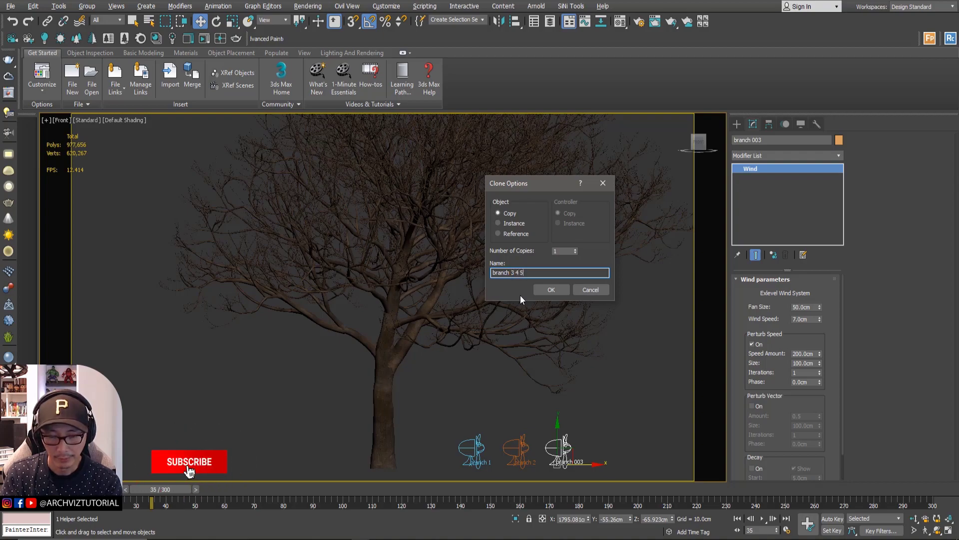
{"action": "left_click", "coordinate": [551, 290]}
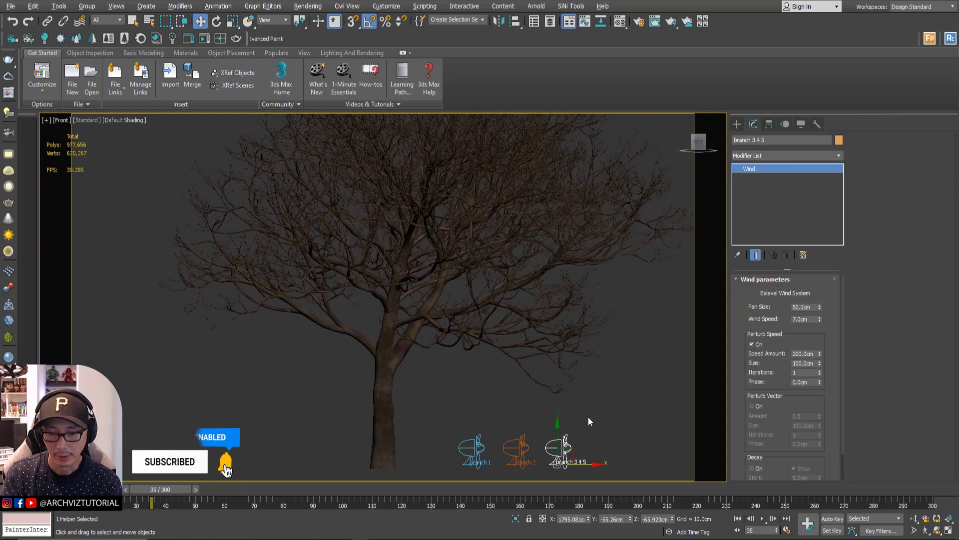
Add a Wind animation after mesh modifier to the tree's branch3 path.
{"action": "left_click", "coordinate": [566, 308]}
{"action": "left_click", "coordinate": [566, 305]}
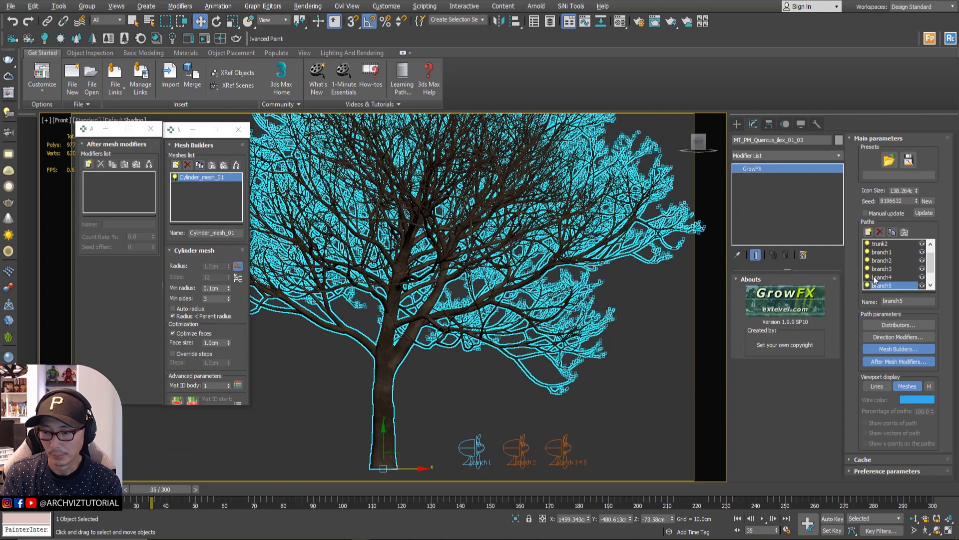
{"action": "left_click", "coordinate": [878, 269]}
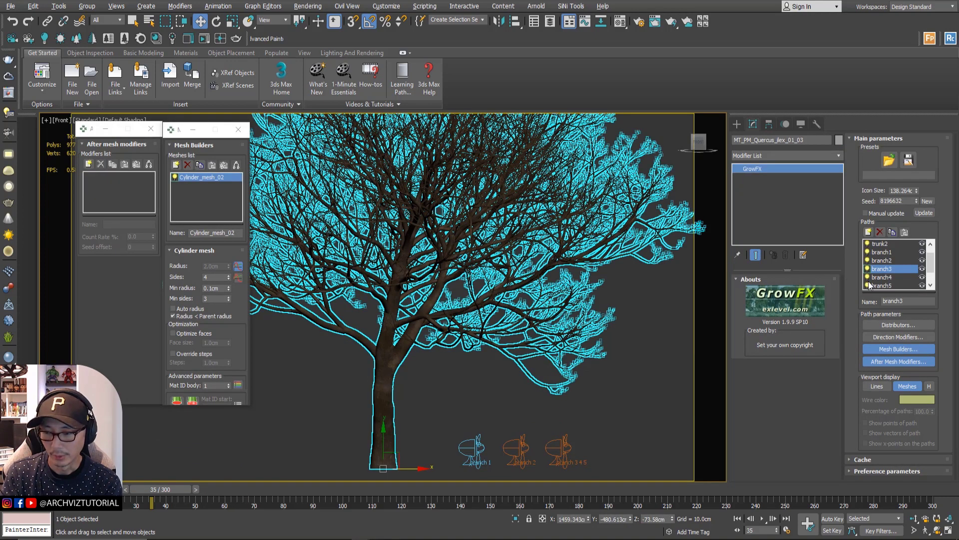
{"action": "left_click", "coordinate": [88, 164]}
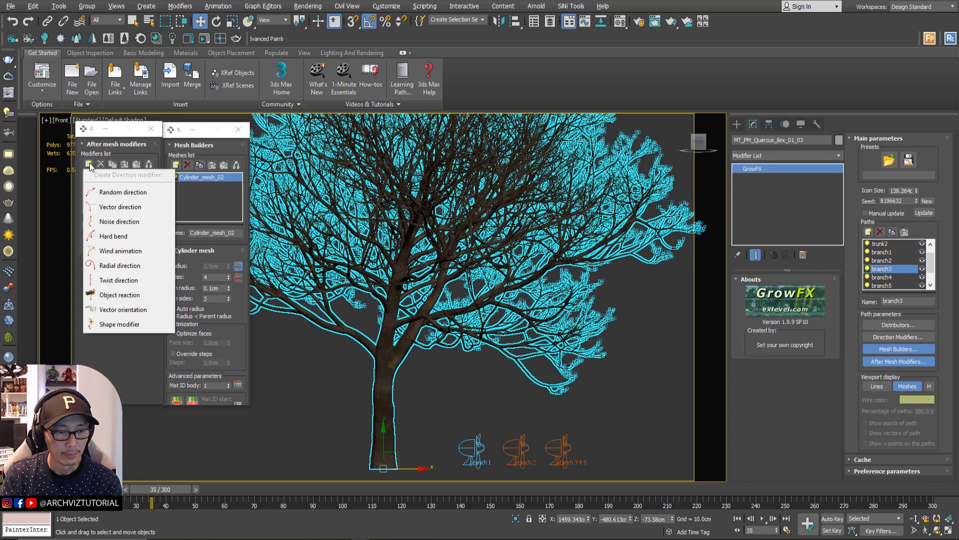
{"action": "left_click", "coordinate": [115, 250]}
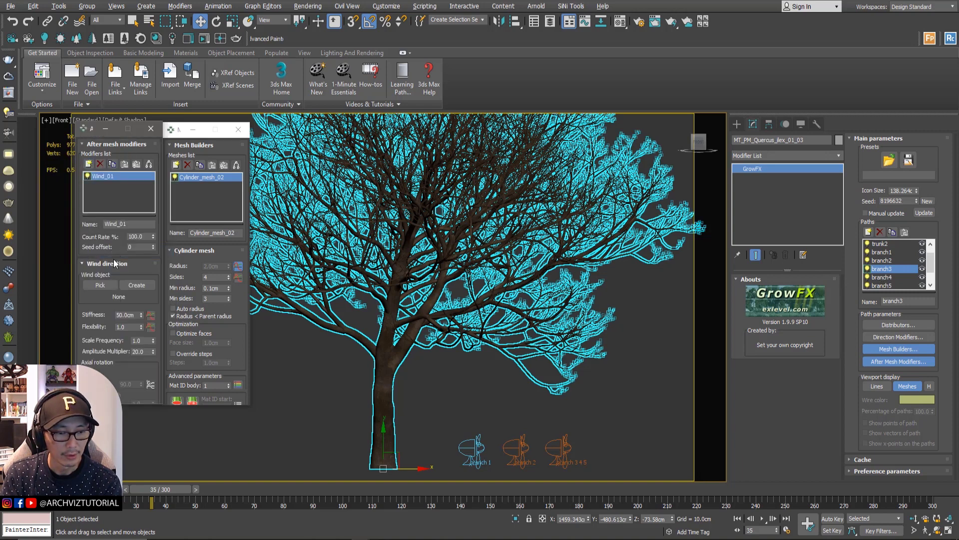
Set the branch3 wind modifier's stiffness to 1000 cm and flexibility to 10.
{"action": "double_click", "coordinate": [123, 315]}
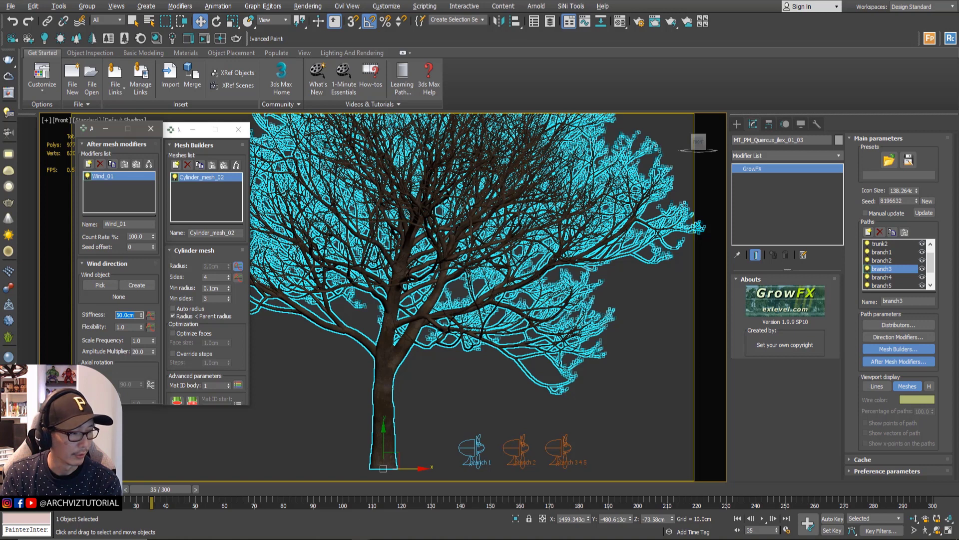
{"action": "key", "text": "Return"}
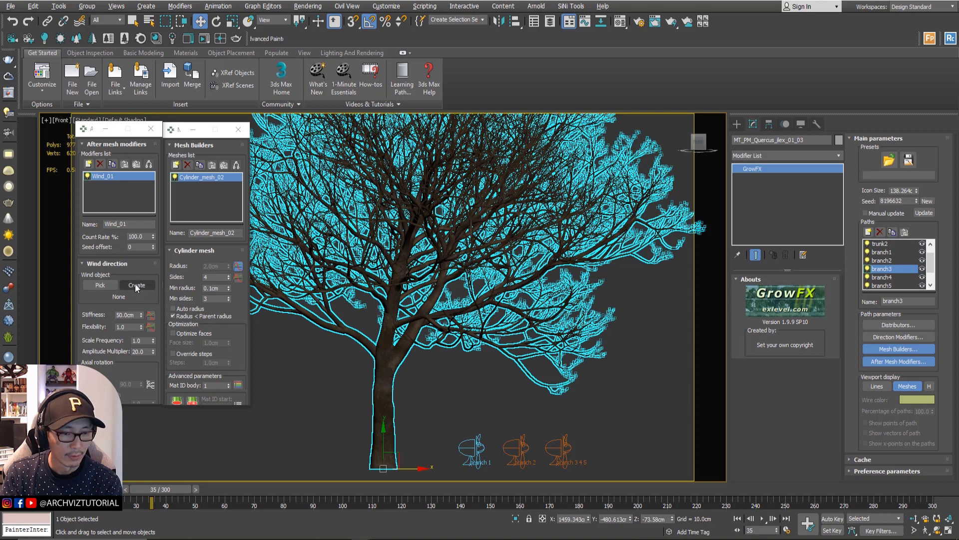
{"action": "double_click", "coordinate": [126, 315]}
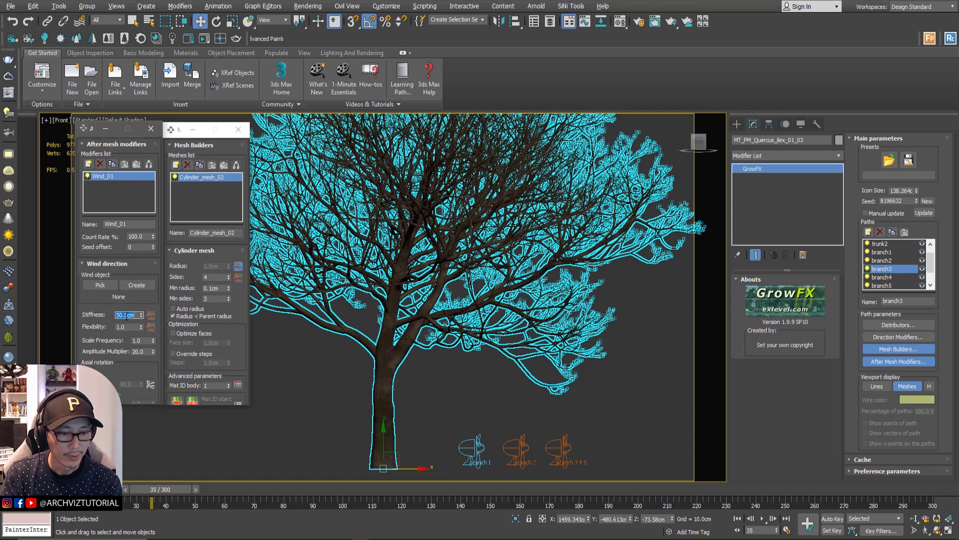
{"action": "type", "text": "1000"}
{"action": "right_click", "coordinate": [128, 315]}
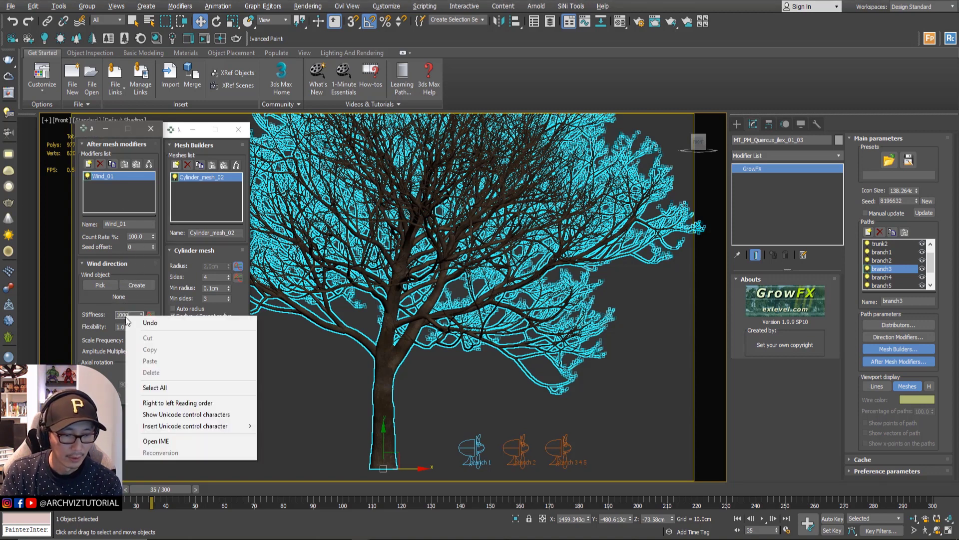
{"action": "double_click", "coordinate": [122, 328]}
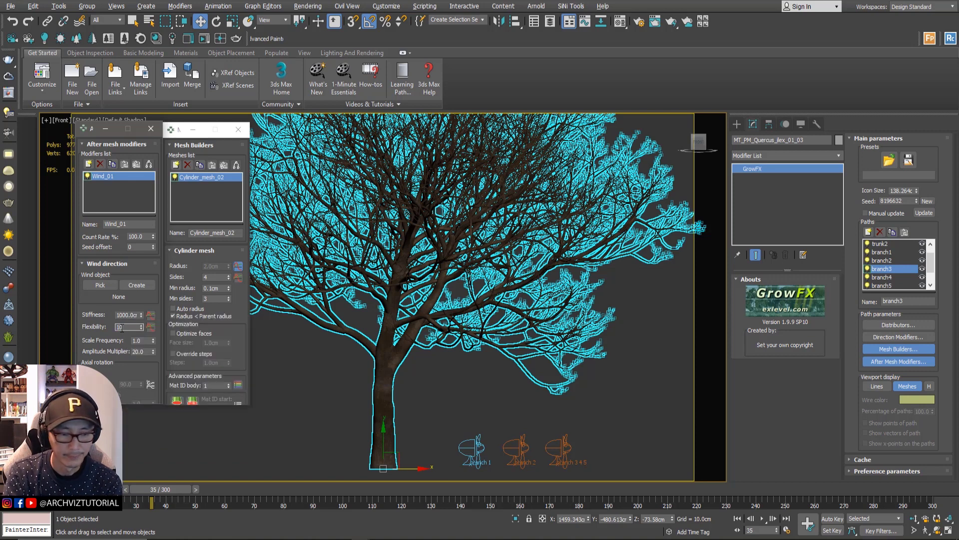
{"action": "type", "text": "10"}
{"action": "key", "text": "Return"}
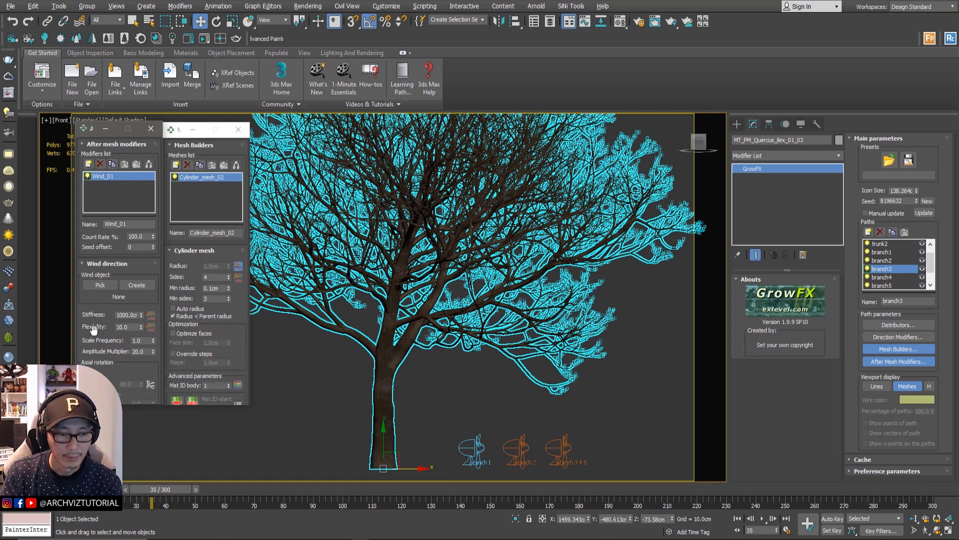
Copy branch3's wind modifier to the branch4 and branch5 paths, cancelling the tree regeneration in between.
{"action": "scroll", "coordinate": [93, 327], "scroll_direction": "down", "scroll_amount": 1}
{"action": "left_click_drag", "start_coordinate": [91, 134], "coordinate": [66, 132]}
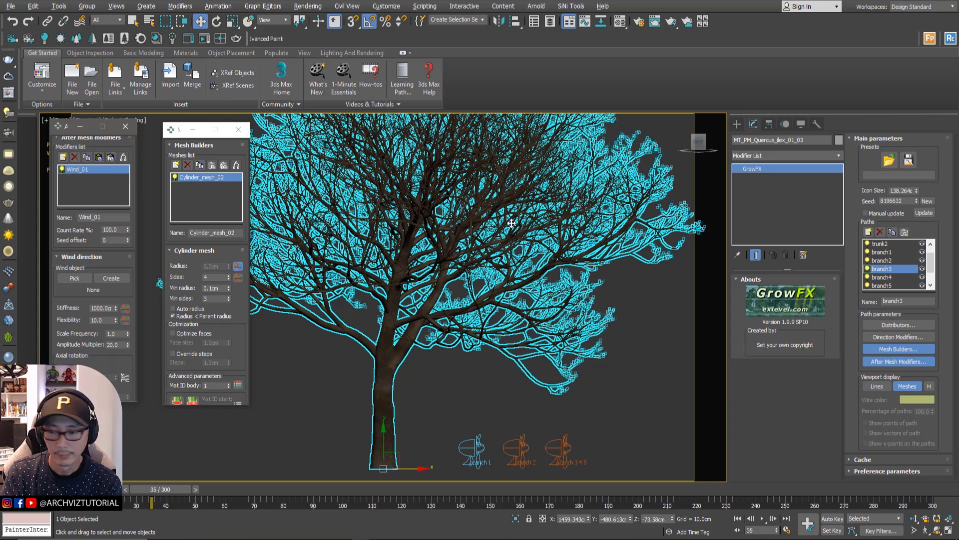
{"action": "left_click", "coordinate": [880, 278]}
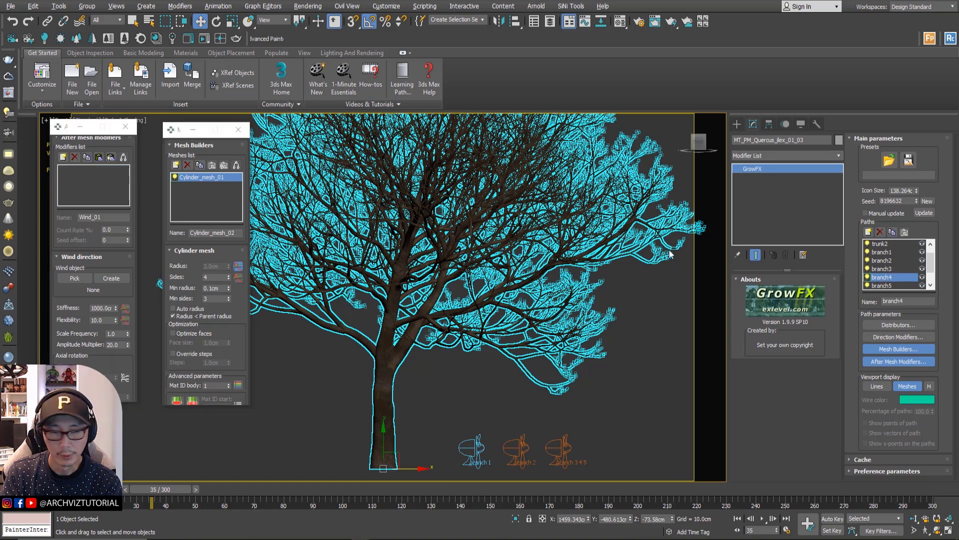
{"action": "left_click", "coordinate": [109, 163]}
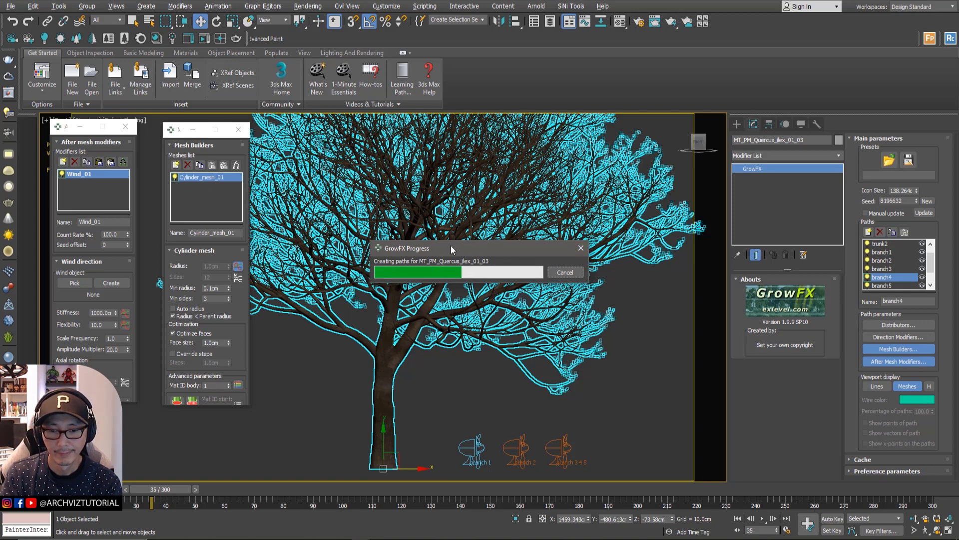
{"action": "left_click", "coordinate": [565, 272]}
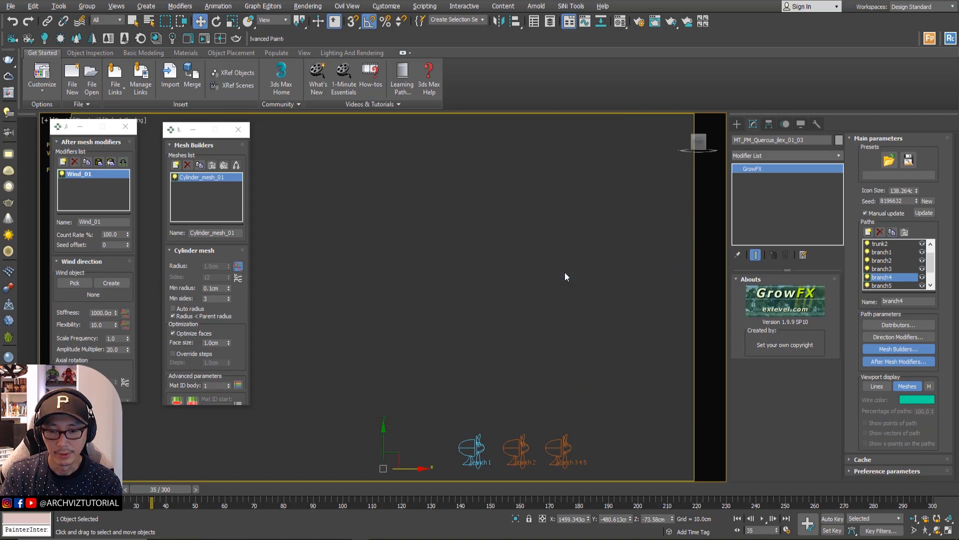
{"action": "left_click", "coordinate": [886, 286]}
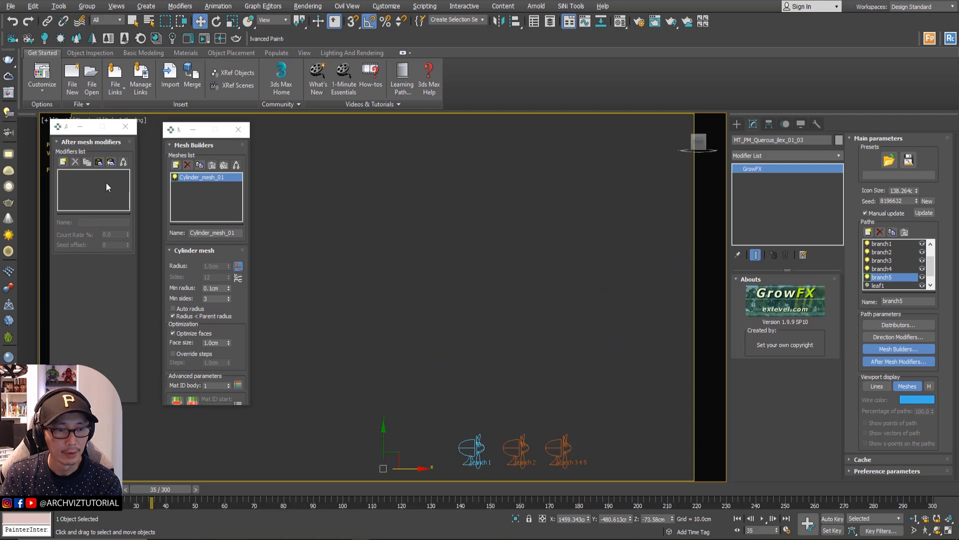
{"action": "left_click", "coordinate": [111, 163]}
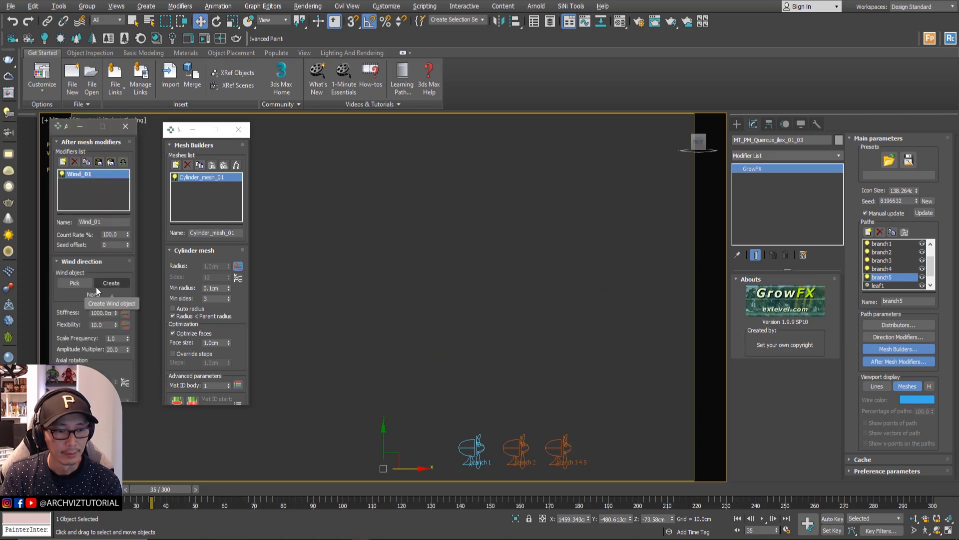
Assign the branch 3 4 5 wind object to the wind modifiers of branch5, branch4 and branch3.
{"action": "left_click", "coordinate": [80, 283]}
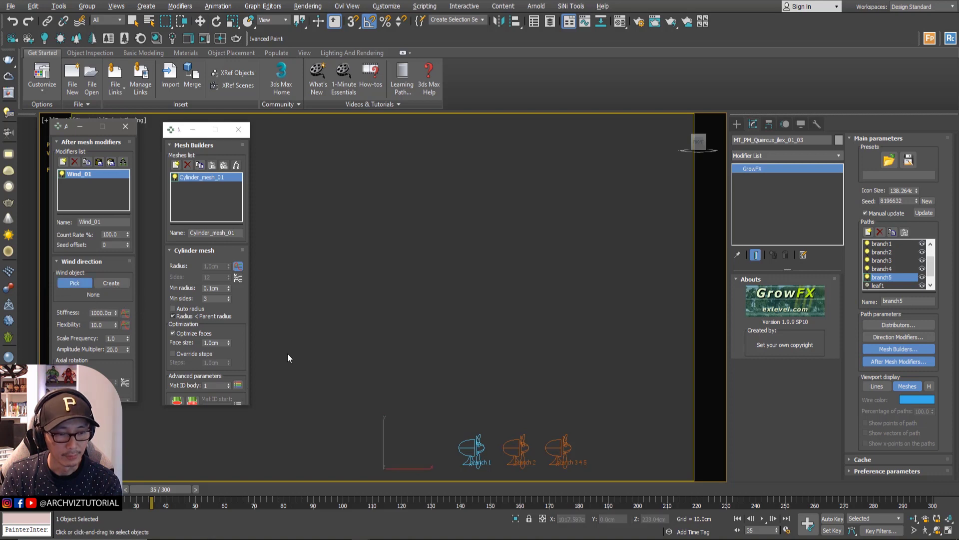
{"action": "left_click", "coordinate": [568, 446]}
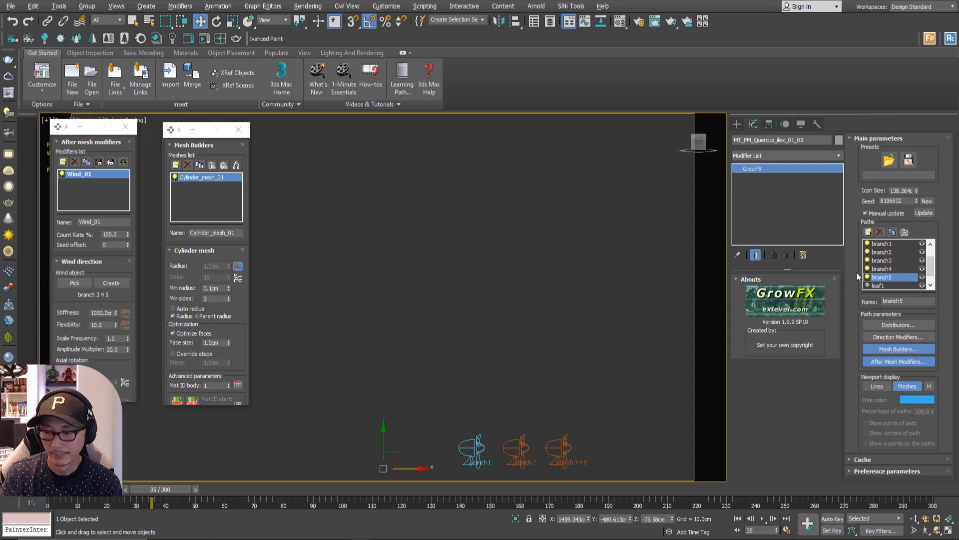
{"action": "left_click", "coordinate": [882, 269]}
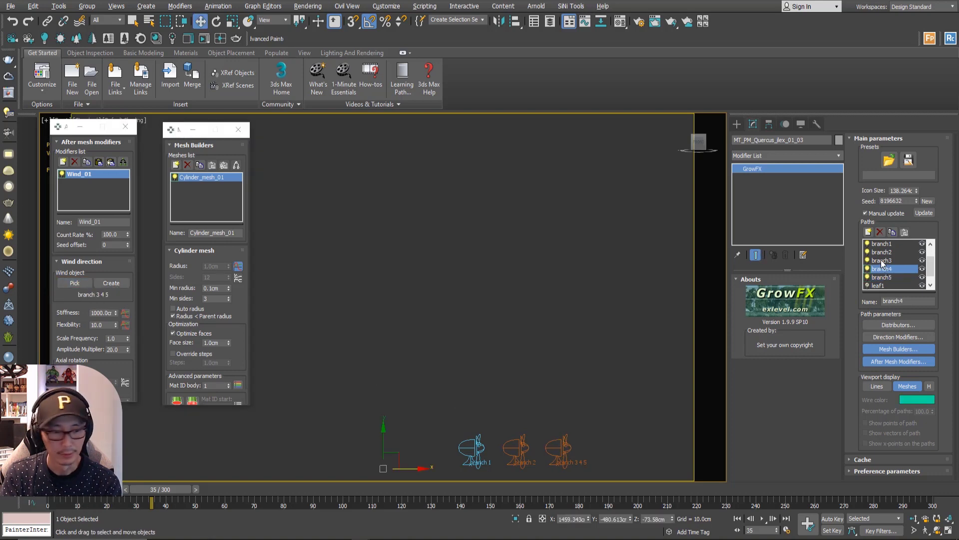
{"action": "left_click", "coordinate": [882, 260]}
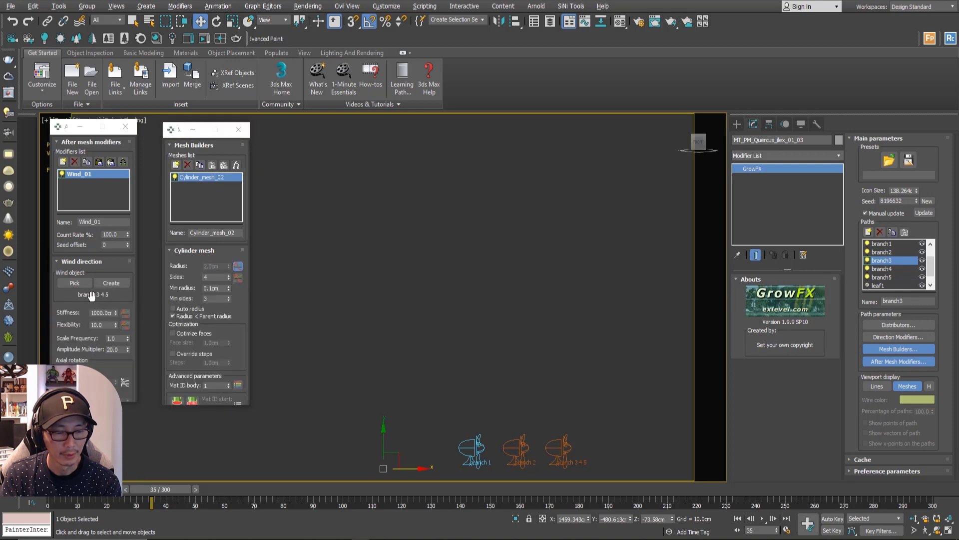
Change the branch 3 4 5 wind object's display color to the dark green custom color.
{"action": "left_click", "coordinate": [564, 447]}
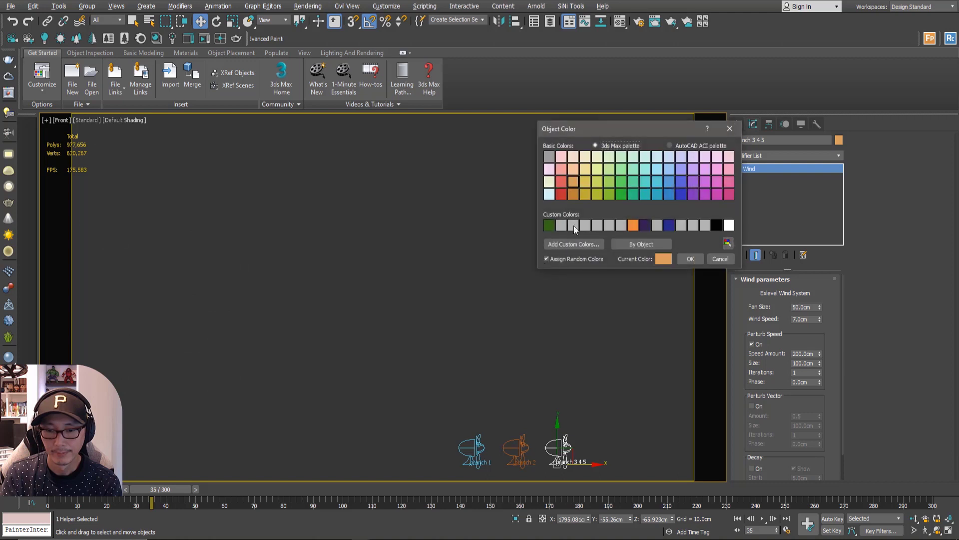
{"action": "left_click", "coordinate": [550, 225]}
{"action": "left_click", "coordinate": [690, 259]}
{"action": "left_click", "coordinate": [617, 290]}
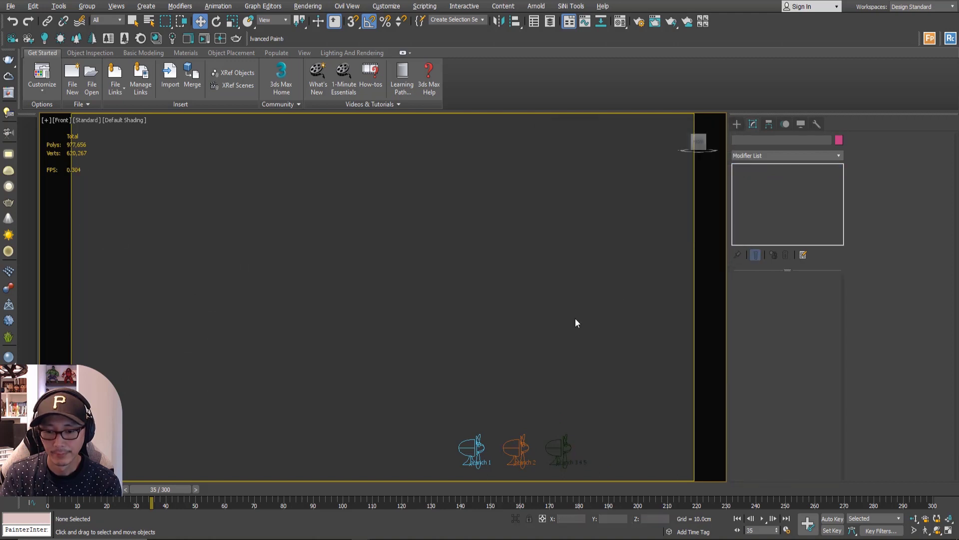
Recolor the branch 3 4 5 wind object light red from the basic palette.
{"action": "left_click", "coordinate": [562, 446]}
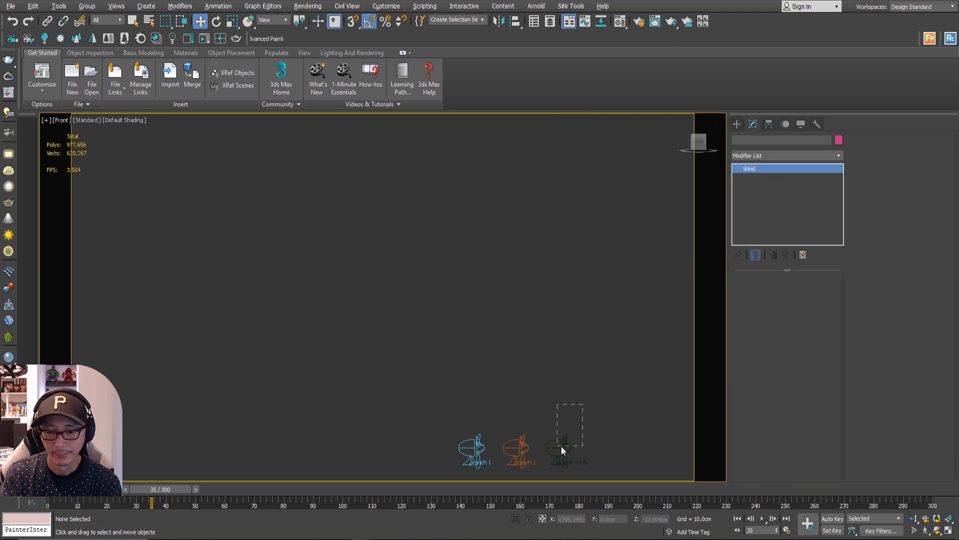
{"action": "left_click", "coordinate": [839, 140]}
{"action": "left_click", "coordinate": [559, 169]}
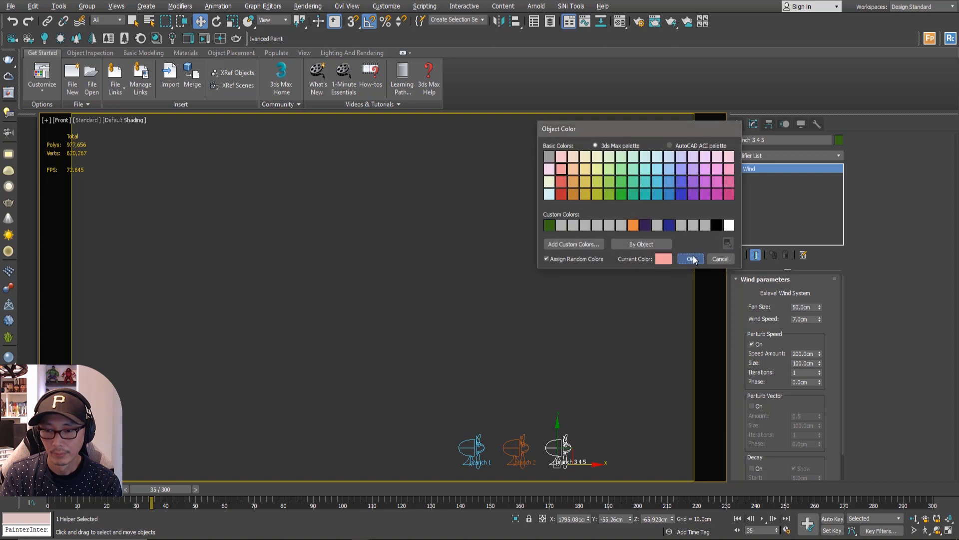
{"action": "left_click", "coordinate": [691, 259]}
{"action": "left_click", "coordinate": [597, 298]}
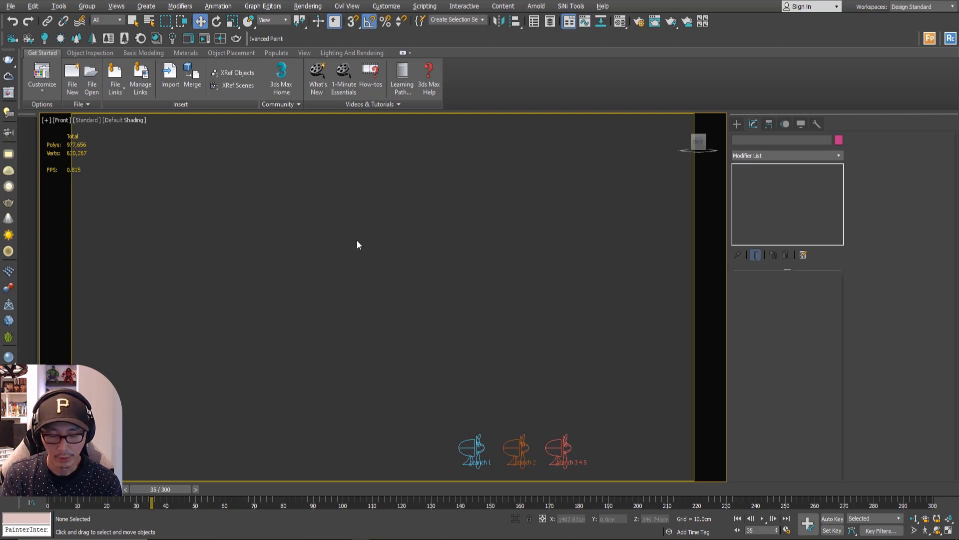
Select the tree MT_PM_Quercus_ilex_01_03 by name to regenerate it in the viewport, and clear the selection.
{"action": "key", "text": "h"}
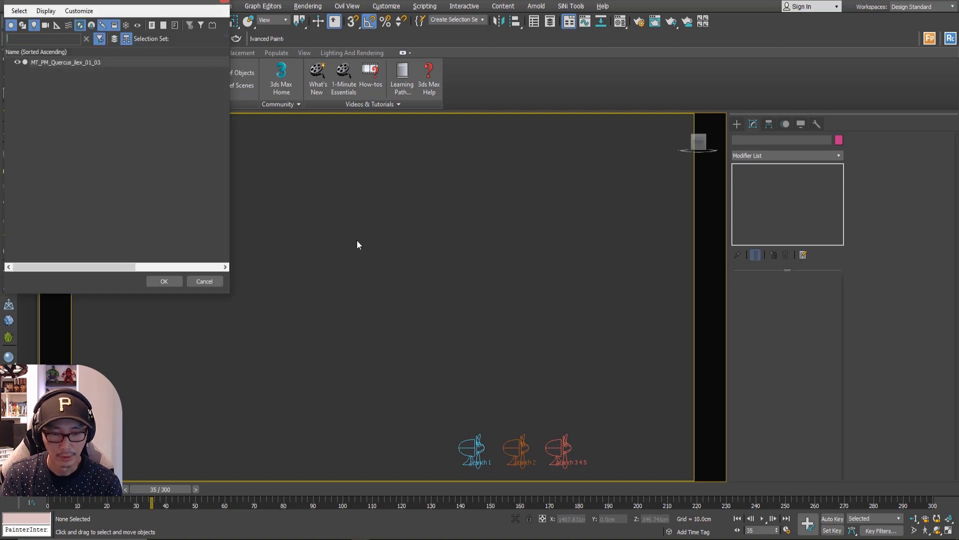
{"action": "left_click", "coordinate": [73, 63]}
{"action": "left_click", "coordinate": [160, 285]}
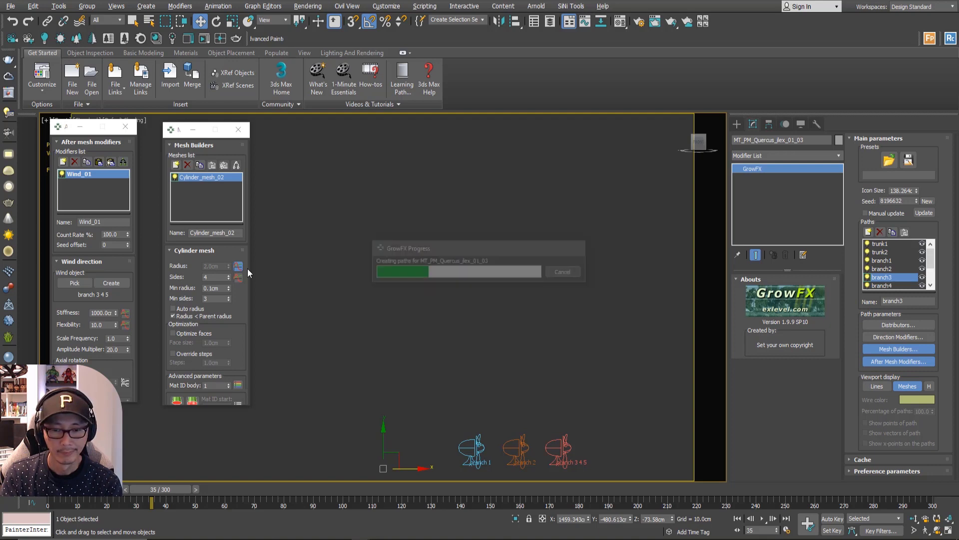
{"action": "left_click", "coordinate": [343, 391]}
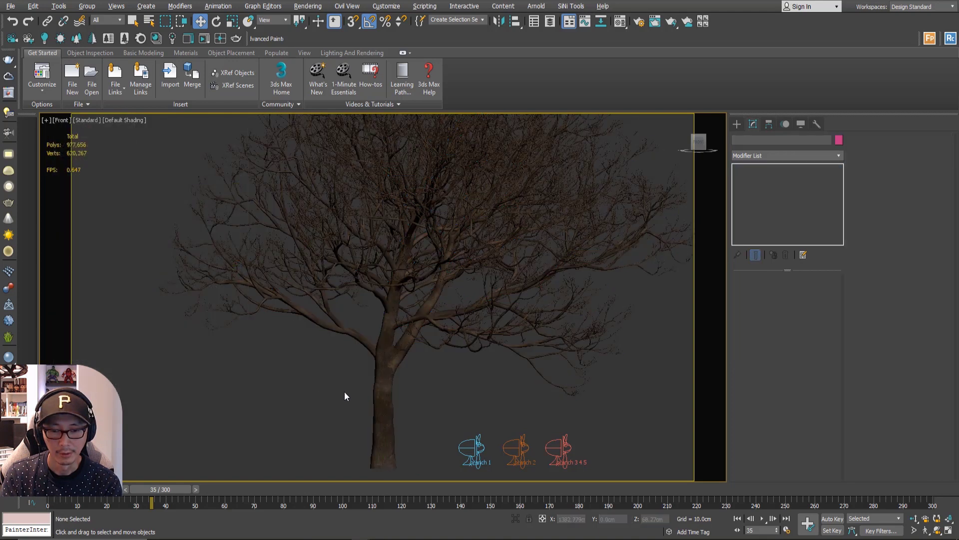
Scrub the timeline to frame 204 and examine the wind motion of the bare outer branches and the whole tree.
{"action": "left_click_drag", "start_coordinate": [152, 486], "coordinate": [377, 497]}
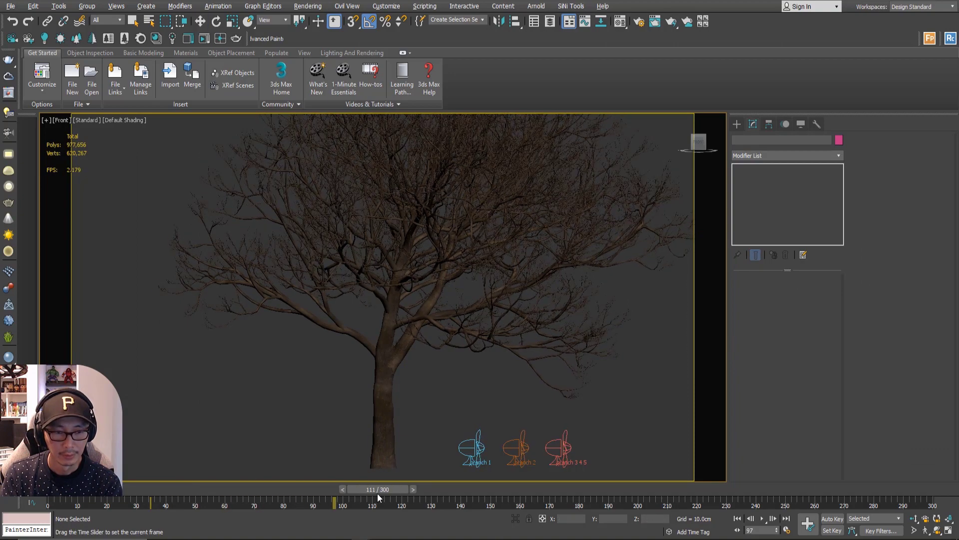
{"action": "left_click_drag", "start_coordinate": [456, 499], "coordinate": [456, 499]}
{"action": "key", "text": "w"}
{"action": "scroll", "coordinate": [198, 154], "scroll_direction": "up", "scroll_amount": 5}
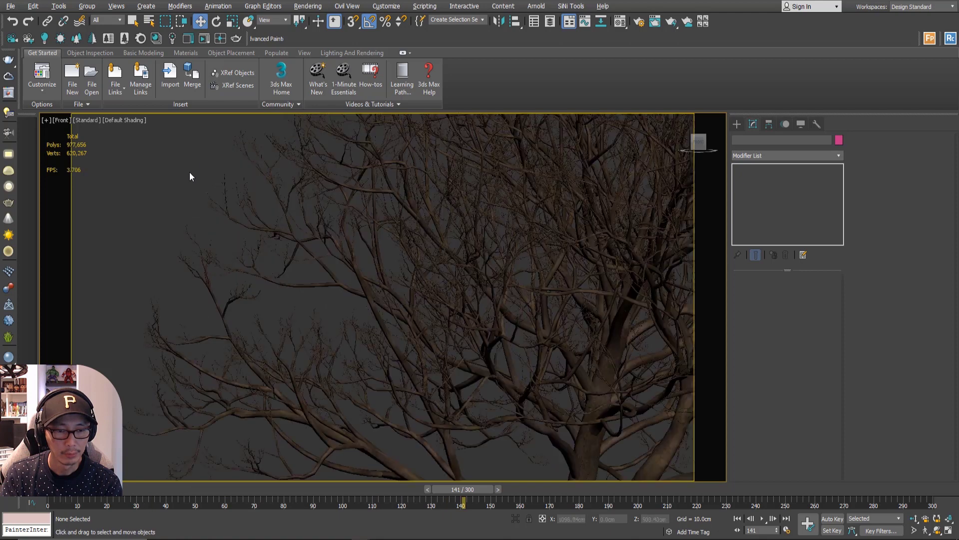
{"action": "scroll", "coordinate": [192, 216], "scroll_direction": "up", "scroll_amount": 2}
{"action": "scroll", "coordinate": [322, 178], "scroll_direction": "up", "scroll_amount": 3}
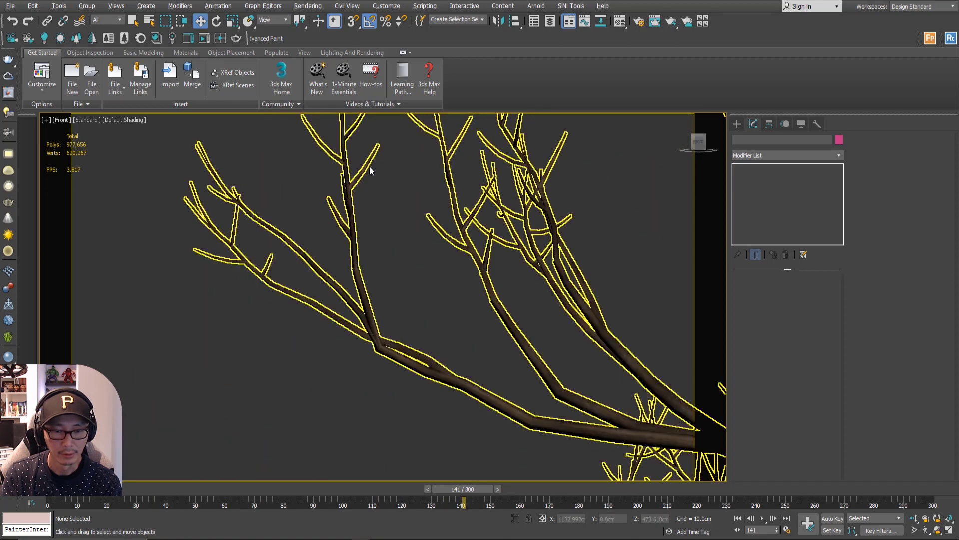
{"action": "left_click_drag", "start_coordinate": [465, 491], "coordinate": [646, 492]}
{"action": "scroll", "coordinate": [440, 352], "scroll_direction": "down", "scroll_amount": 6}
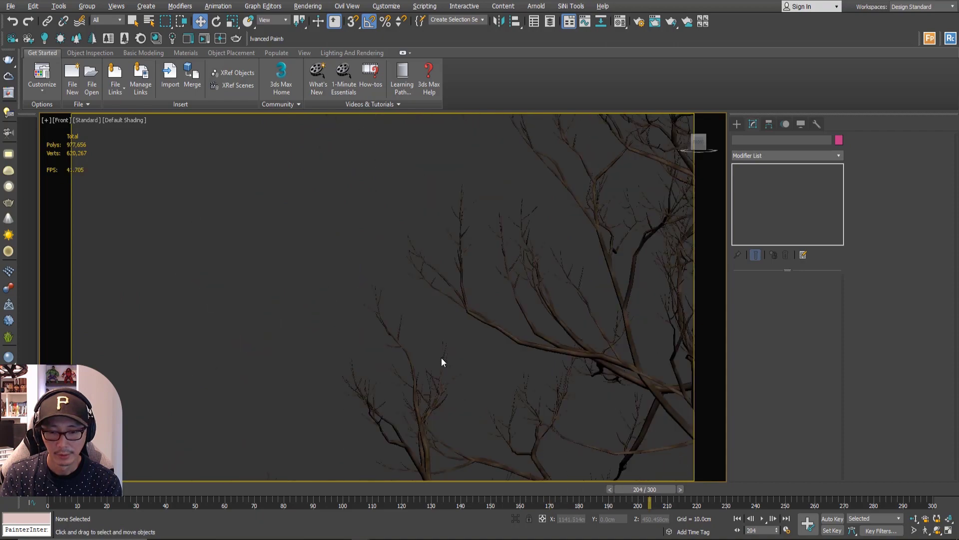
{"action": "scroll", "coordinate": [305, 253], "scroll_direction": "down", "scroll_amount": 5}
{"action": "scroll", "coordinate": [456, 403], "scroll_direction": "up", "scroll_amount": 6}
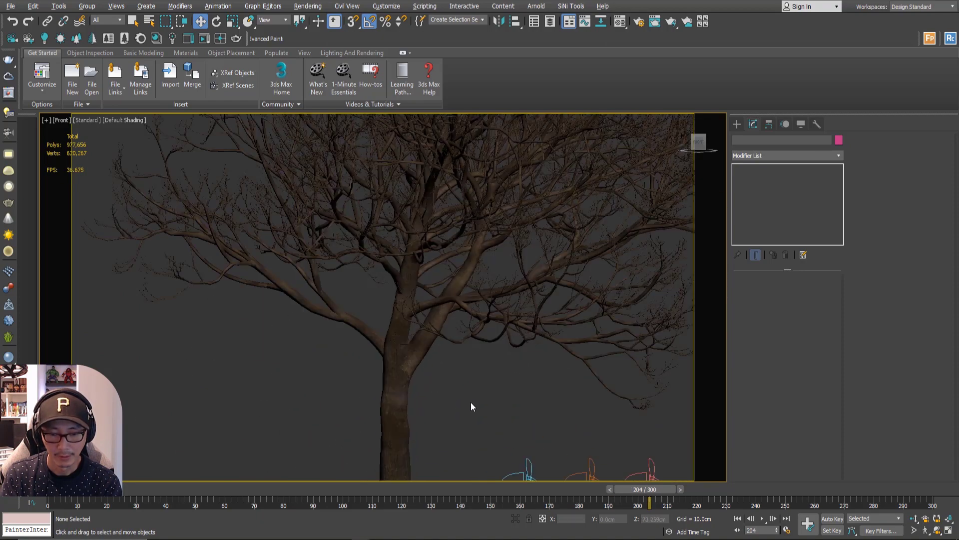
{"action": "scroll", "coordinate": [464, 412], "scroll_direction": "down", "scroll_amount": 2}
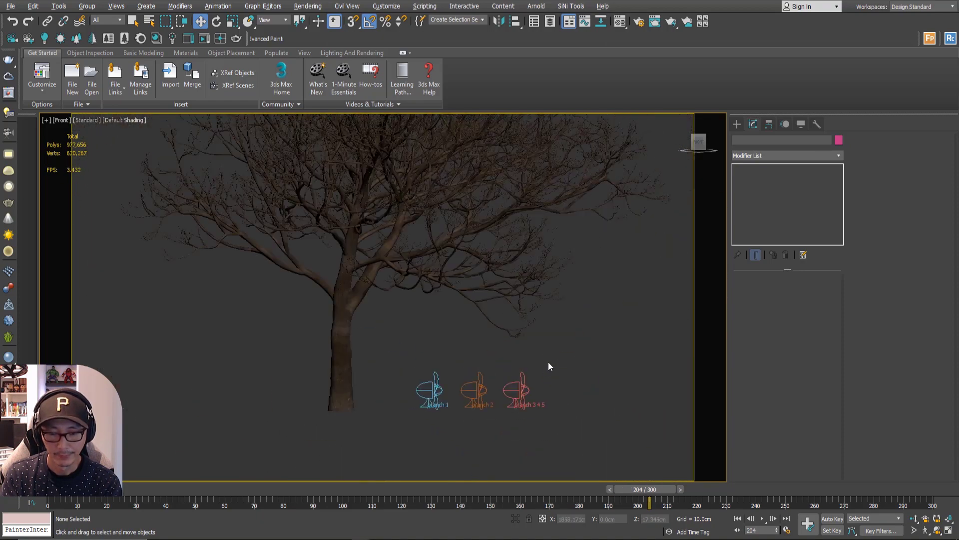
Select the oak tree and enable its leaf1 path to generate the leaves.
{"action": "left_click", "coordinate": [532, 392]}
{"action": "scroll", "coordinate": [516, 369], "scroll_direction": "down", "scroll_amount": 3}
{"action": "scroll", "coordinate": [516, 369], "scroll_direction": "up", "scroll_amount": 4}
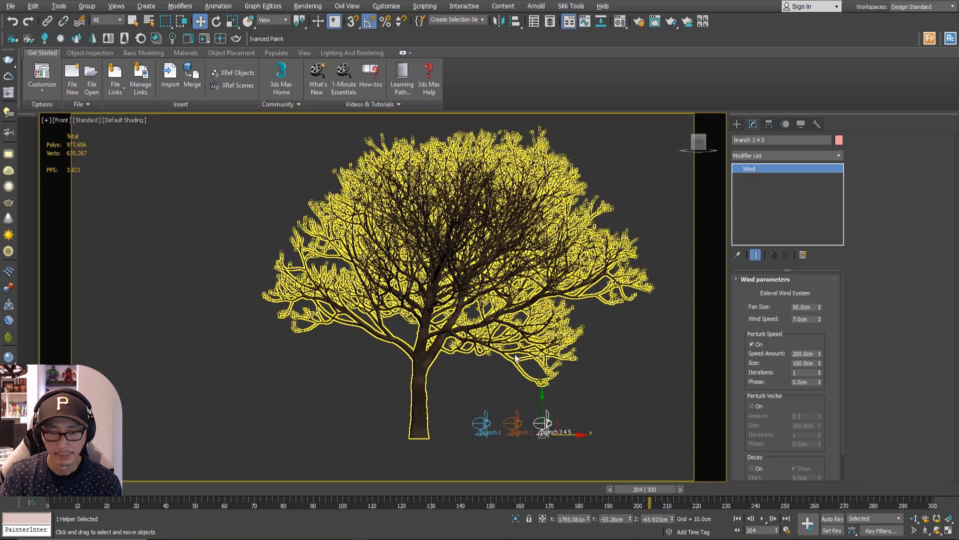
{"action": "middle_click_drag", "start_coordinate": [515, 358], "coordinate": [484, 369]}
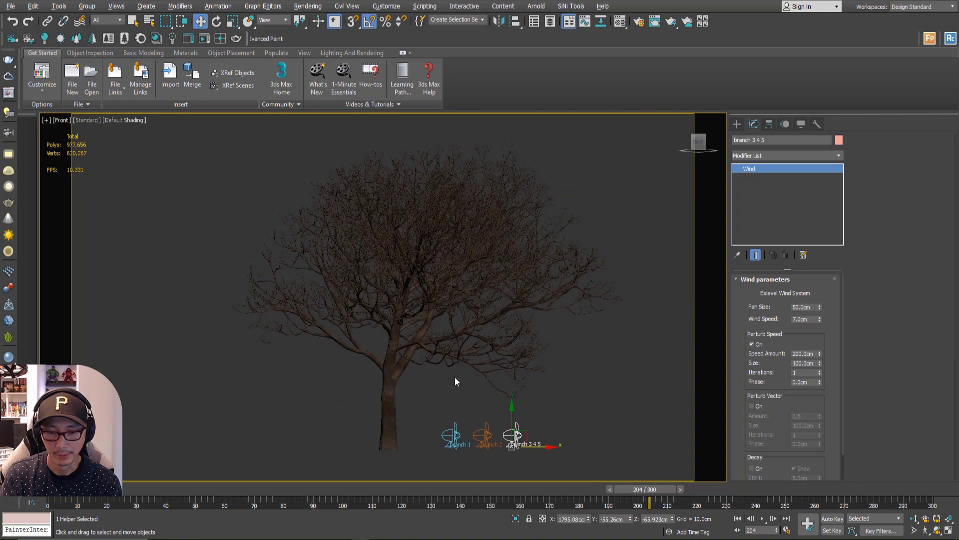
{"action": "left_click", "coordinate": [457, 372]}
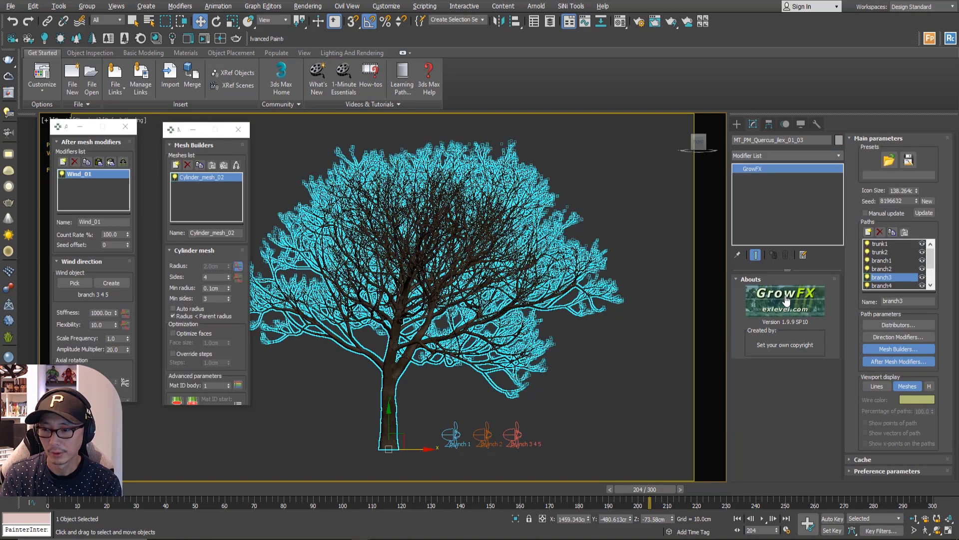
{"action": "scroll", "coordinate": [884, 274], "scroll_direction": "down", "scroll_amount": 1}
{"action": "left_click", "coordinate": [881, 276]}
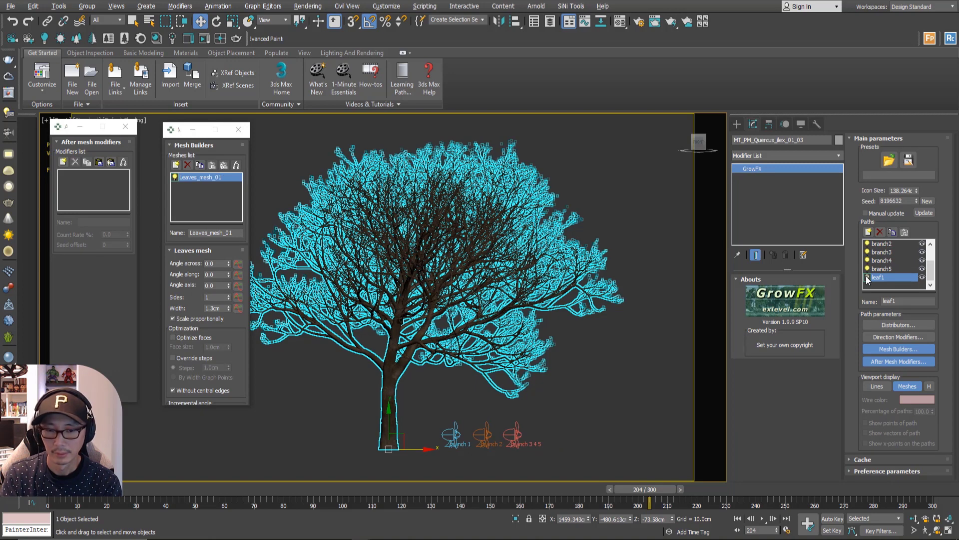
{"action": "left_click", "coordinate": [867, 277]}
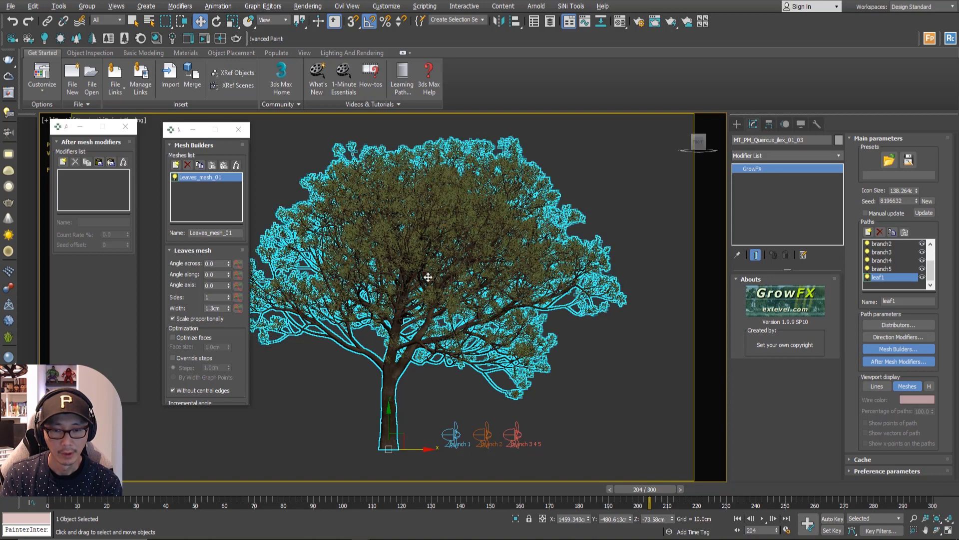
Clone the branch 3 4 5 wind object along X as an independent copy named leaf.
{"action": "left_click", "coordinate": [510, 444]}
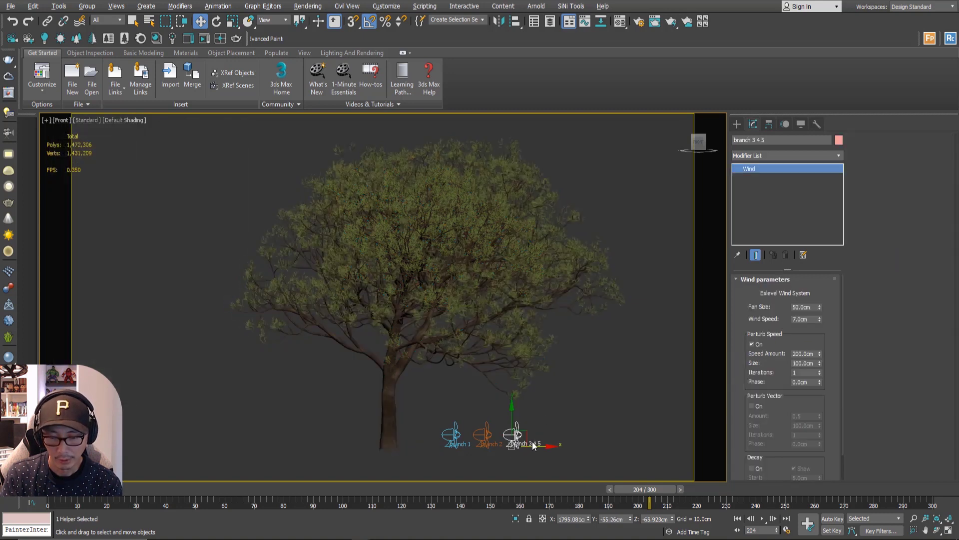
{"action": "left_click_drag", "start_coordinate": [535, 447], "coordinate": [587, 446], "text": "shift"}
{"action": "left_click", "coordinate": [468, 295]}
{"action": "left_click_drag", "start_coordinate": [467, 295], "coordinate": [391, 296]}
{"action": "type", "text": "leaf"}
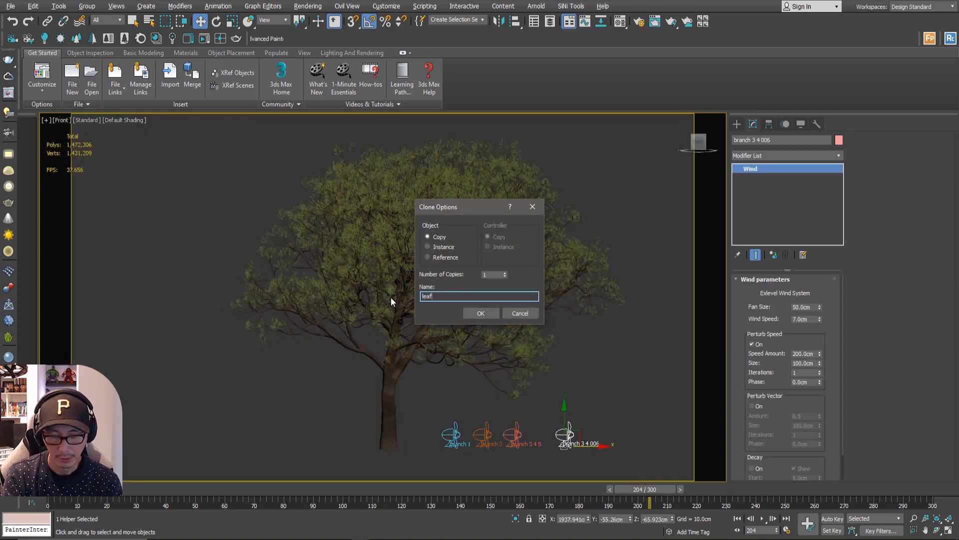
{"action": "left_click", "coordinate": [481, 313]}
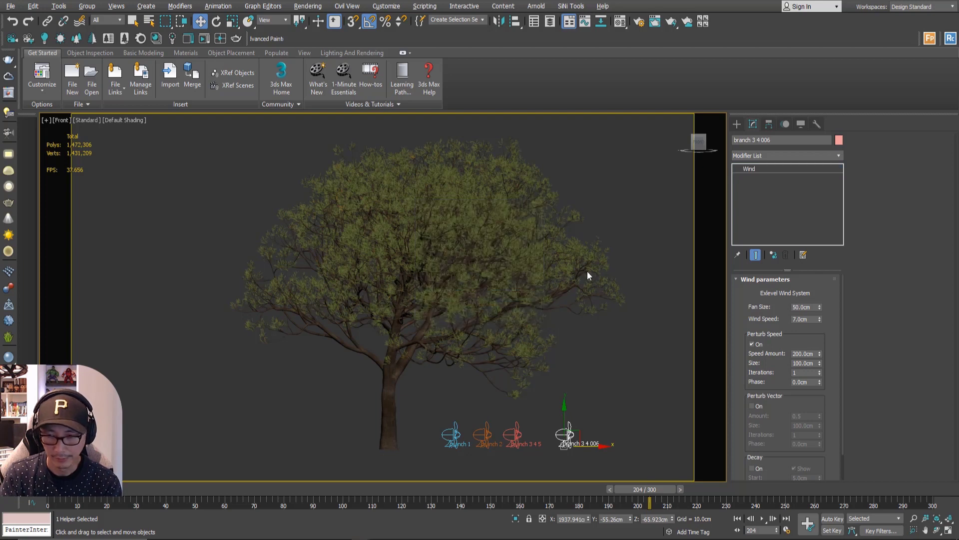
Recolor the leaf wind object light purple from the basic palette.
{"action": "left_click", "coordinate": [838, 140]}
{"action": "left_click", "coordinate": [694, 169]}
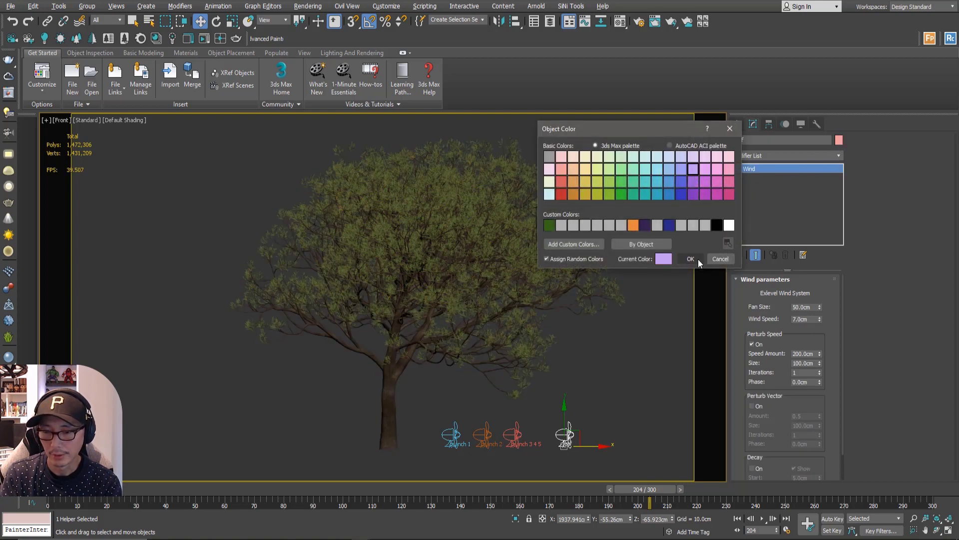
{"action": "left_click", "coordinate": [701, 256]}
Move the leaf wind object closer to its neighbors and shift all four wind objects about 147 cm along X.
{"action": "left_click_drag", "start_coordinate": [616, 417], "coordinate": [571, 447]}
{"action": "key", "text": "ctrl+q"}
{"action": "left_click", "coordinate": [528, 436]}
{"action": "left_click_drag", "start_coordinate": [587, 432], "coordinate": [585, 432]}
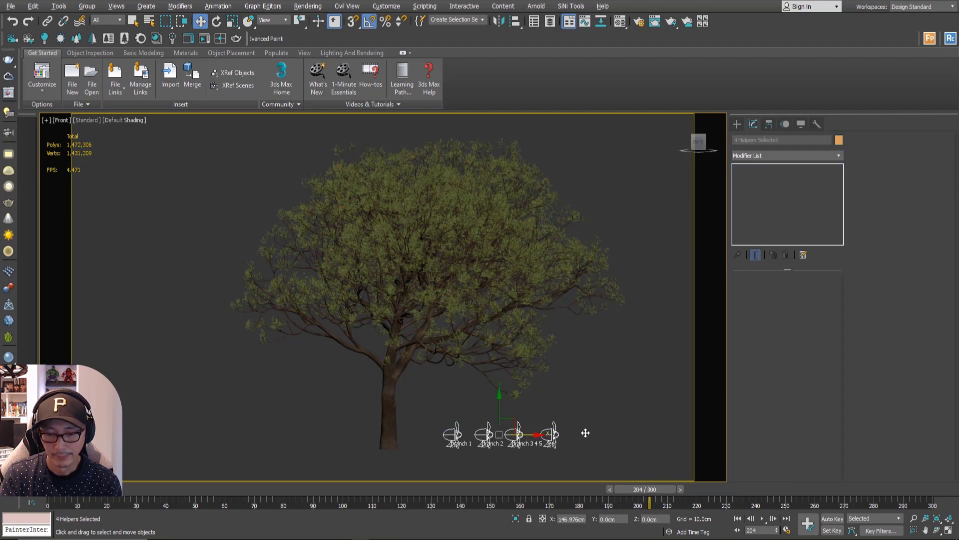
{"action": "left_click", "coordinate": [594, 409]}
Add a Wind after-mesh modifier to the tree's leaf1 path and assign the leaf wind object to it.
{"action": "left_click", "coordinate": [520, 298]}
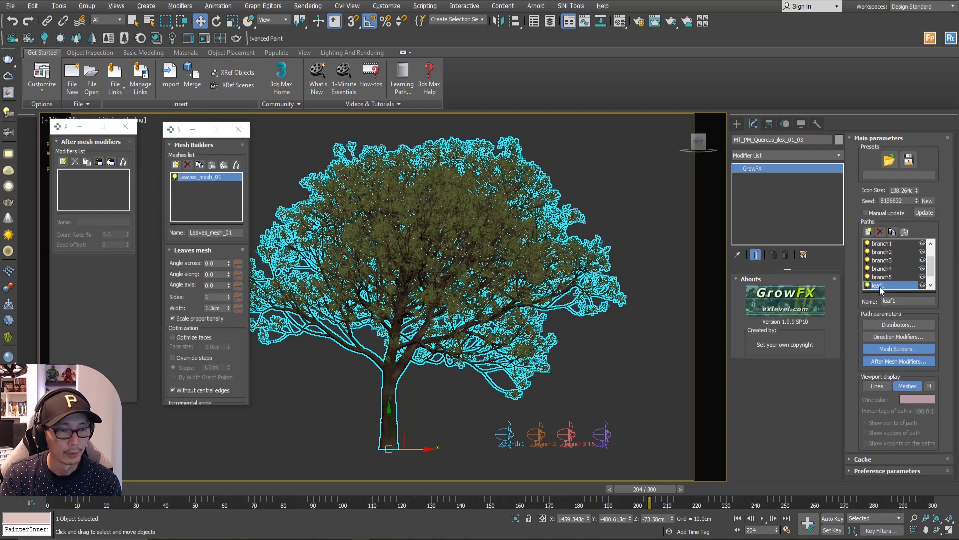
{"action": "left_click", "coordinate": [63, 163]}
{"action": "left_click", "coordinate": [91, 250]}
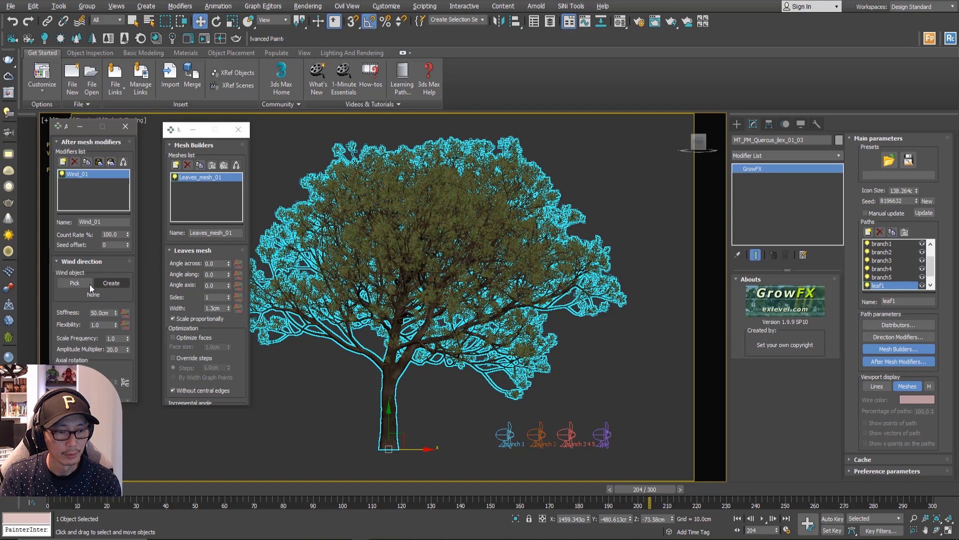
{"action": "left_click", "coordinate": [80, 283]}
{"action": "left_click", "coordinate": [603, 432]}
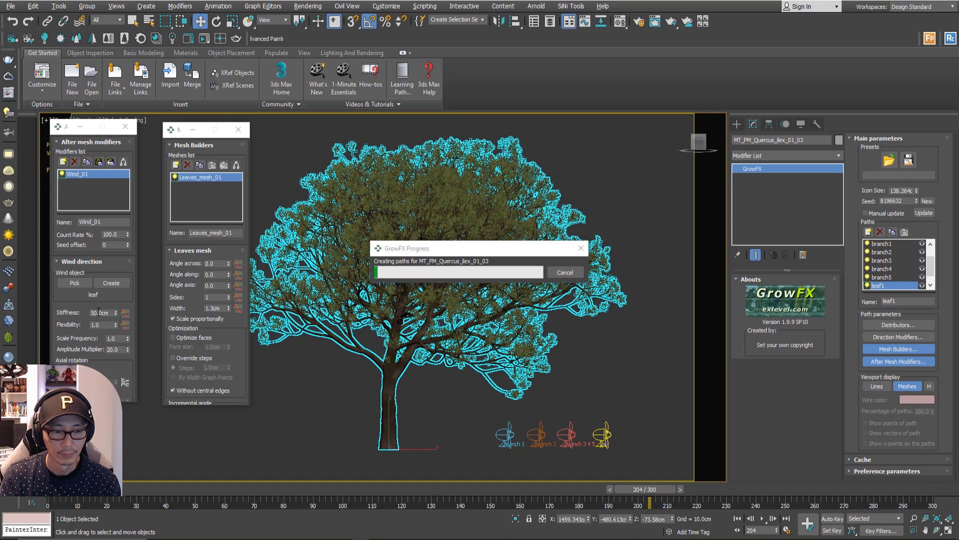
Close the Mesh Builders window and reposition the After Mesh Modifiers window beside the tree.
{"action": "mouse_move", "coordinate": [70, 128]}
{"action": "left_mouse_down"}
{"action": "mouse_move", "coordinate": [129, 85]}
{"action": "mouse_move", "coordinate": [111, 129]}
{"action": "mouse_move", "coordinate": [226, 135]}
{"action": "mouse_move", "coordinate": [77, 132]}
{"action": "left_mouse_up"}
{"action": "left_click_drag", "start_coordinate": [177, 136], "coordinate": [218, 131]}
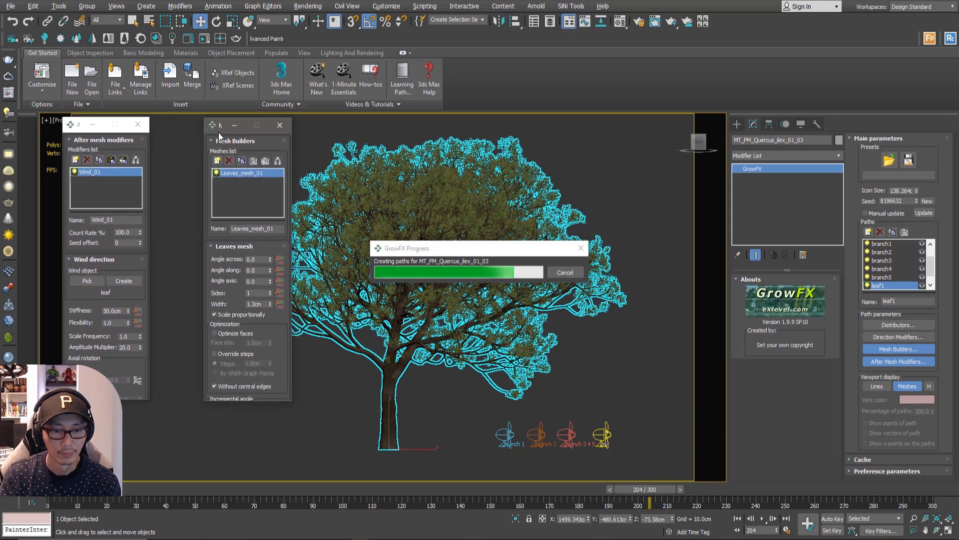
{"action": "left_click", "coordinate": [279, 126]}
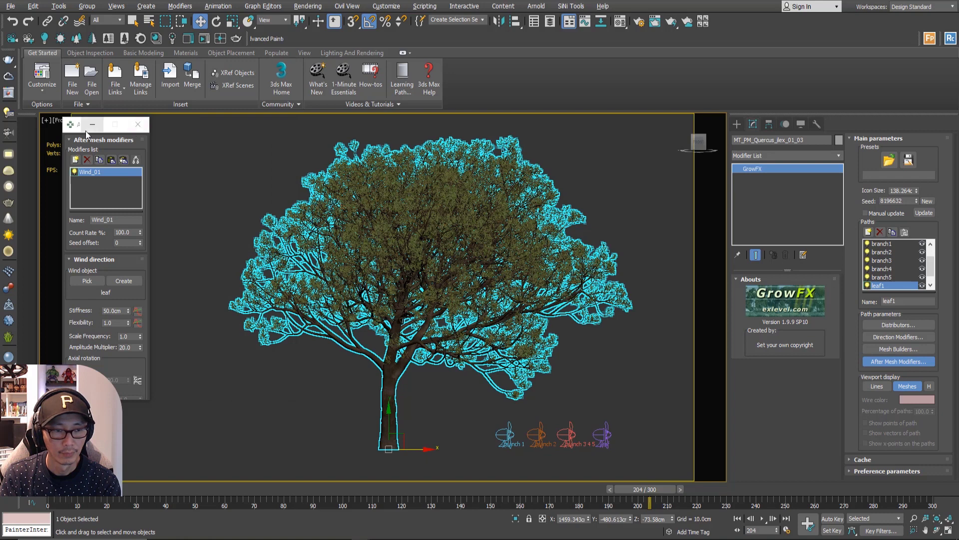
{"action": "left_click_drag", "start_coordinate": [80, 133], "coordinate": [178, 134]}
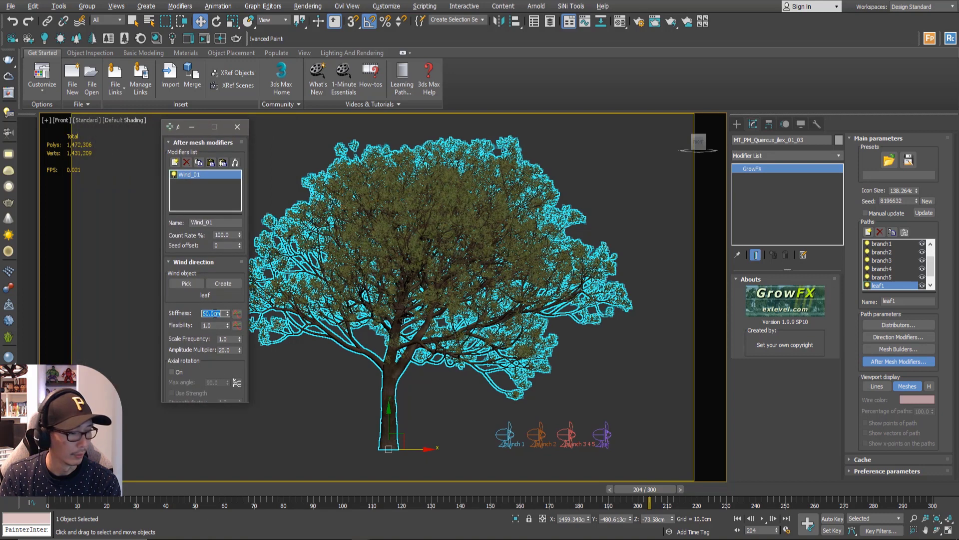
Set the leaf1 wind modifier's stiffness to 2000 cm and its flexibility to 100.
{"action": "type", "text": "200"}
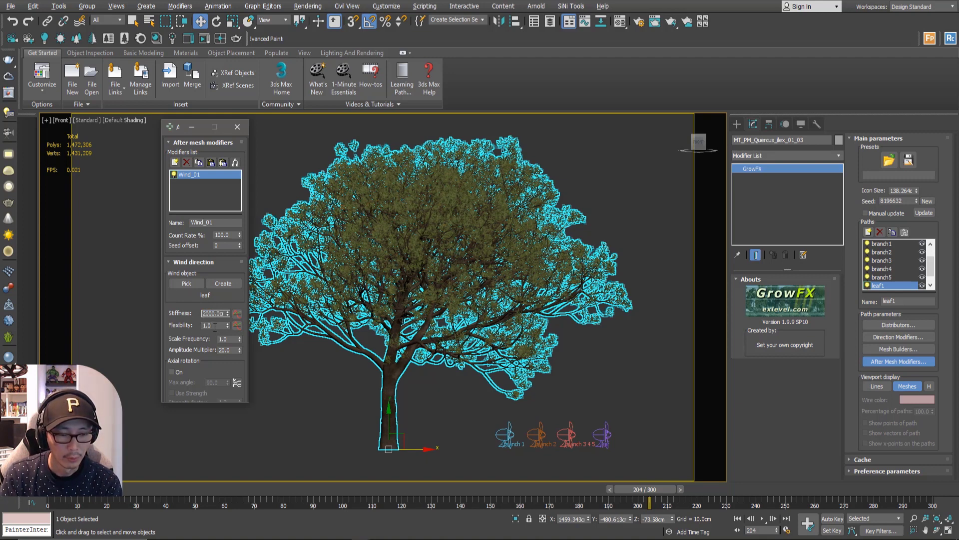
{"action": "left_click", "coordinate": [214, 325]}
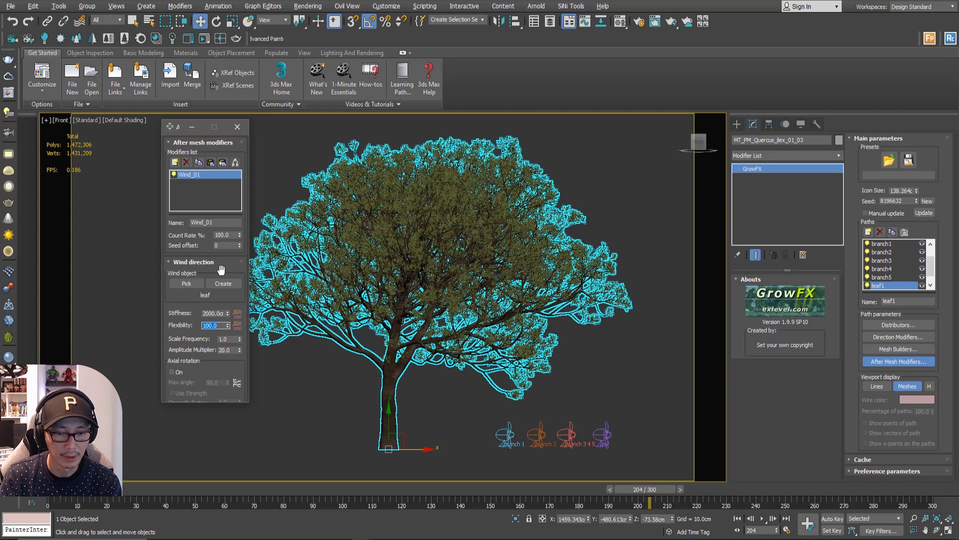
{"action": "scroll", "coordinate": [210, 299], "scroll_direction": "down", "scroll_amount": 1}
Set the leaf wind object's wind speed to 300 cm.
{"action": "left_click_drag", "start_coordinate": [632, 399], "coordinate": [599, 451]}
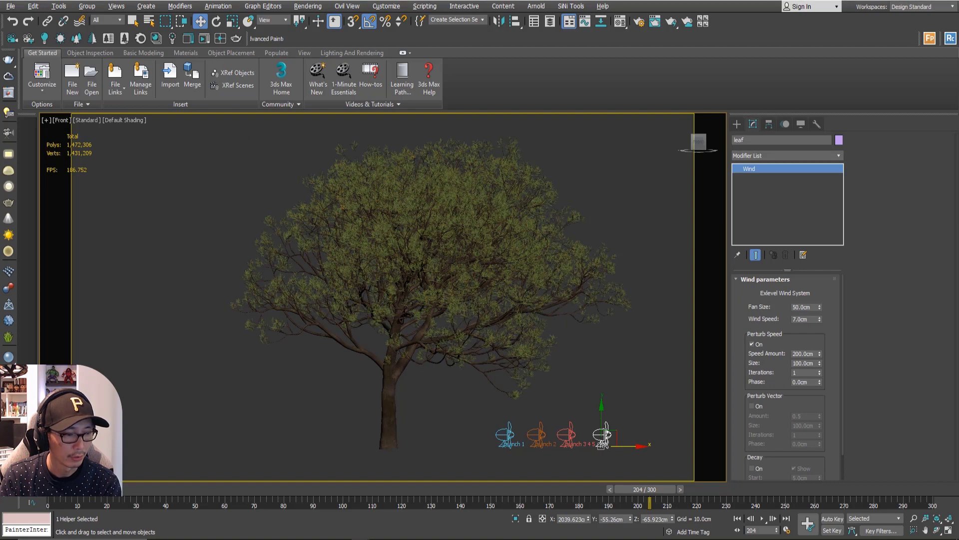
{"action": "double_click", "coordinate": [799, 319]}
{"action": "type", "text": "30"}
{"action": "type", "text": "300"}
{"action": "key", "text": "Return"}
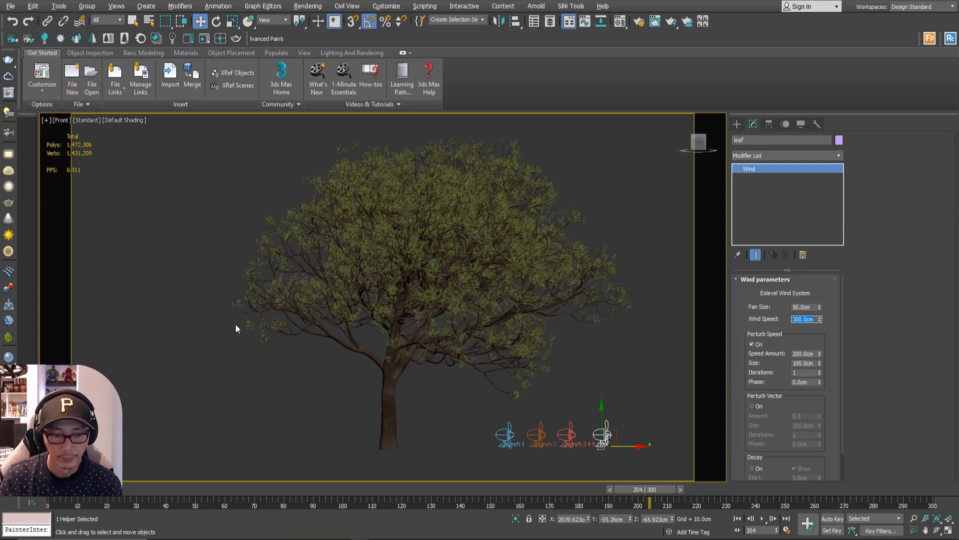
Scrub the timeline to frame 148 and examine the leaves' wind motion on the outer branches and the whole tree.
{"action": "scroll", "coordinate": [236, 326], "scroll_direction": "up", "scroll_amount": 8}
{"action": "left_click_drag", "start_coordinate": [136, 488], "coordinate": [509, 492]}
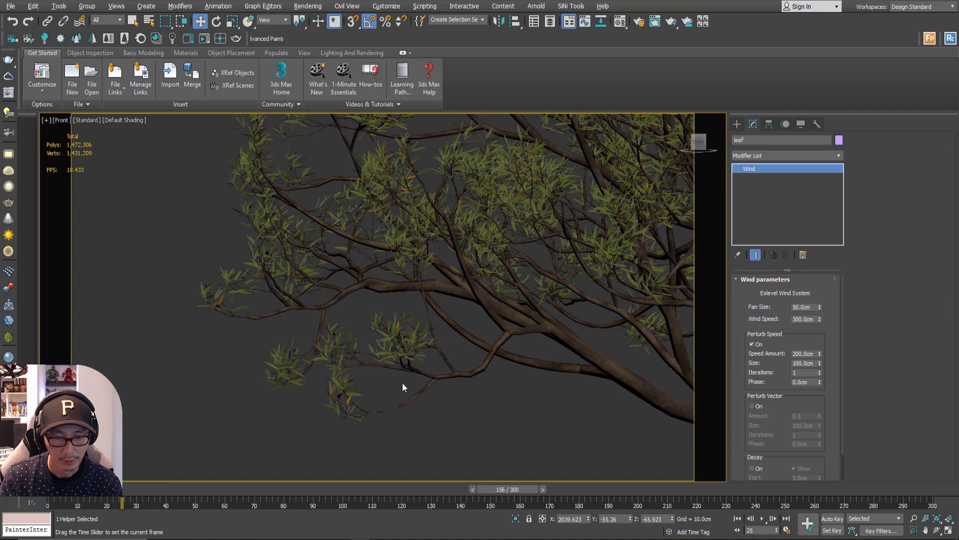
{"action": "scroll", "coordinate": [473, 405], "scroll_direction": "down", "scroll_amount": 4}
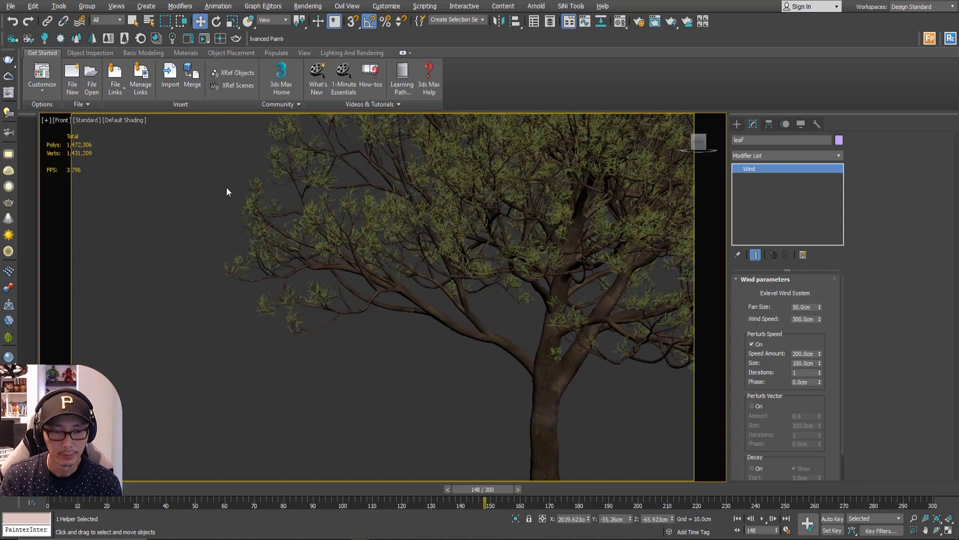
{"action": "middle_click_drag", "start_coordinate": [192, 214], "coordinate": [309, 201]}
{"action": "scroll", "coordinate": [347, 218], "scroll_direction": "up", "scroll_amount": 4}
{"action": "scroll", "coordinate": [329, 221], "scroll_direction": "up", "scroll_amount": 2}
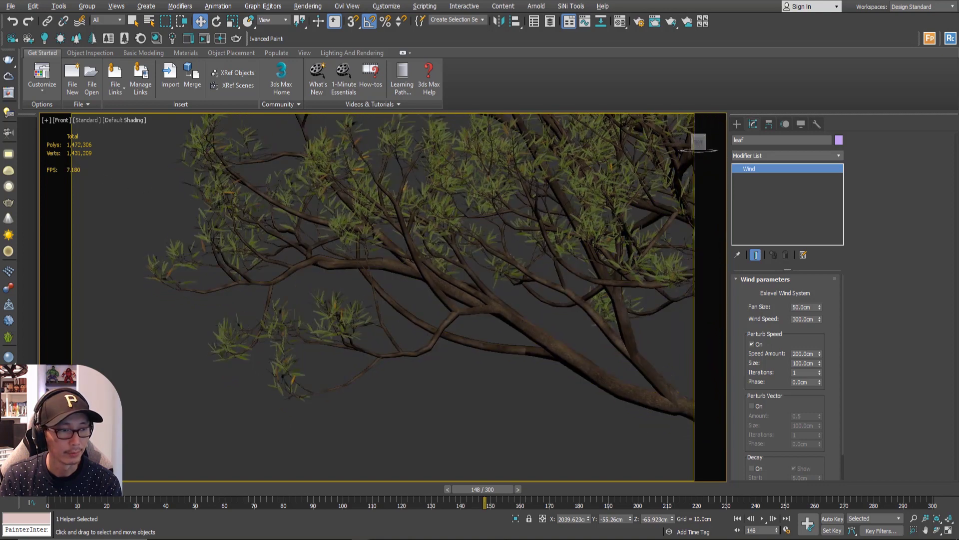
{"action": "key", "text": "alt+ctrl+z"}
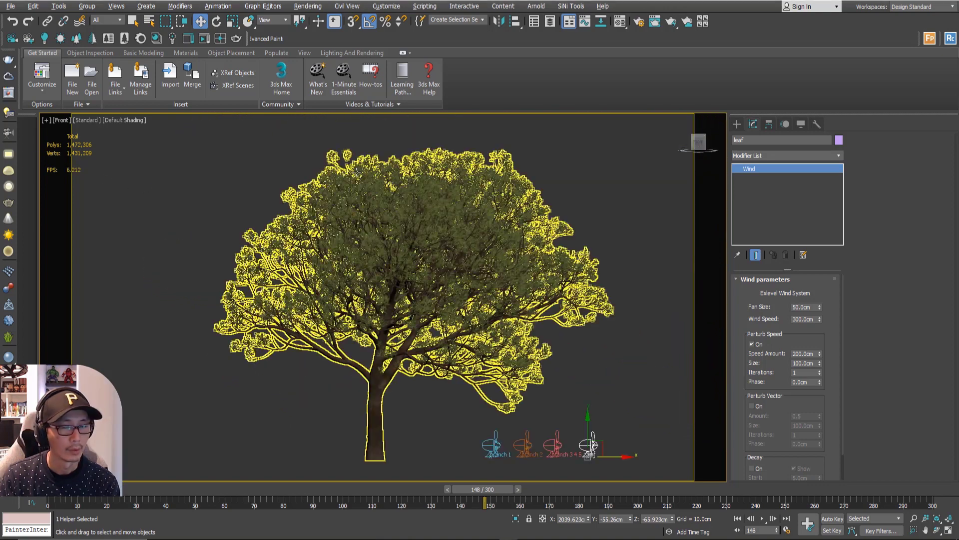
Clear the selection, create a preview of the Front view's wind animation, and watch it in the maximized video player.
{"action": "left_click", "coordinate": [255, 159]}
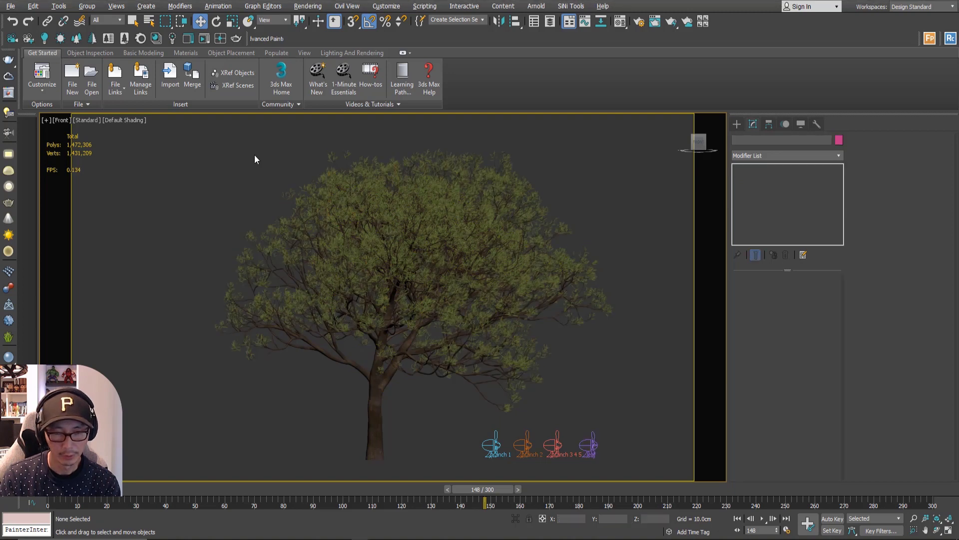
{"action": "key", "text": "shift+v"}
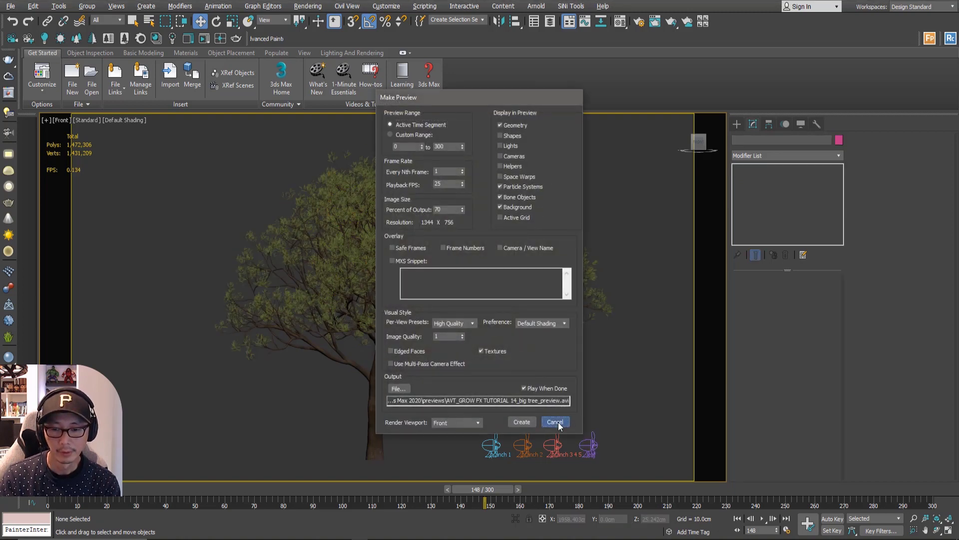
{"action": "left_click", "coordinate": [522, 421]}
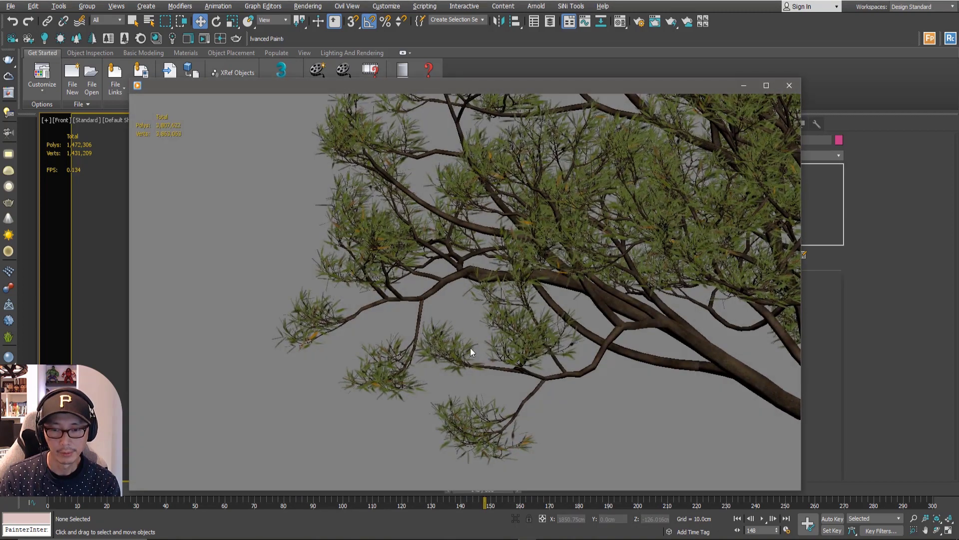
{"action": "mouse_move", "coordinate": [755, 120]}
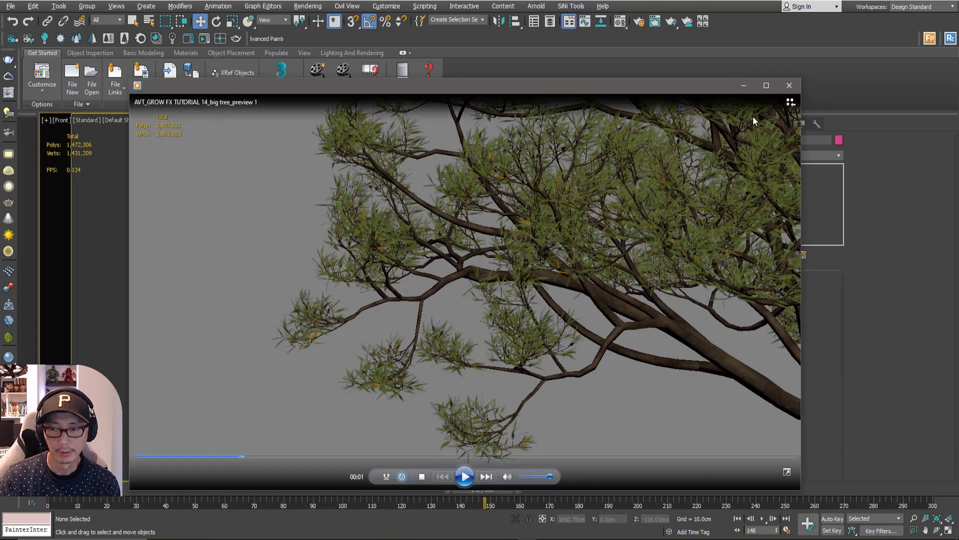
{"action": "left_click", "coordinate": [766, 85]}
{"action": "left_click", "coordinate": [479, 525]}
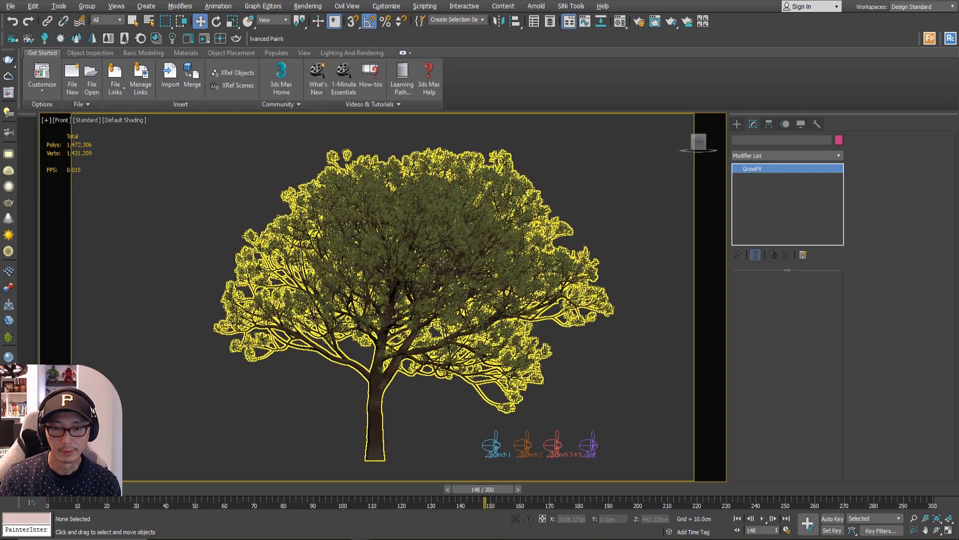
Select the oak tree and examine its leaves and outer branches up close and as a whole.
{"action": "left_click", "coordinate": [368, 229]}
{"action": "left_click", "coordinate": [363, 129]}
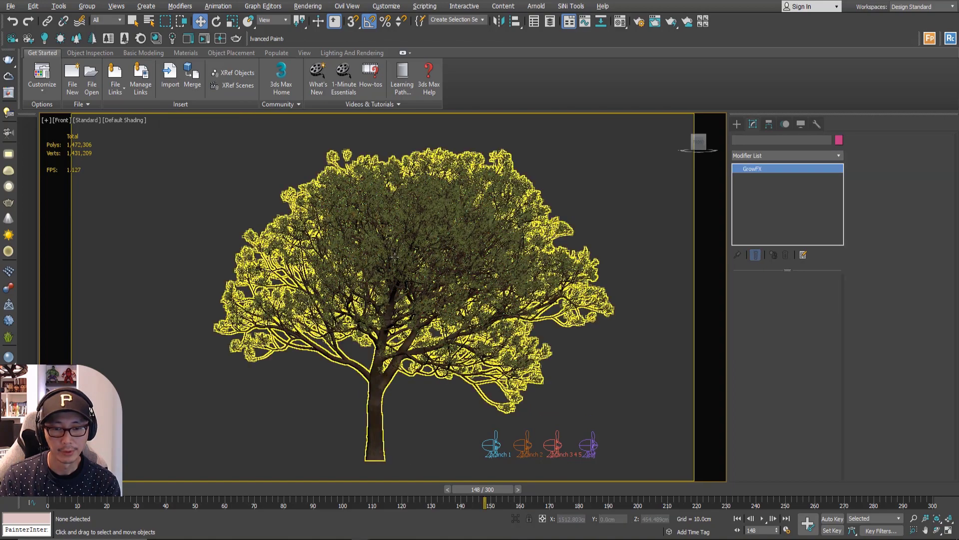
{"action": "left_click", "coordinate": [395, 257]}
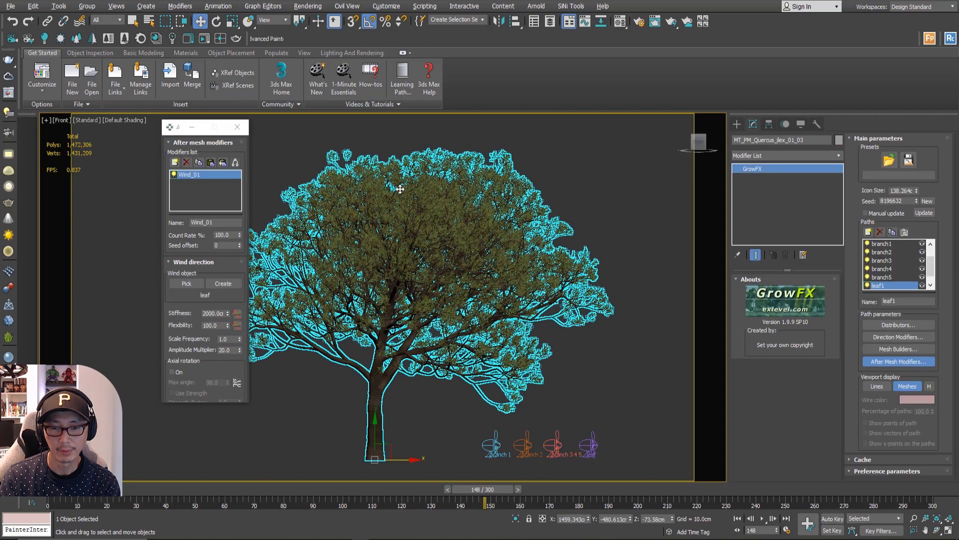
{"action": "scroll", "coordinate": [440, 184], "scroll_direction": "up", "scroll_amount": 5}
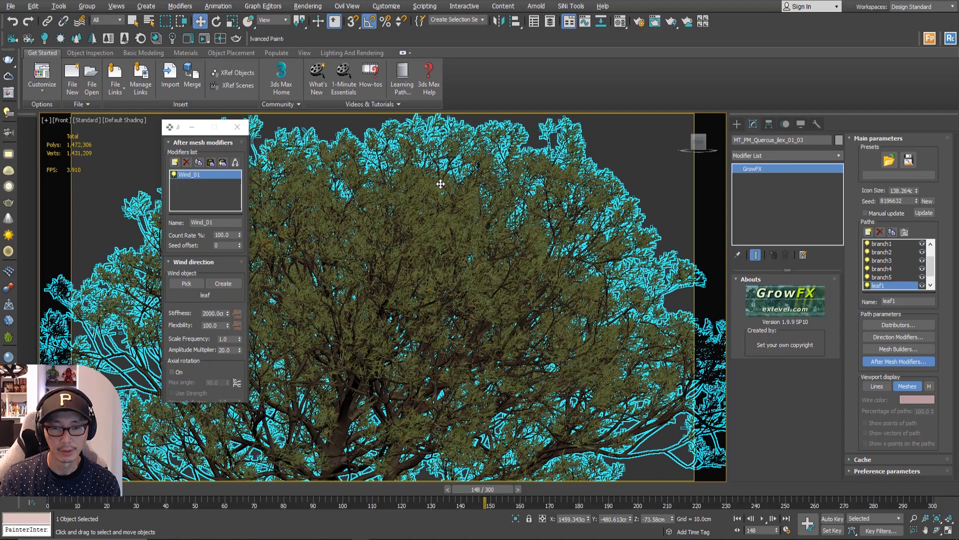
{"action": "middle_click_drag", "start_coordinate": [398, 229], "coordinate": [390, 227]}
{"action": "scroll", "coordinate": [558, 246], "scroll_direction": "up", "scroll_amount": 3}
{"action": "scroll", "coordinate": [571, 249], "scroll_direction": "down", "scroll_amount": 8}
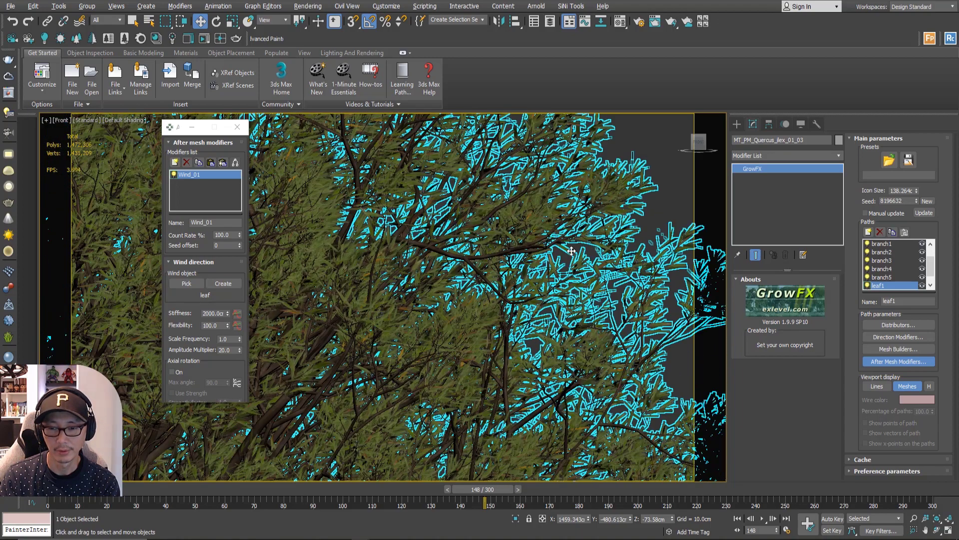
{"action": "middle_click_drag", "start_coordinate": [513, 274], "coordinate": [475, 283]}
{"action": "scroll", "coordinate": [499, 247], "scroll_direction": "up", "scroll_amount": 3}
{"action": "scroll", "coordinate": [498, 254], "scroll_direction": "down", "scroll_amount": 3}
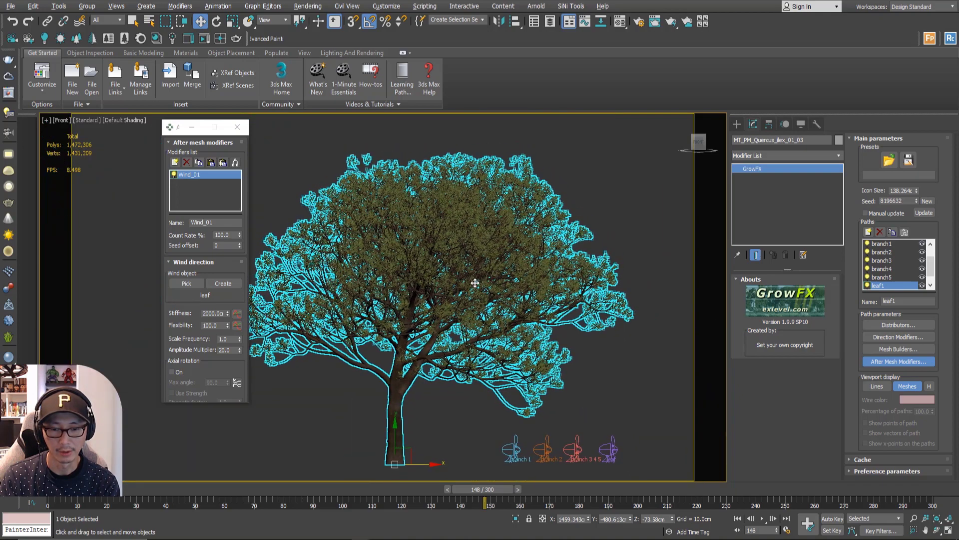
{"action": "scroll", "coordinate": [472, 284], "scroll_direction": "up", "scroll_amount": 2}
{"action": "key", "text": "shift+v"}
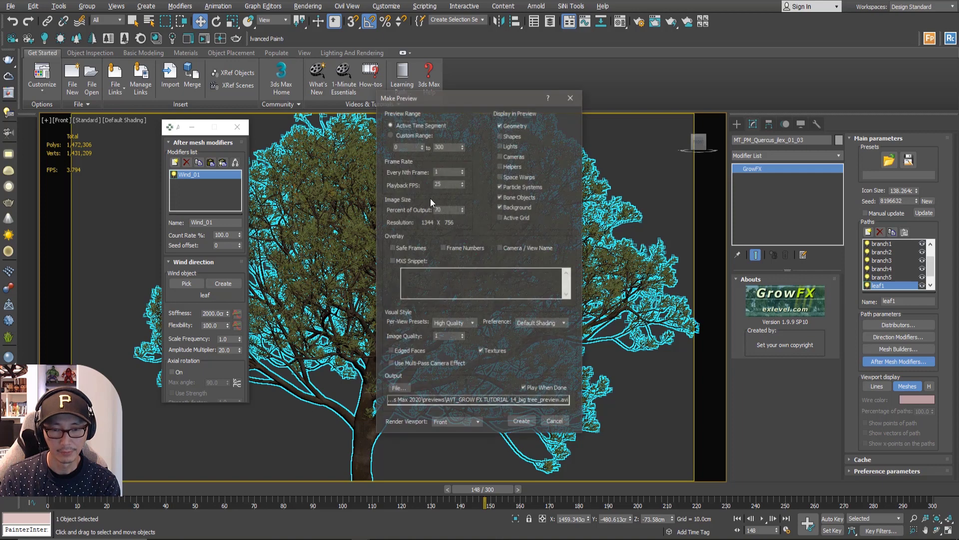
{"action": "left_click_drag", "start_coordinate": [430, 99], "coordinate": [520, 95]}
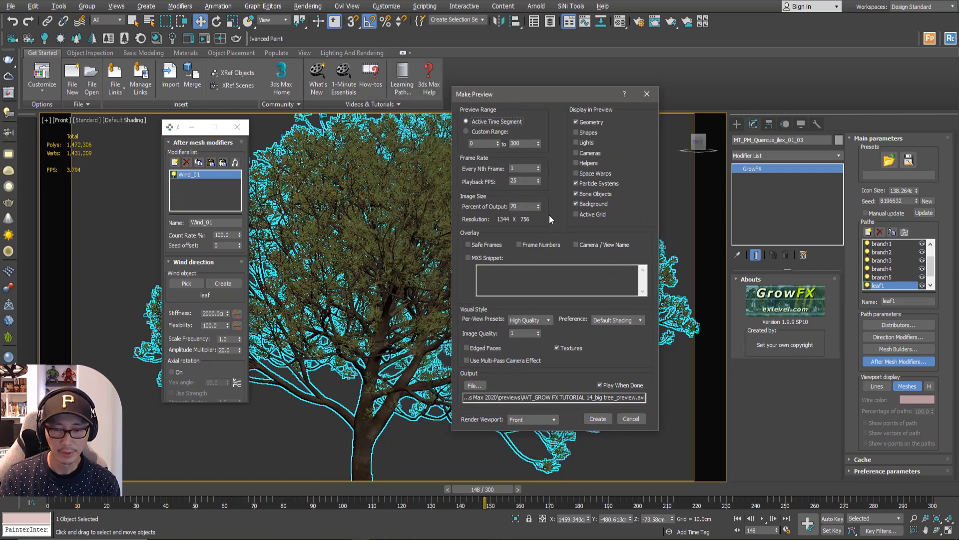
{"action": "left_click", "coordinate": [647, 94]}
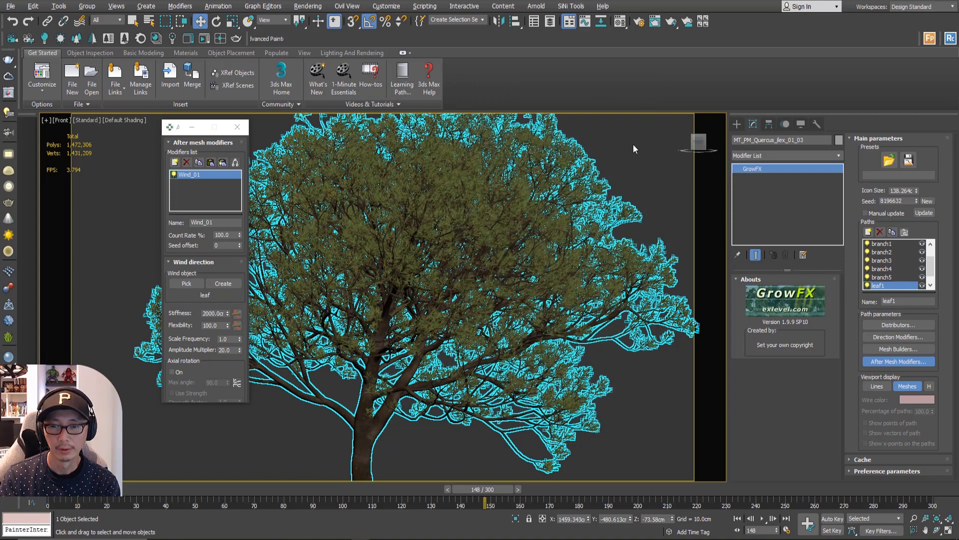
Inspect the oak tree's trunk, lower branches and crown, with and without the tree selected.
{"action": "left_click", "coordinate": [634, 144]}
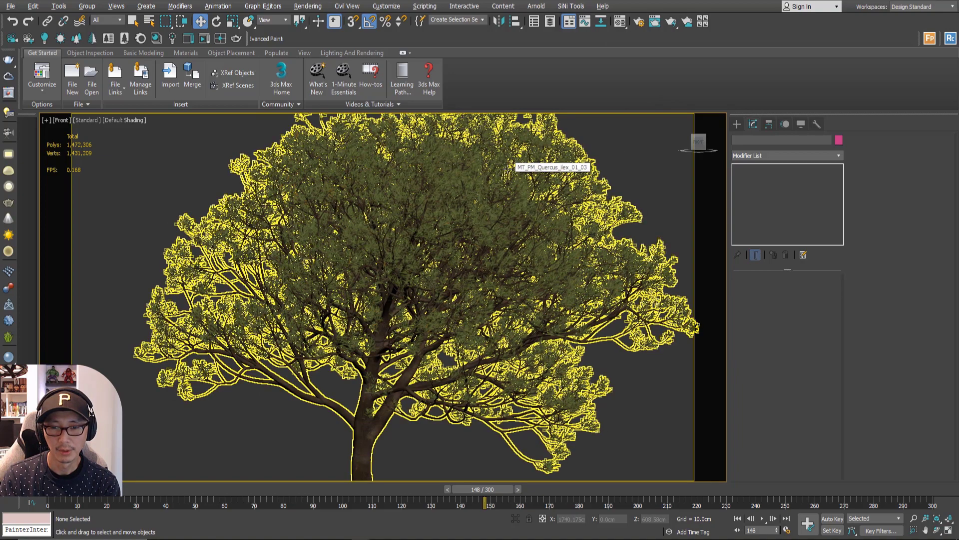
{"action": "left_click", "coordinate": [479, 219]}
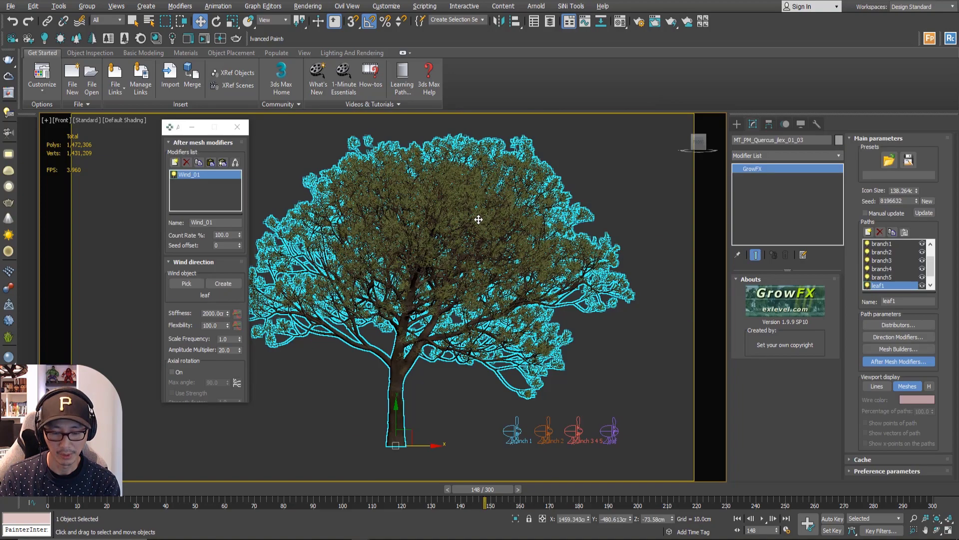
{"action": "scroll", "coordinate": [479, 219], "scroll_direction": "up", "scroll_amount": 3}
{"action": "mouse_move", "coordinate": [474, 228]}
{"action": "middle_mouse_down"}
{"action": "mouse_move", "coordinate": [460, 253]}
{"action": "mouse_move", "coordinate": [469, 223]}
{"action": "middle_mouse_up"}
{"action": "scroll", "coordinate": [471, 244], "scroll_direction": "down", "scroll_amount": 3}
{"action": "scroll", "coordinate": [461, 399], "scroll_direction": "up", "scroll_amount": 3}
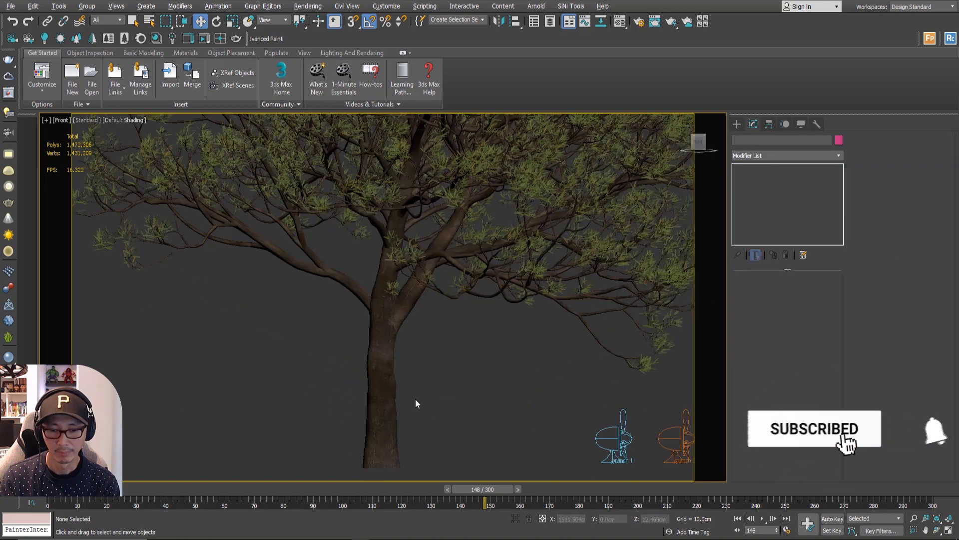
{"action": "scroll", "coordinate": [469, 314], "scroll_direction": "down", "scroll_amount": 3}
{"action": "scroll", "coordinate": [469, 302], "scroll_direction": "up", "scroll_amount": 4}
{"action": "scroll", "coordinate": [449, 408], "scroll_direction": "down", "scroll_amount": 2}
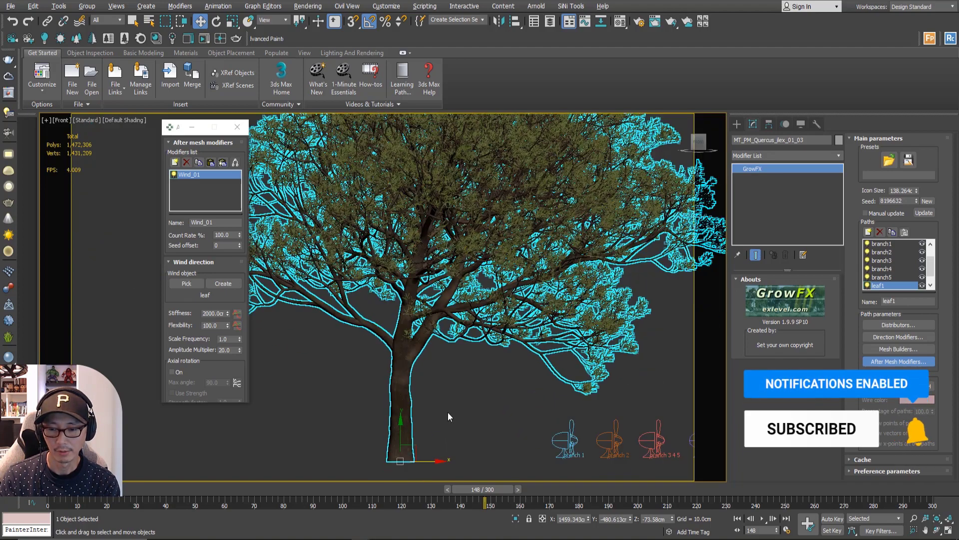
{"action": "left_click", "coordinate": [454, 376]}
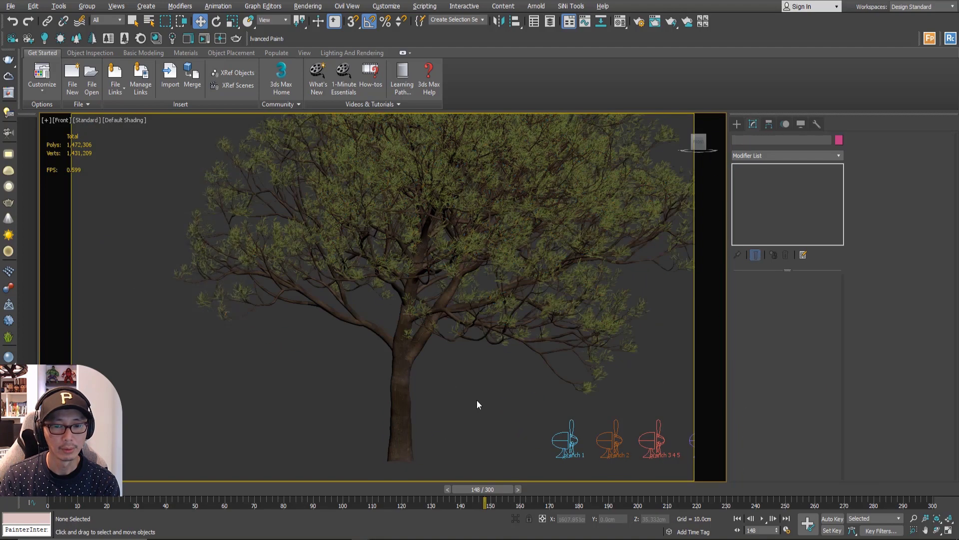
{"action": "left_click", "coordinate": [470, 381]}
{"action": "middle_click_drag", "start_coordinate": [497, 391], "coordinate": [450, 376]}
{"action": "scroll", "coordinate": [450, 374], "scroll_direction": "down", "scroll_amount": 3}
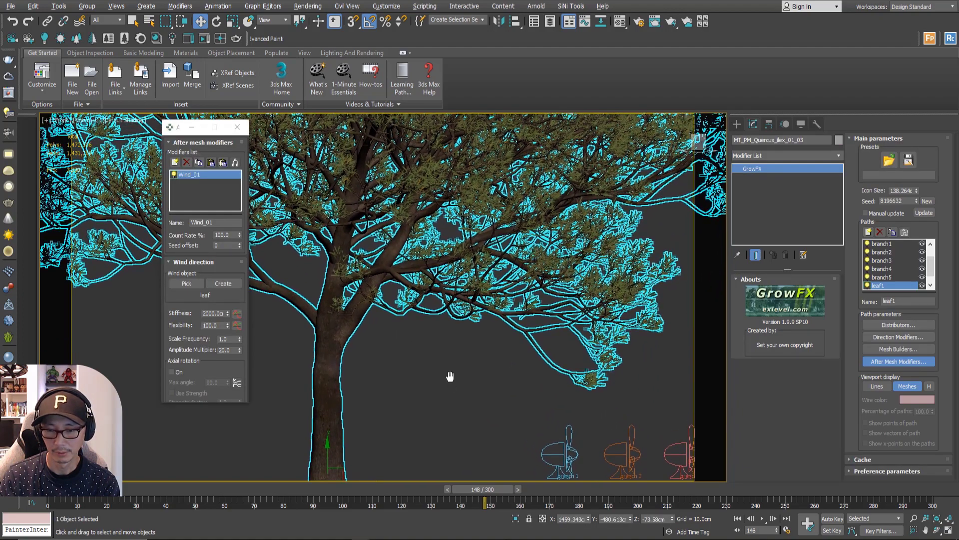
{"action": "middle_click_drag", "start_coordinate": [465, 343], "coordinate": [469, 394]}
{"action": "scroll", "coordinate": [484, 361], "scroll_direction": "up", "scroll_amount": 2}
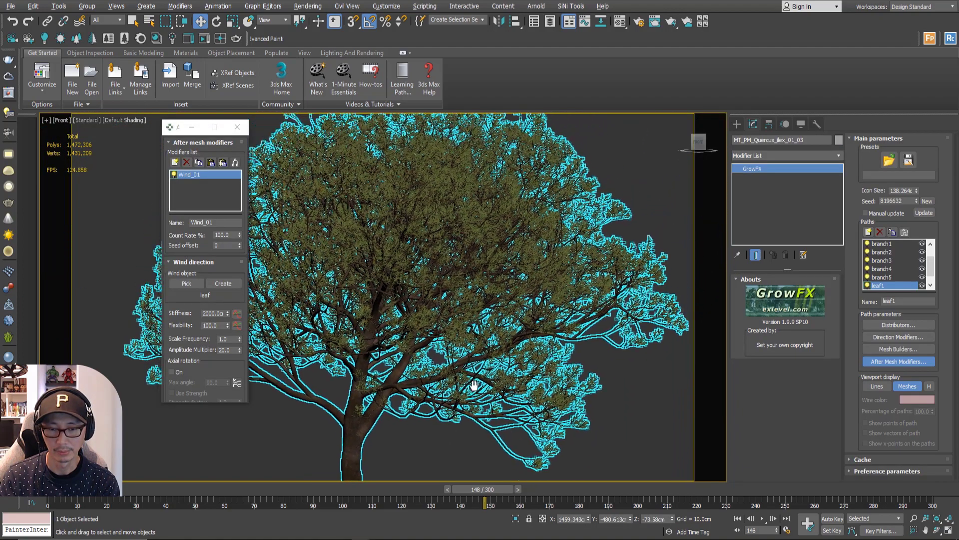
{"action": "middle_click_drag", "start_coordinate": [449, 245], "coordinate": [400, 282]}
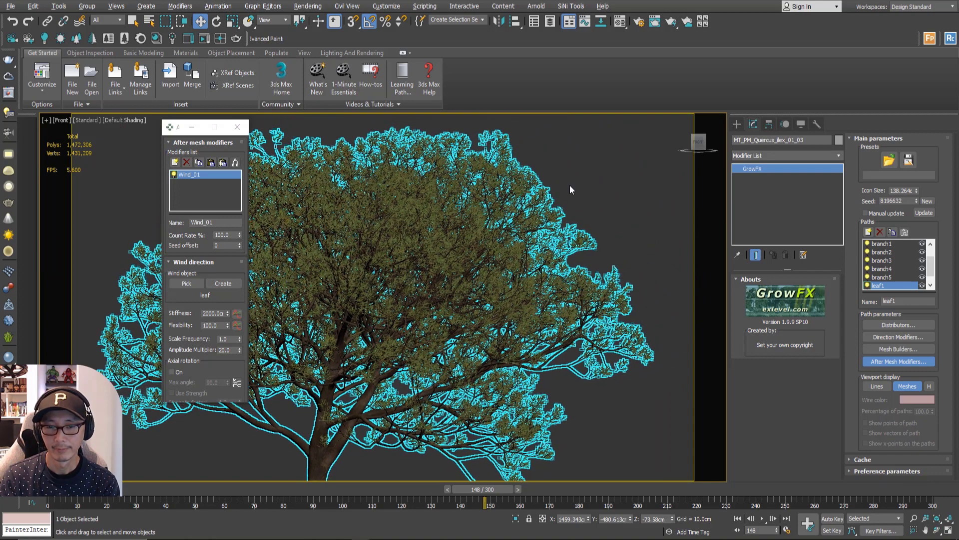
{"action": "left_click", "coordinate": [515, 198]}
{"action": "left_click", "coordinate": [390, 239]}
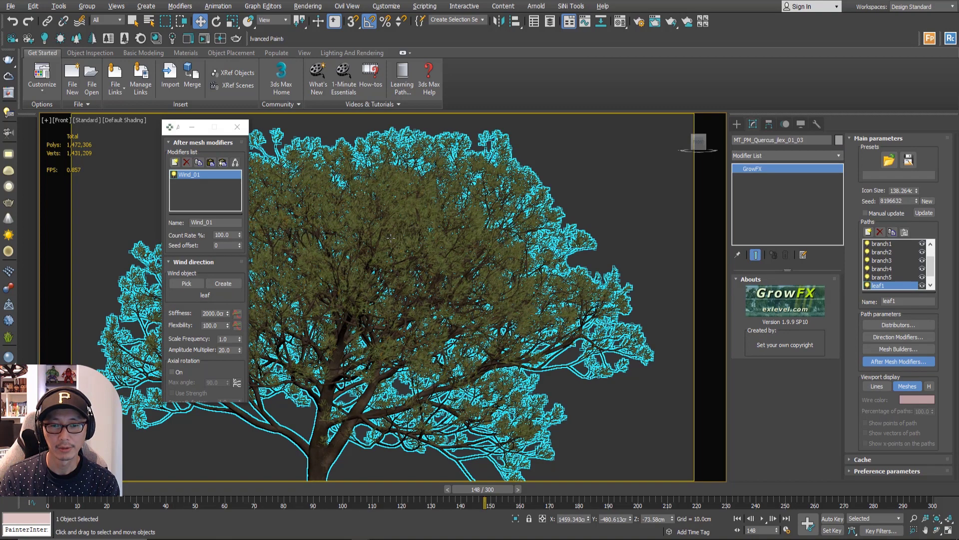
{"action": "left_click", "coordinate": [578, 175]}
{"action": "left_click", "coordinate": [410, 217]}
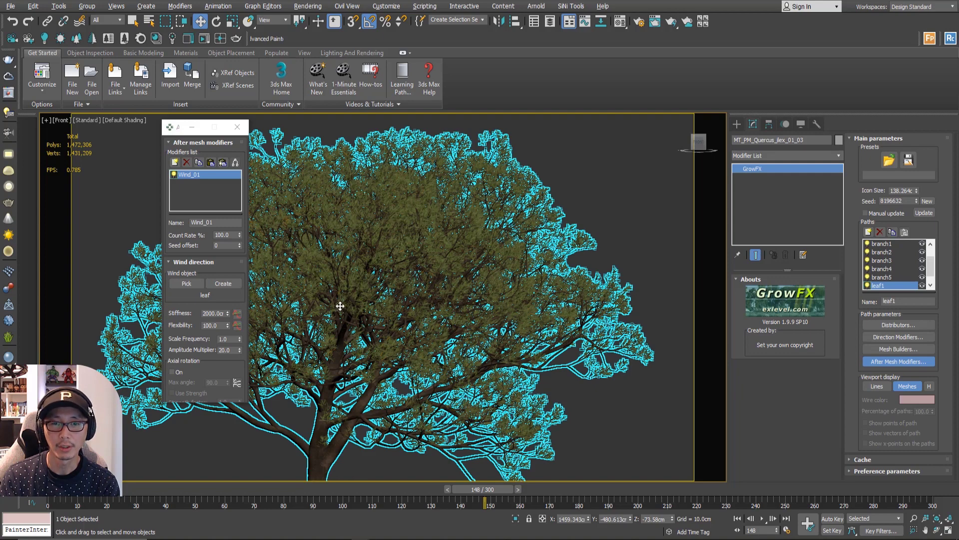
{"action": "middle_click_drag", "start_coordinate": [327, 298], "coordinate": [370, 288]}
{"action": "left_click", "coordinate": [595, 168]}
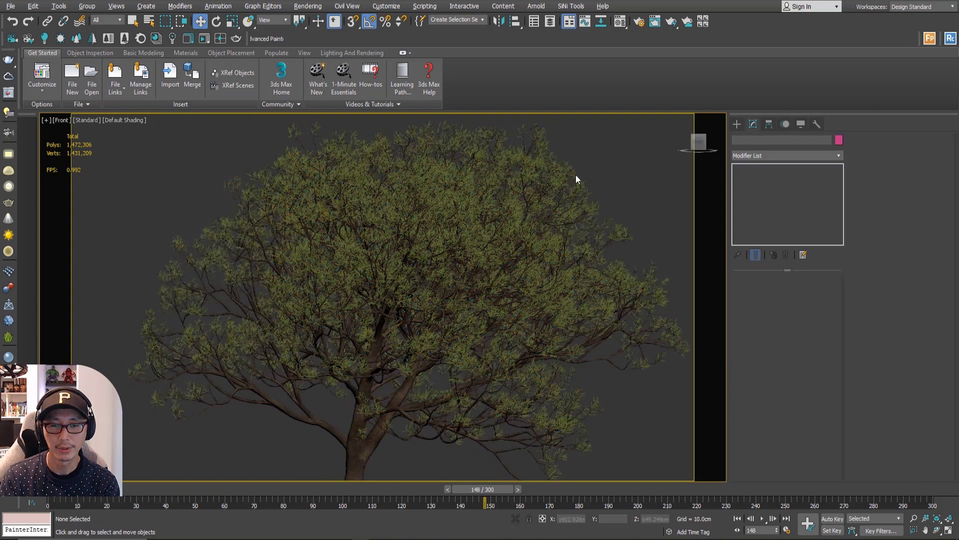
{"action": "left_click", "coordinate": [439, 211]}
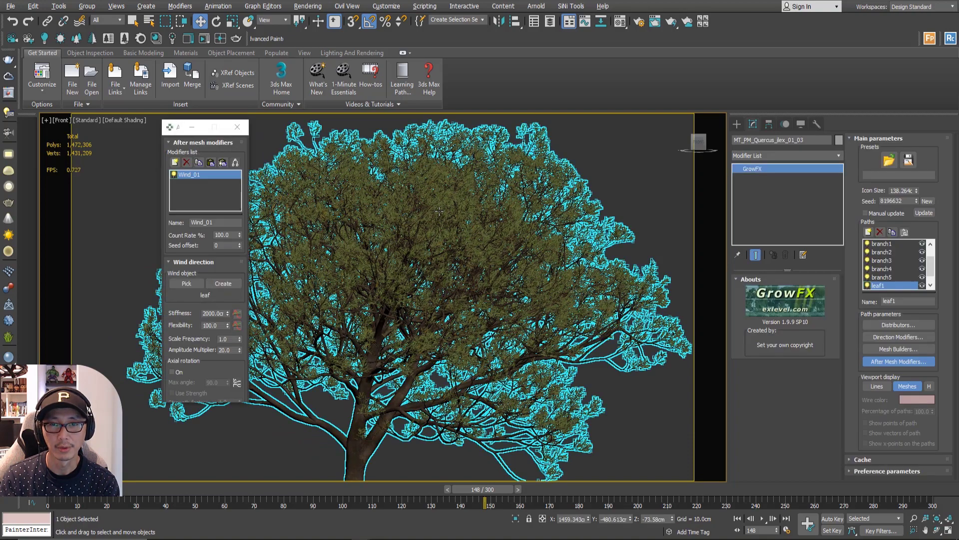